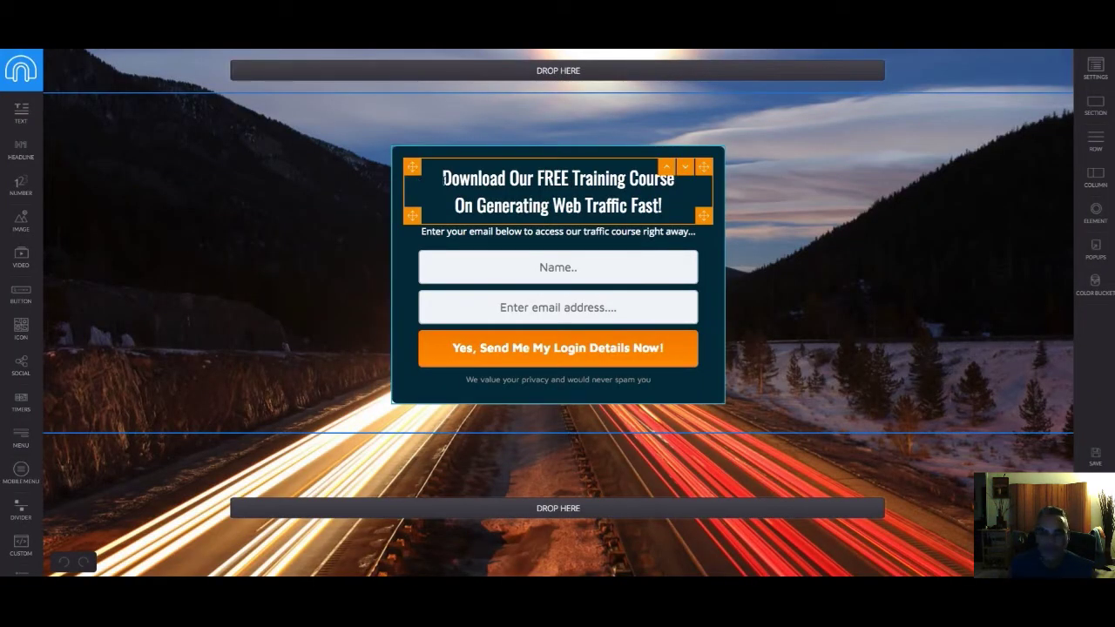
Replace the headline with 'New Traffic Trapping Software Gets You Highly Targeted 100'
left_click_drag(444, 179, 704, 223)
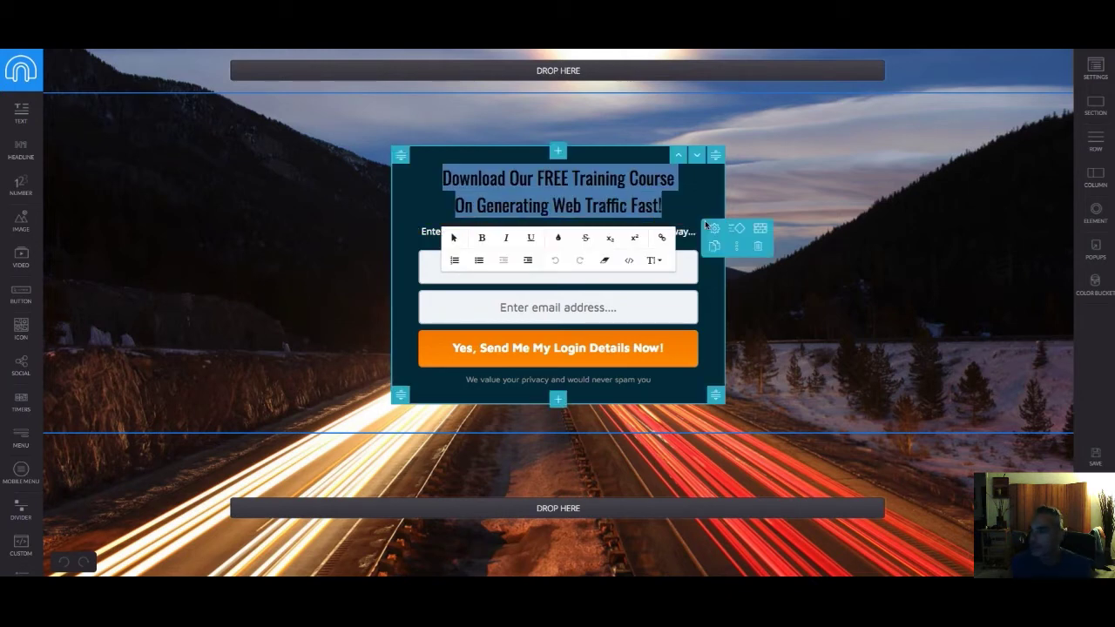
type("New Traf")
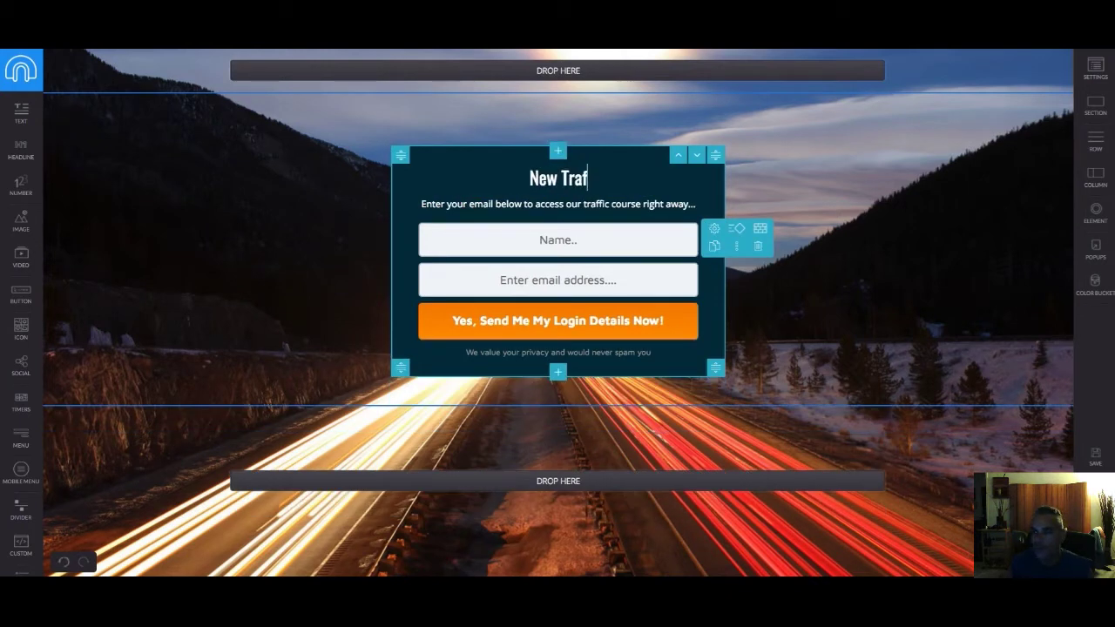
type("fic Trapping Softwear")
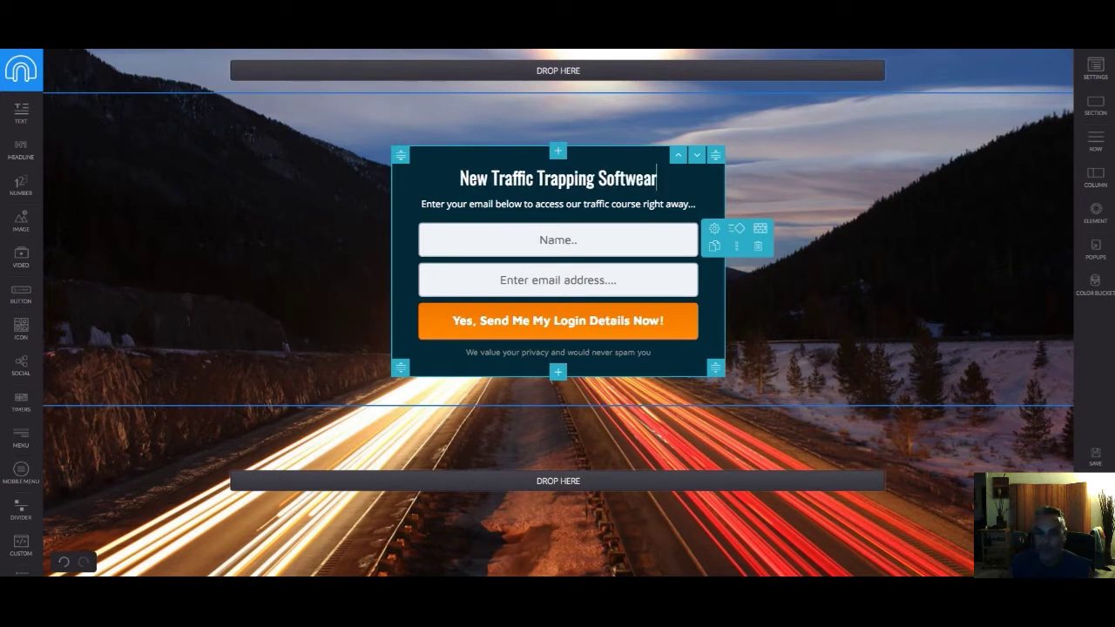
key("BackSpace")
key("BackSpace")
key("BackSpace")
type("ware")
key("BackSpace")
key("BackSpace")
key("BackSpace")
key("BackSpace")
type("are Get")
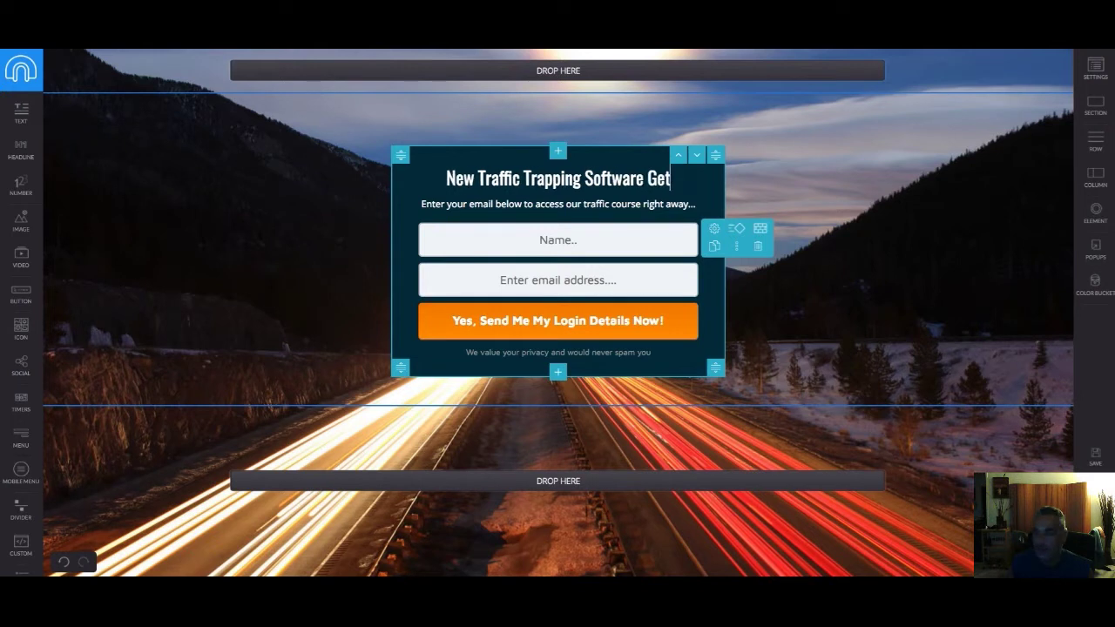
type("s You")
key("BackSpace")
key("BackSpace")
key("BackSpace")
type("you")
key("BackSpace")
key("BackSpace")
key("BackSpace")
type("You H")
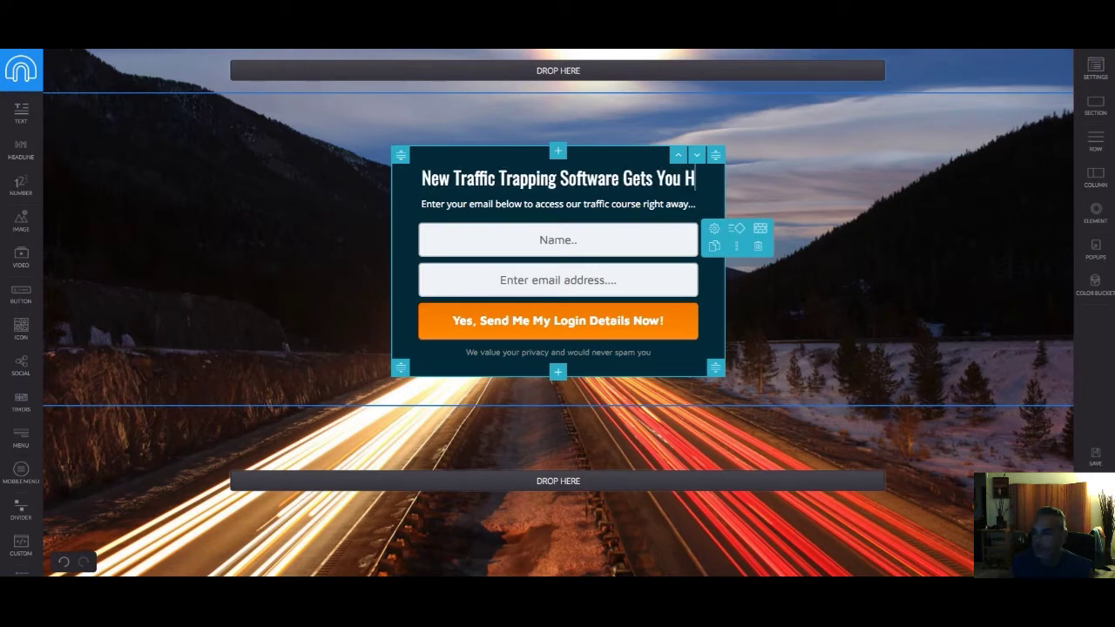
type("ighly Targeted 100$")
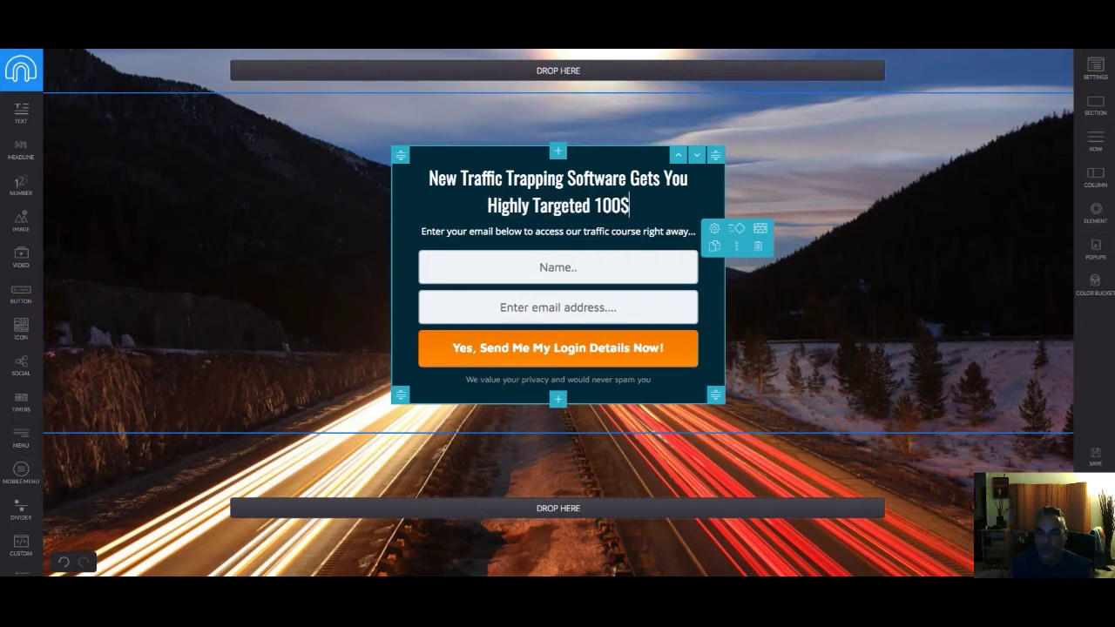
Finish the headline with '% Free Traffic on Complete Autopilot', fixing the typos
key("BackSpace")
type("% Free")
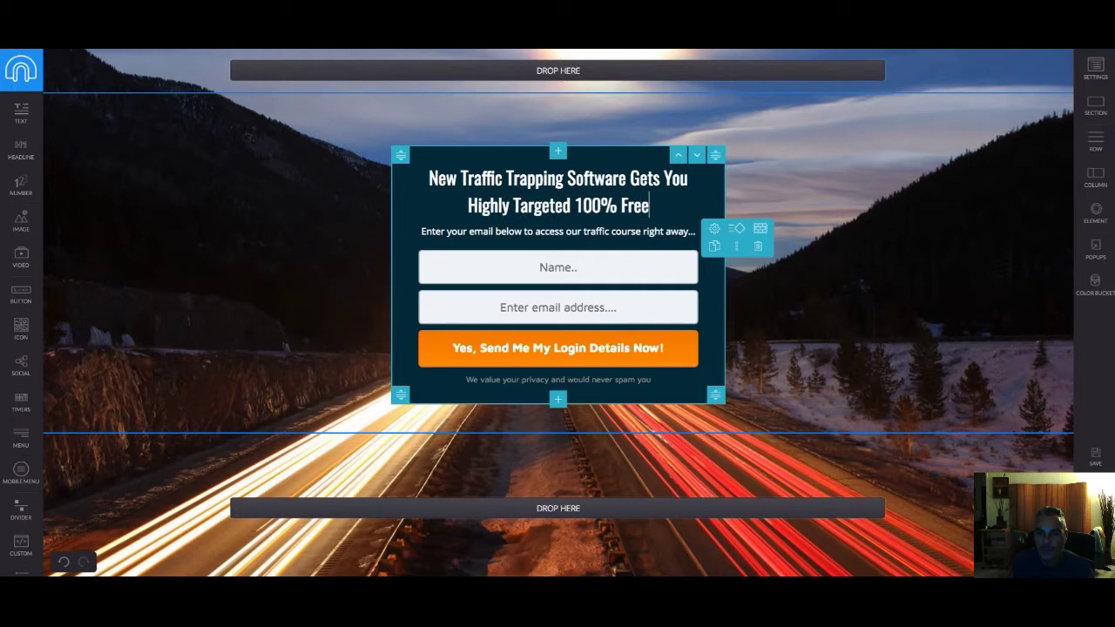
type(" TRaffic")
key("BackSpace")
key("BackSpace")
key("BackSpace")
key("BackSpace")
key("BackSpace")
key("BackSpace")
type("raffic on ompl")
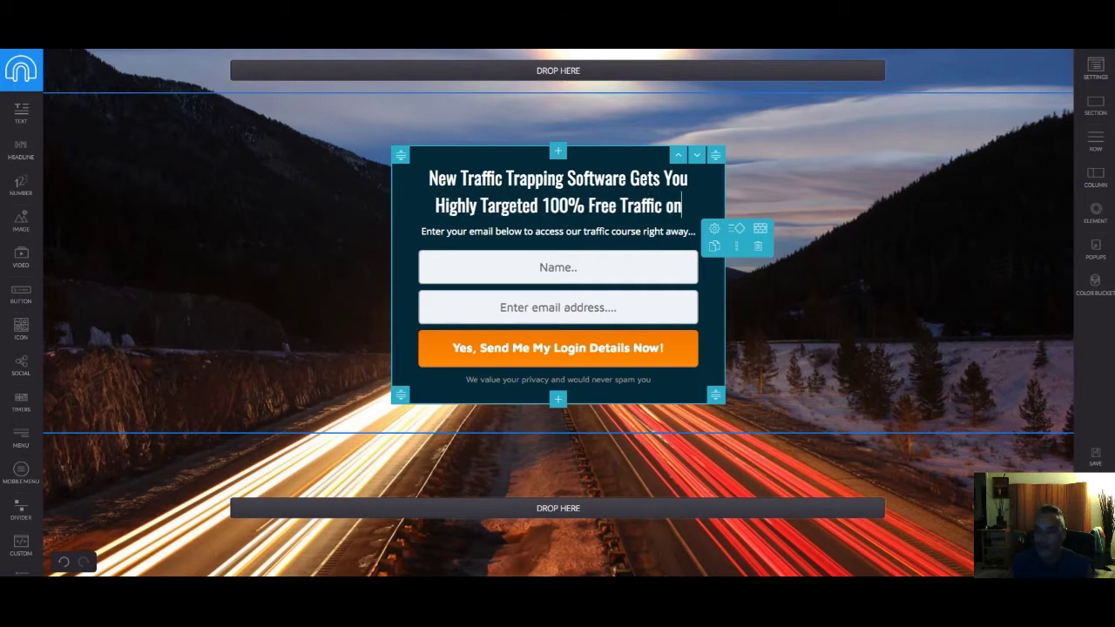
key("BackSpace")
key("BackSpace")
key("BackSpace")
key("BackSpace")
type("Complete O")
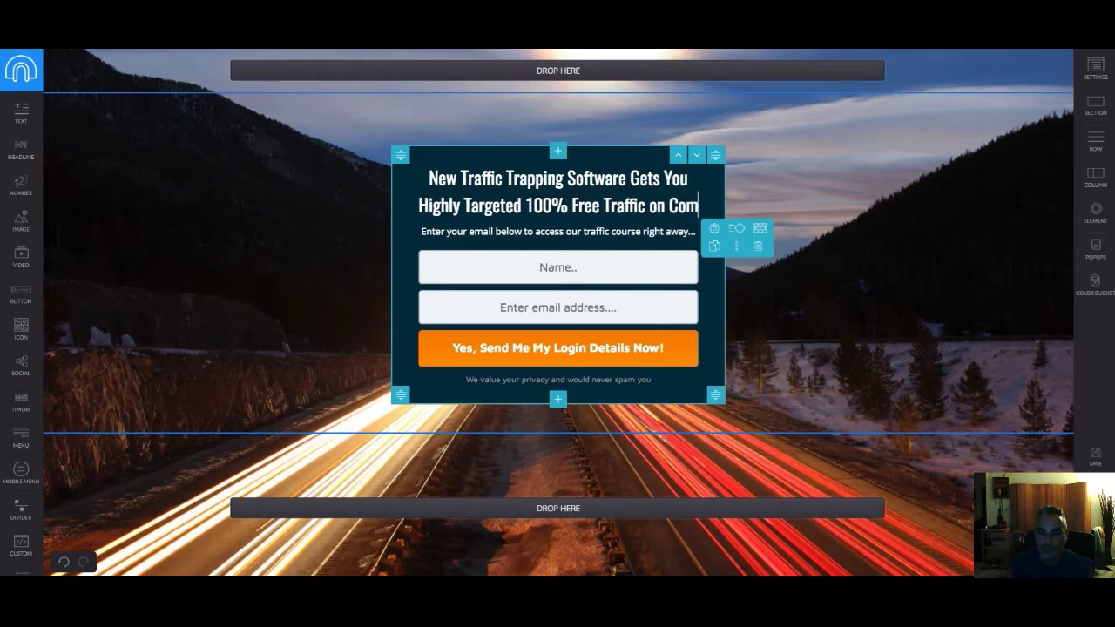
key("BackSpace")
type("autop")
key("BackSpace")
key("BackSpace")
key("BackSpace")
key("BackSpace")
key("BackSpace")
type("Autopilil")
key("BackSpace")
key("BackSpace")
key("BackSpace")
type("lot")
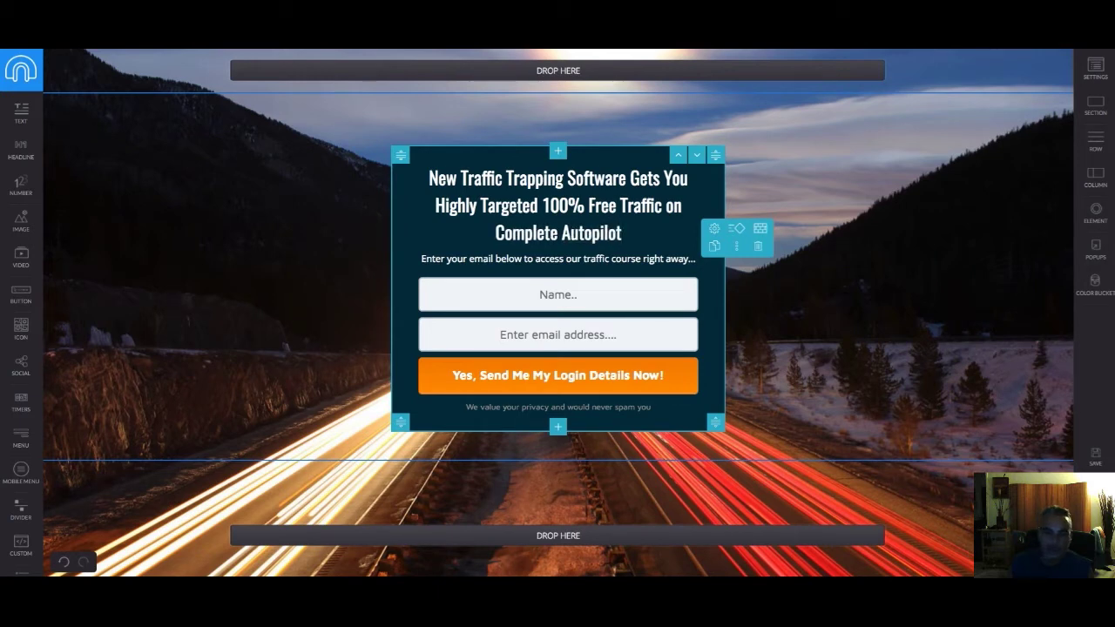
Change the subheadline to 'Enter Your Best Email For Your Free Access'
triple_click(673, 260)
type("E")
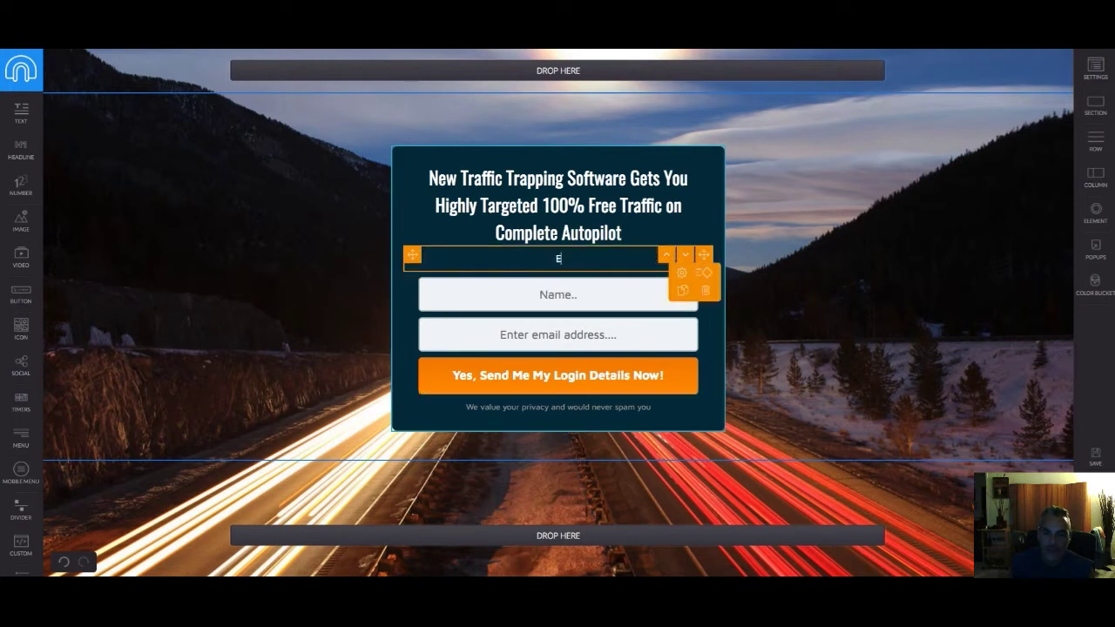
type("nter Your Best Email For Your Free Access")
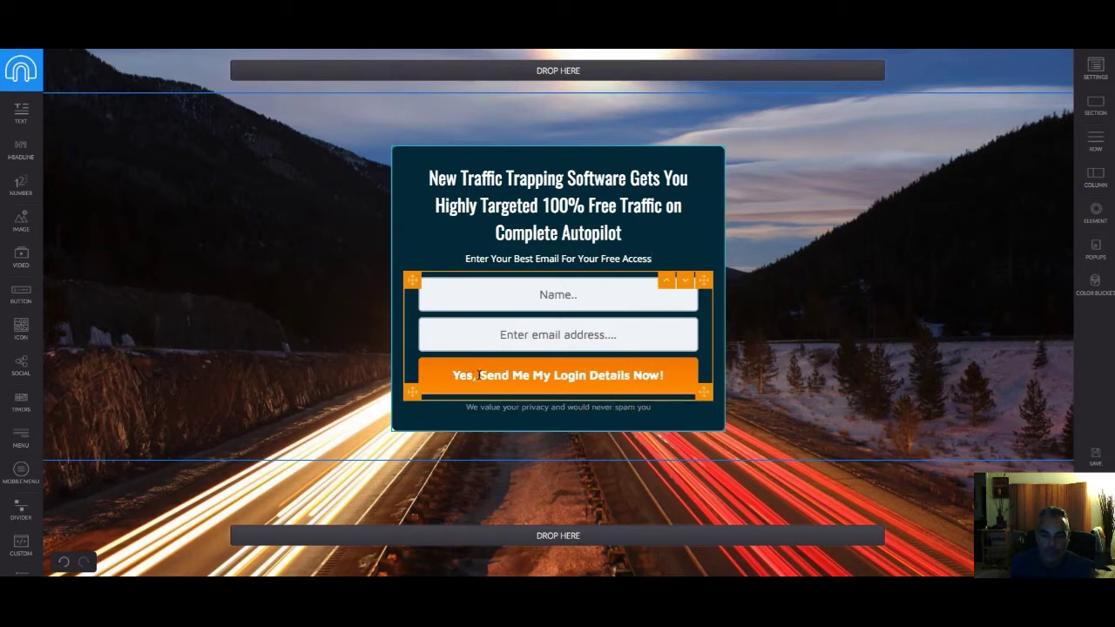
Reword the button after 'Yes,' to 'Let Me See This Software'
left_click_drag(477, 374, 675, 378)
type("Let Me")
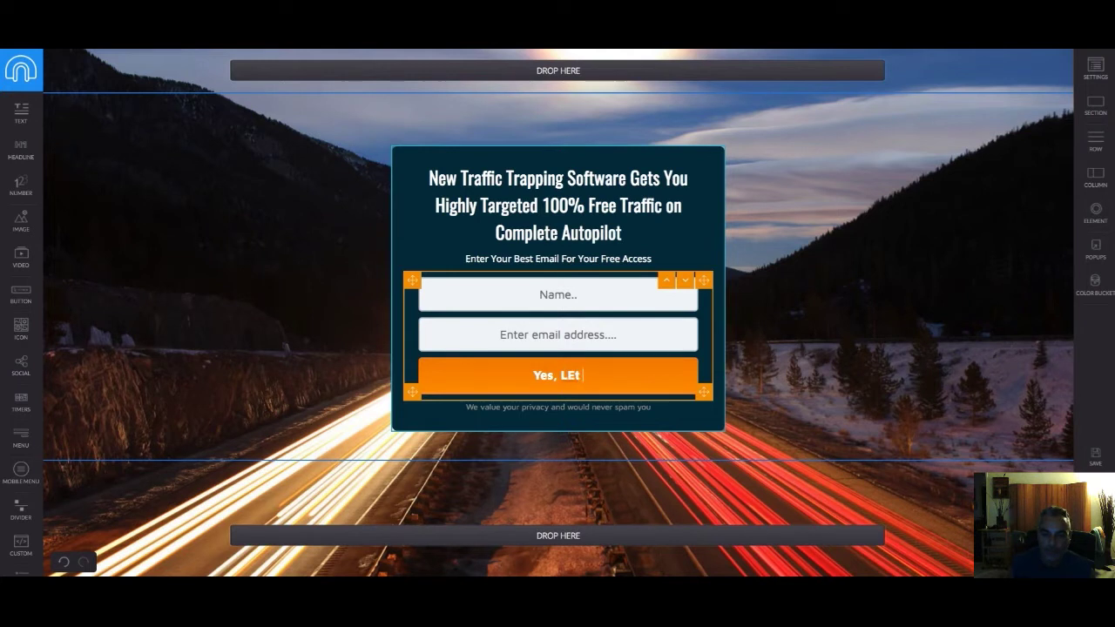
key("BackSpace")
key("BackSpace")
key("BackSpace")
key("BackSpace")
type("t Me")
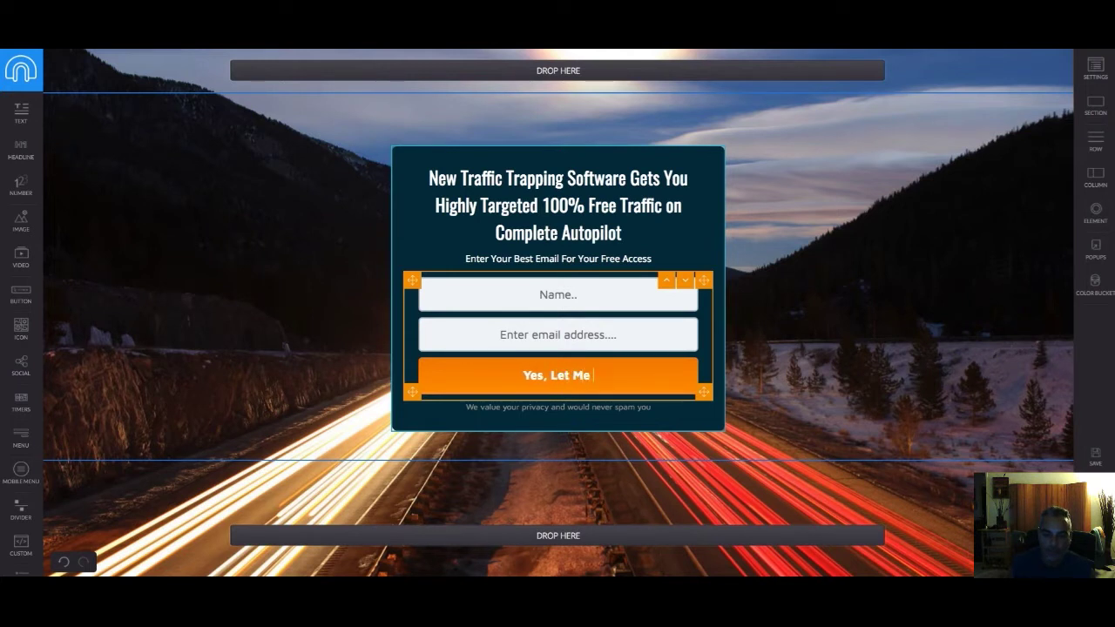
type(" See This Softwe")
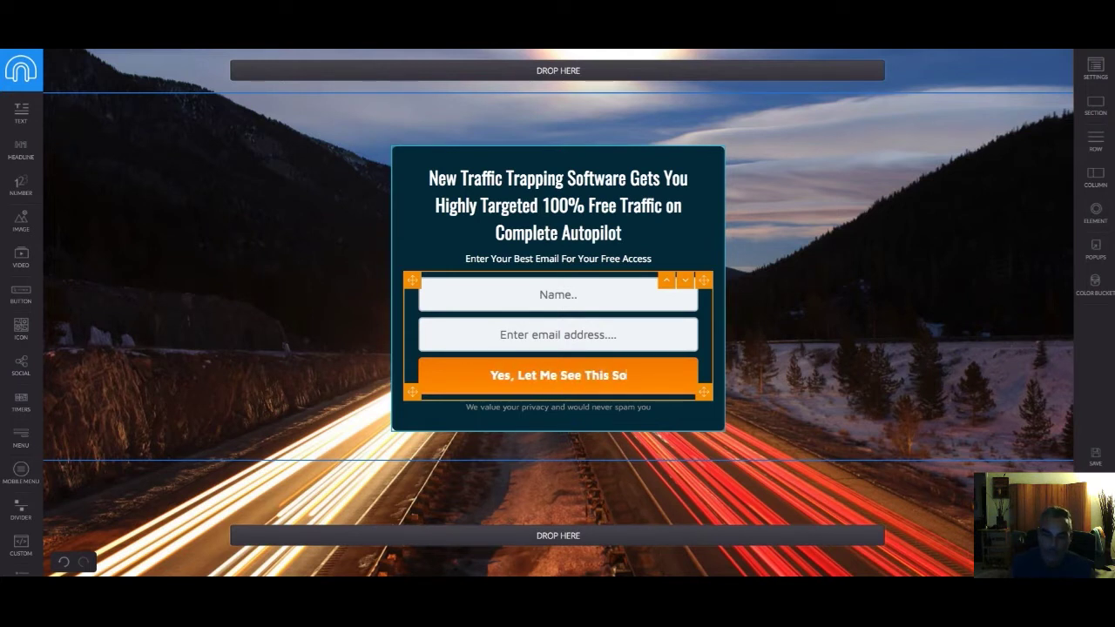
key("BackSpace")
type("are")
key("BackSpace")
key("BackSpace")
key("BackSpace")
type("are")
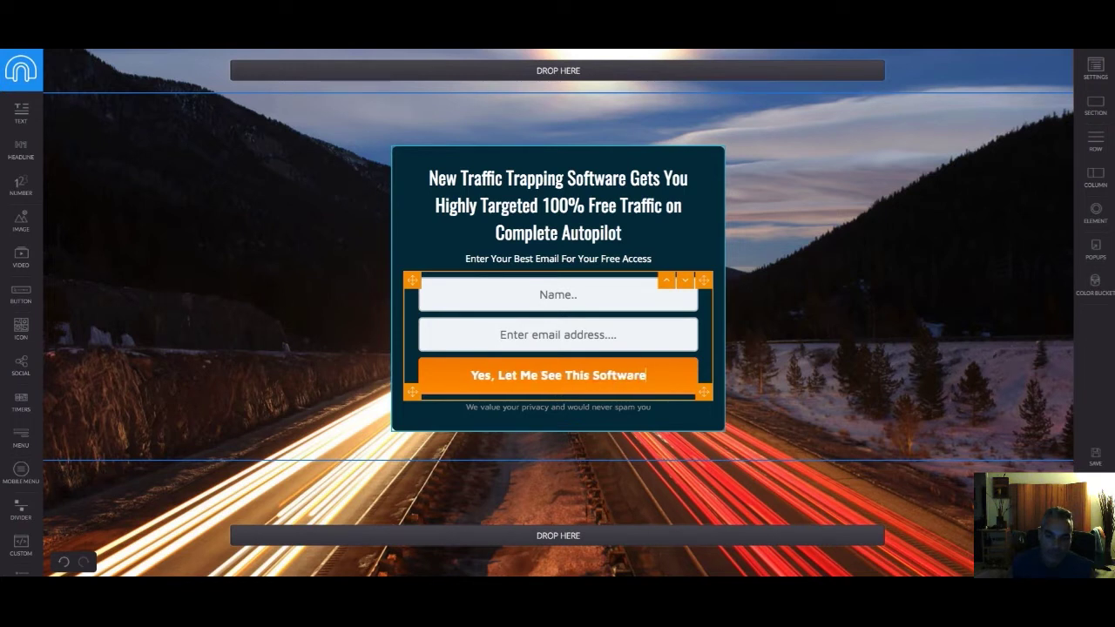
type("!")
key("BackSpace")
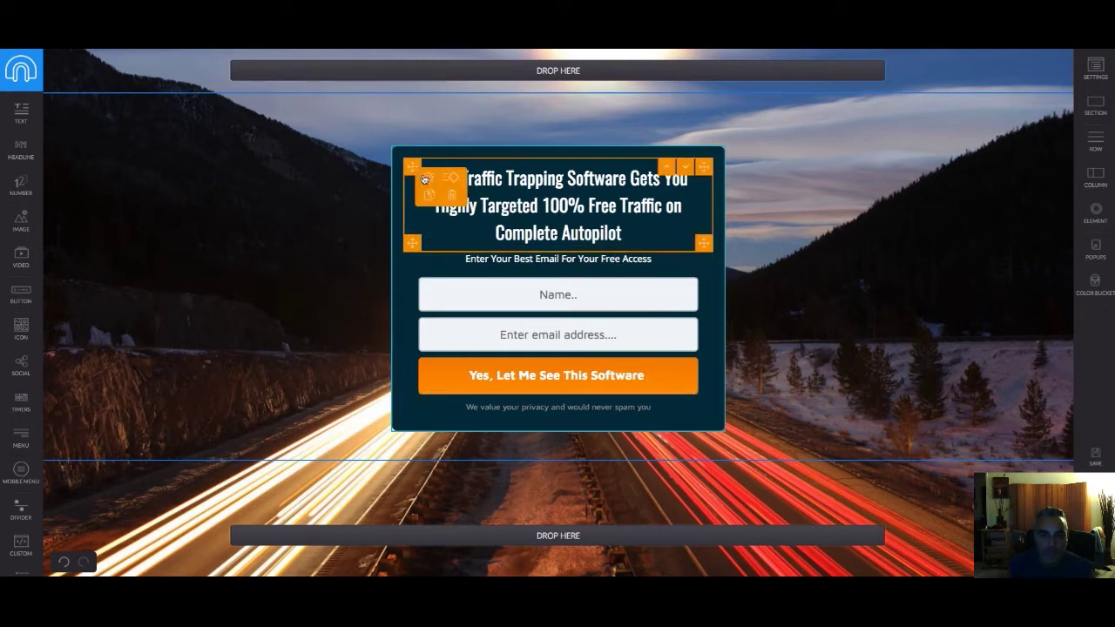
Set the headline's padding size to 0 and its text size to 28
left_click(420, 172)
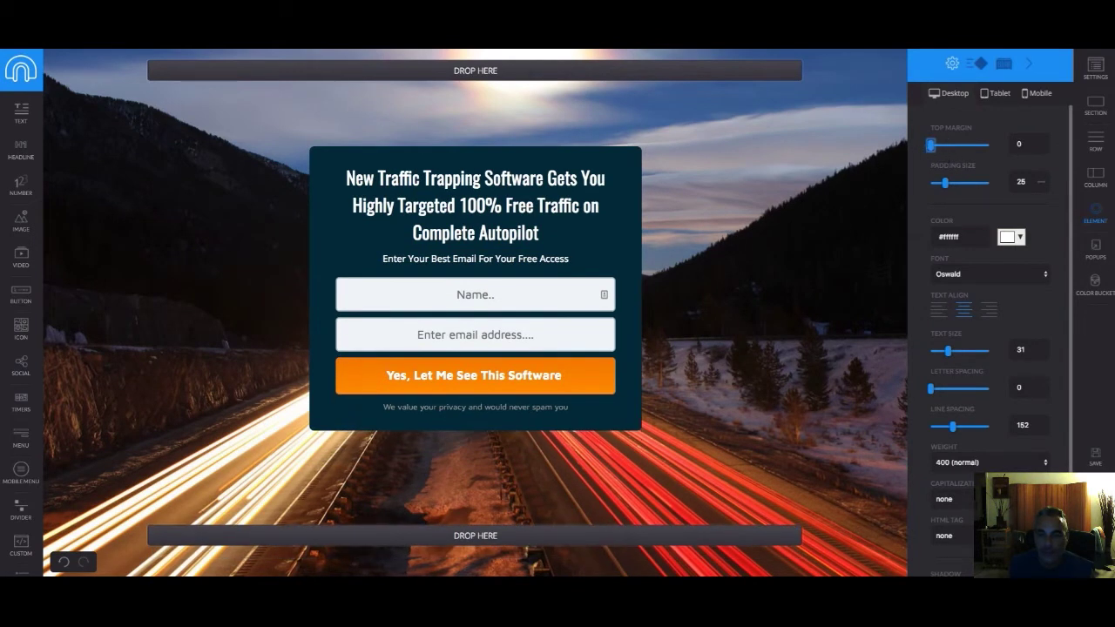
left_click_drag(945, 185, 925, 186)
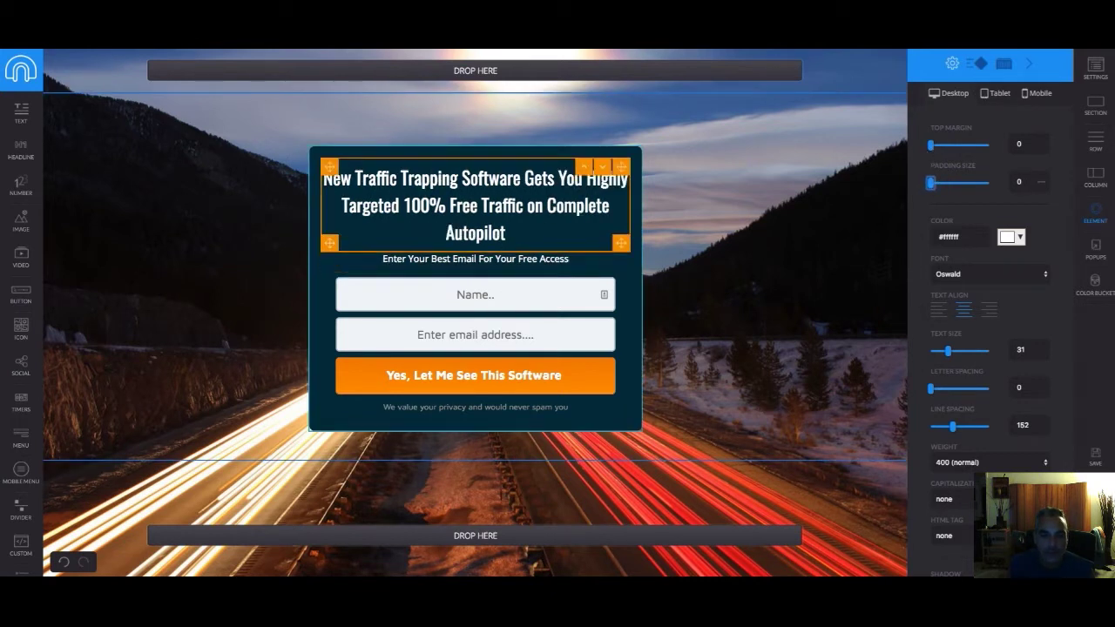
mouse_move(336, 179)
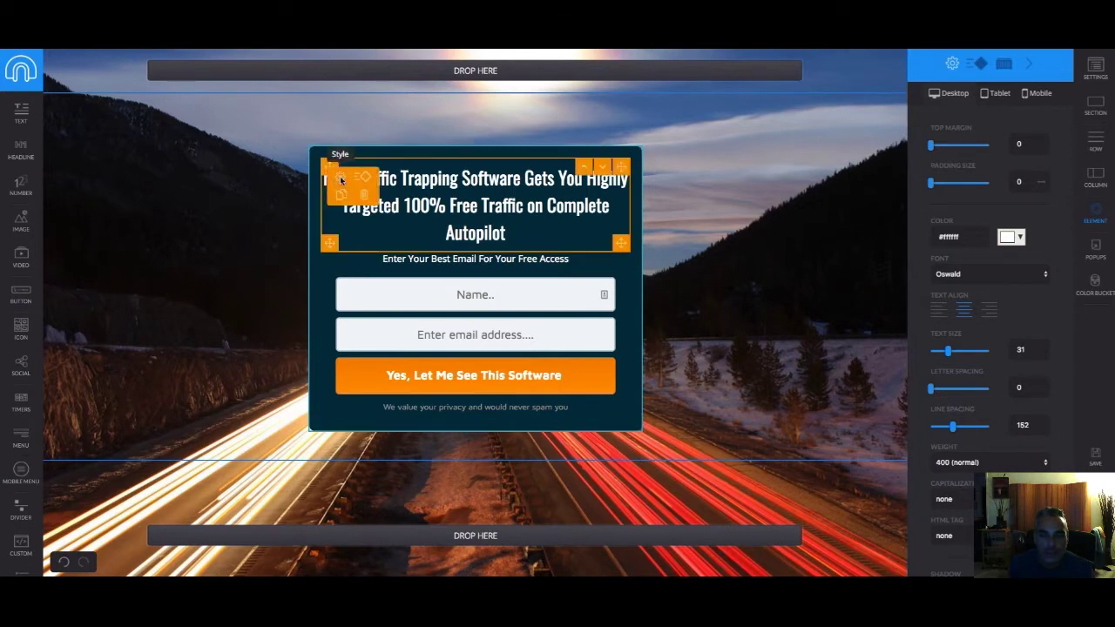
left_click_drag(948, 351, 944, 352)
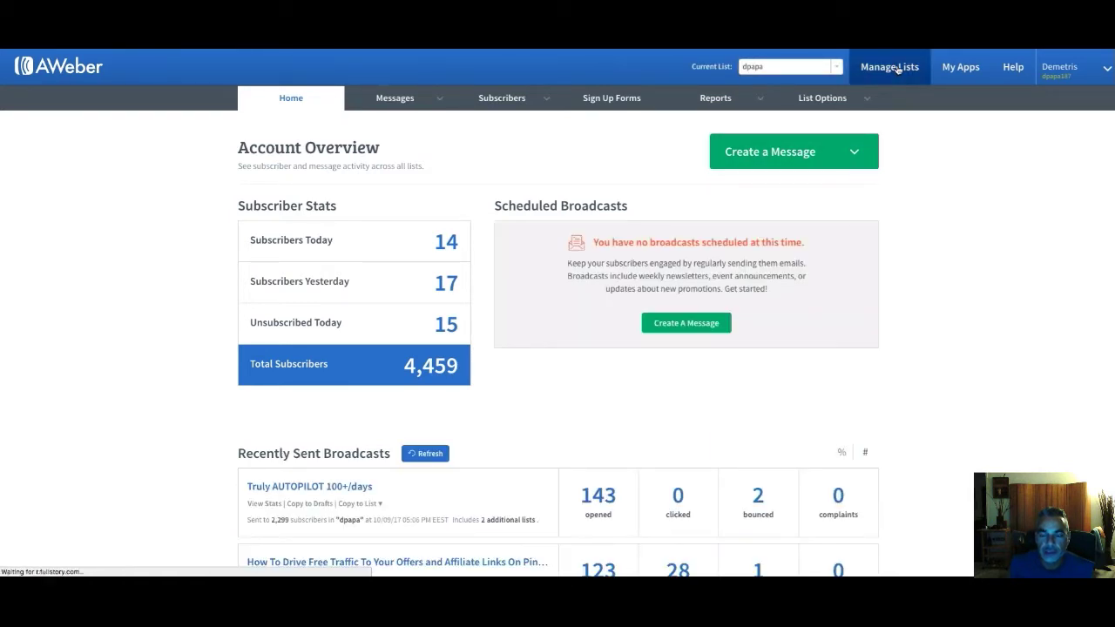
Start a new AWeber list and continue past the company and sender details
left_click(898, 69)
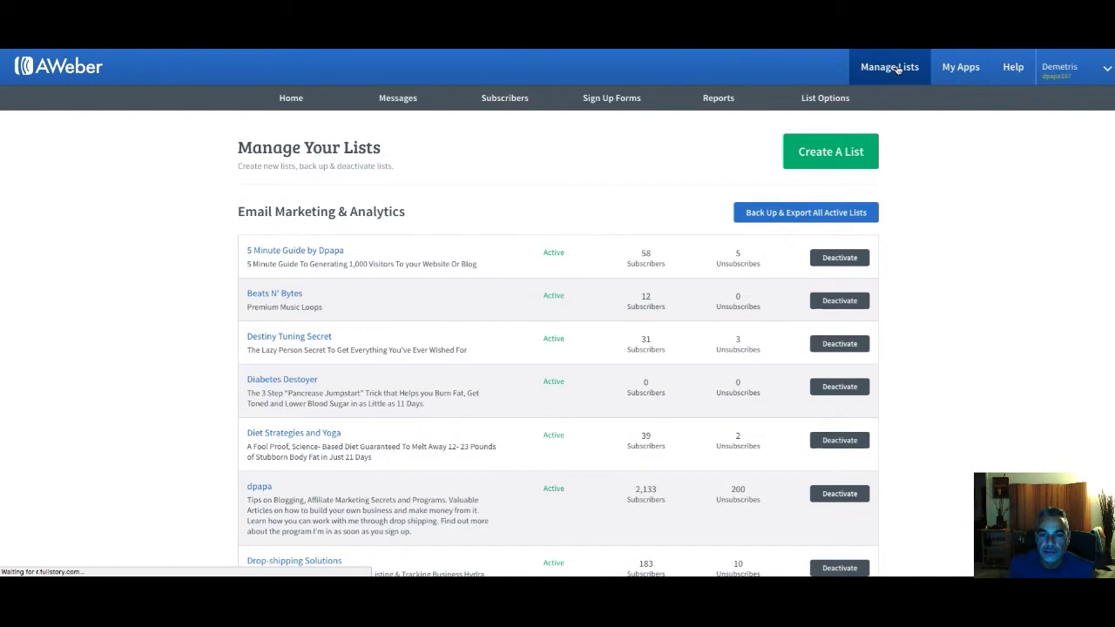
left_click(828, 154)
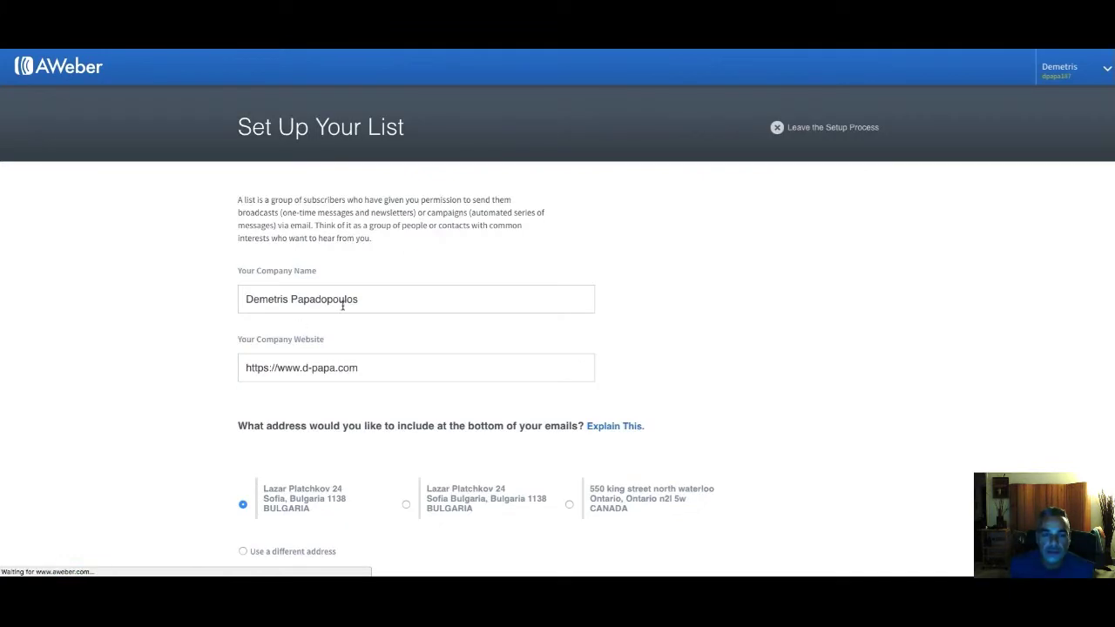
scroll(337, 355, "down", 5)
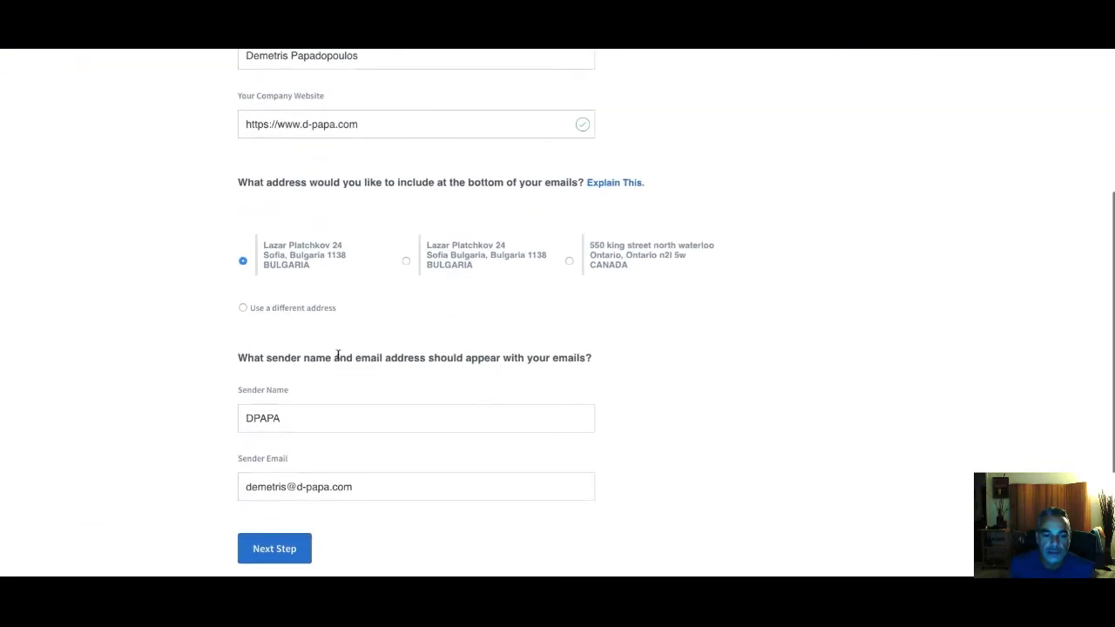
left_click(283, 418)
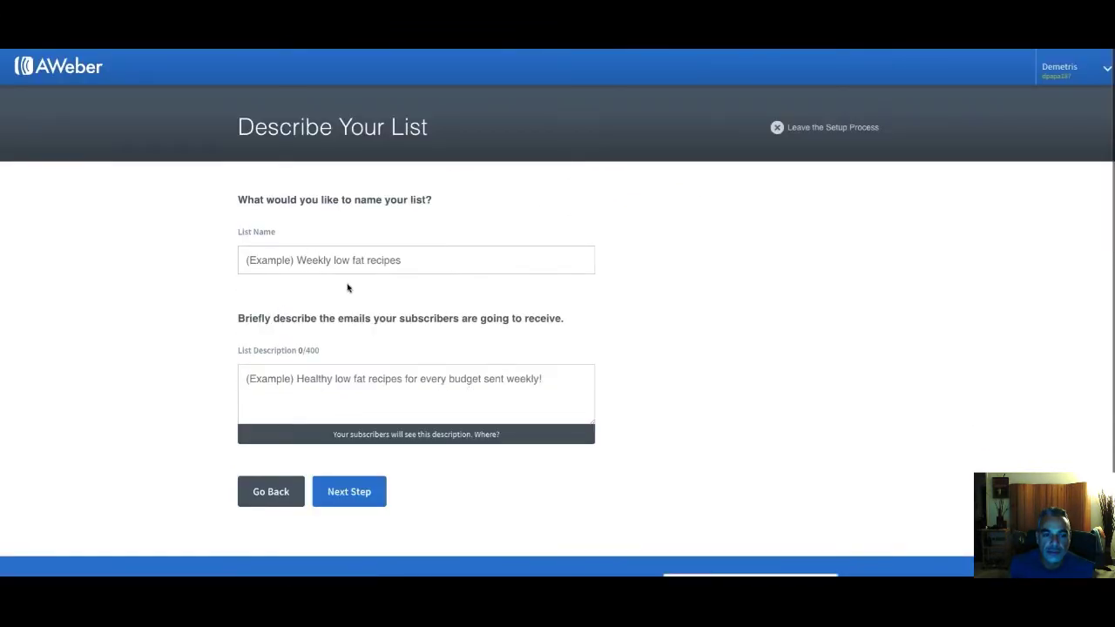
Name the list 'Traffic Trapper Software', paste its description, and approve the confirmation message
left_click(410, 260)
type("Traffic T")
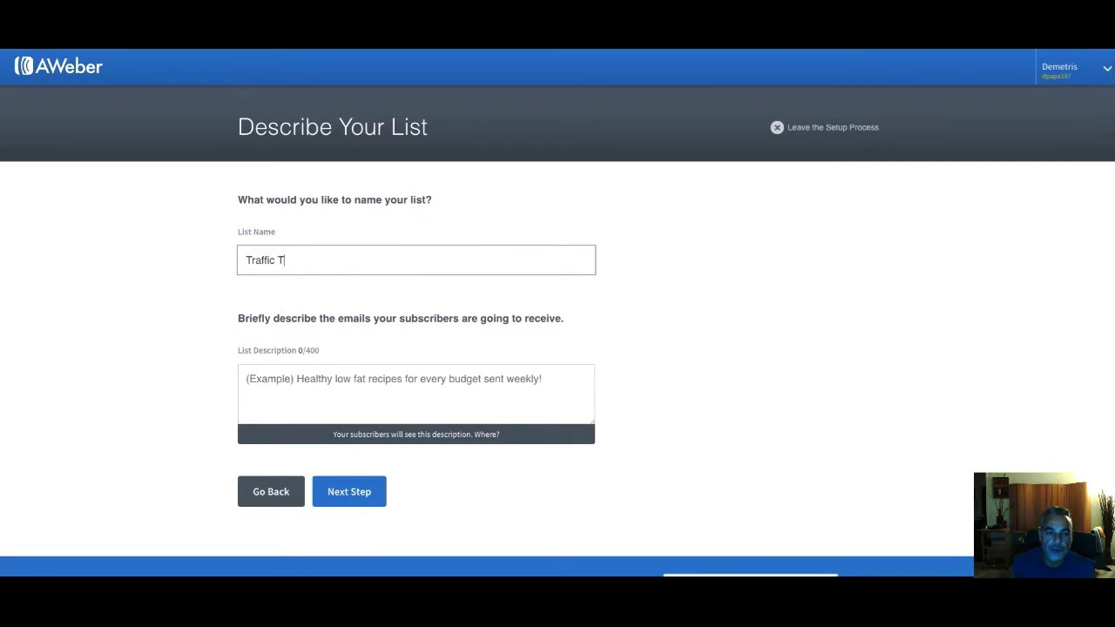
type("rapper Software")
key("BackSpace")
key("BackSpace")
key("BackSpace")
key("BackSpace")
type("ware")
left_click(328, 389)
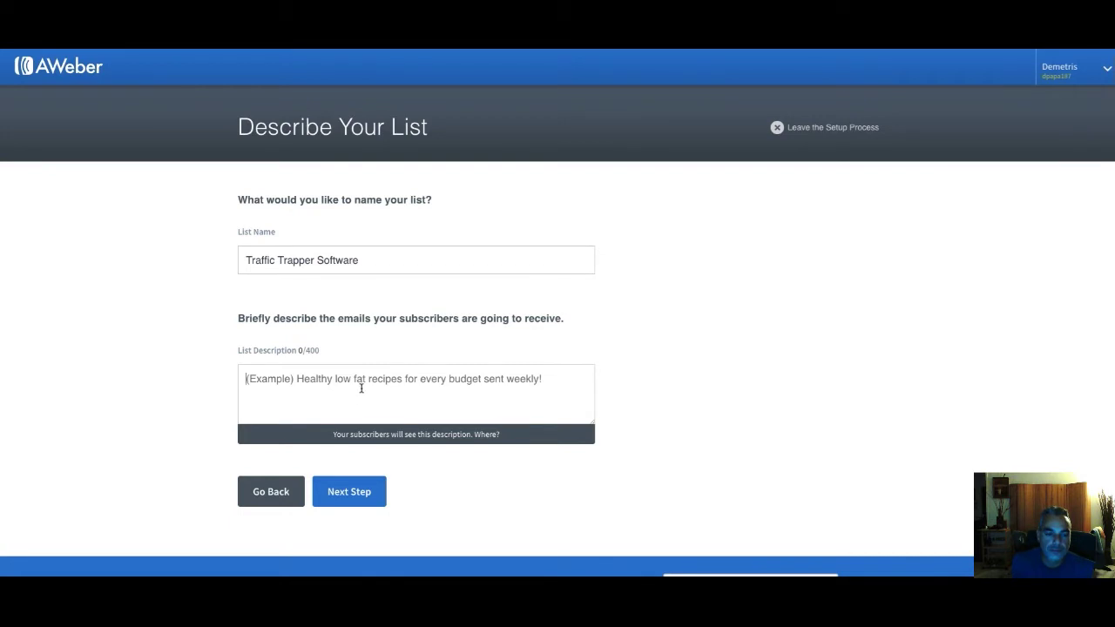
type("New \"Traffic-Trapping\" Software Gets You Highly Targeted 100% FREE Traffic On Complete AUTOPILOT even if you have NO experience, NO list, and NO tech skills...")
left_click(348, 492)
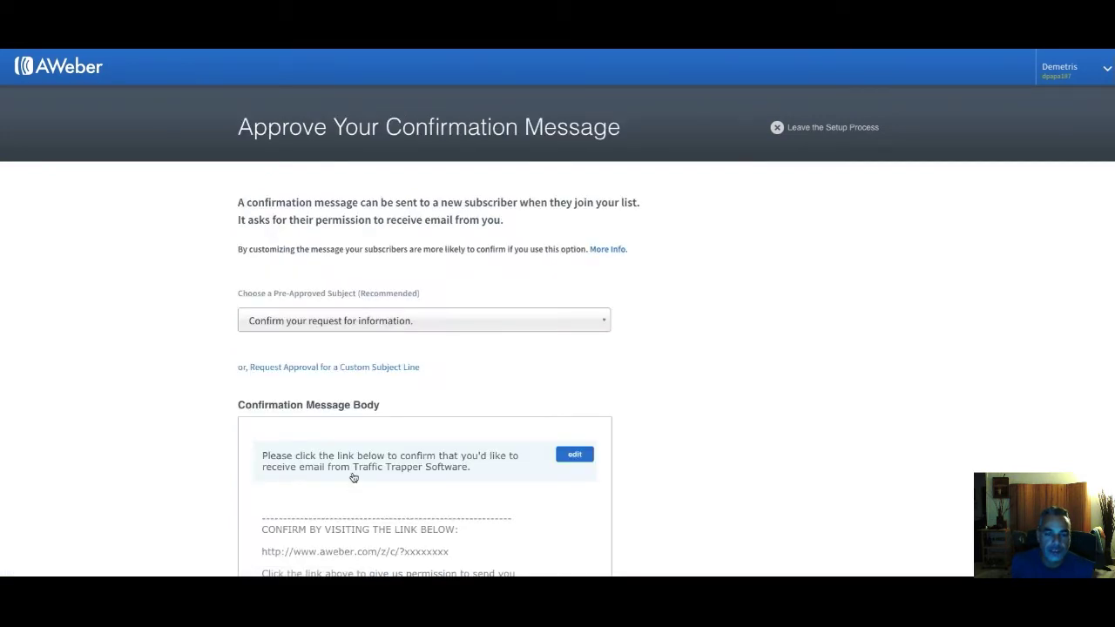
scroll(353, 478, "down", 4)
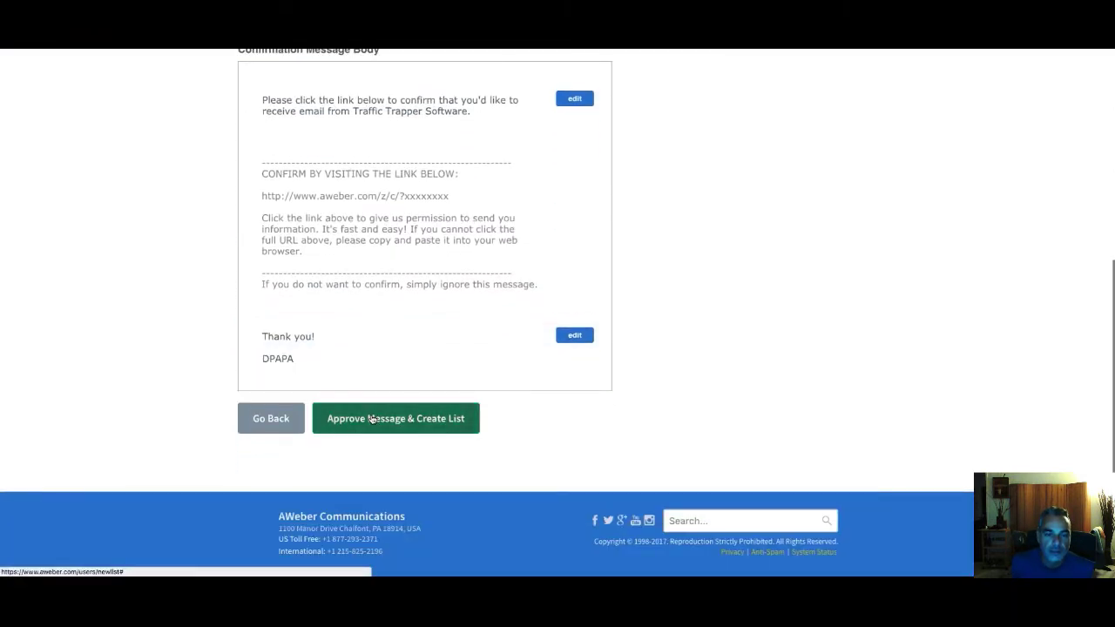
left_click(372, 419)
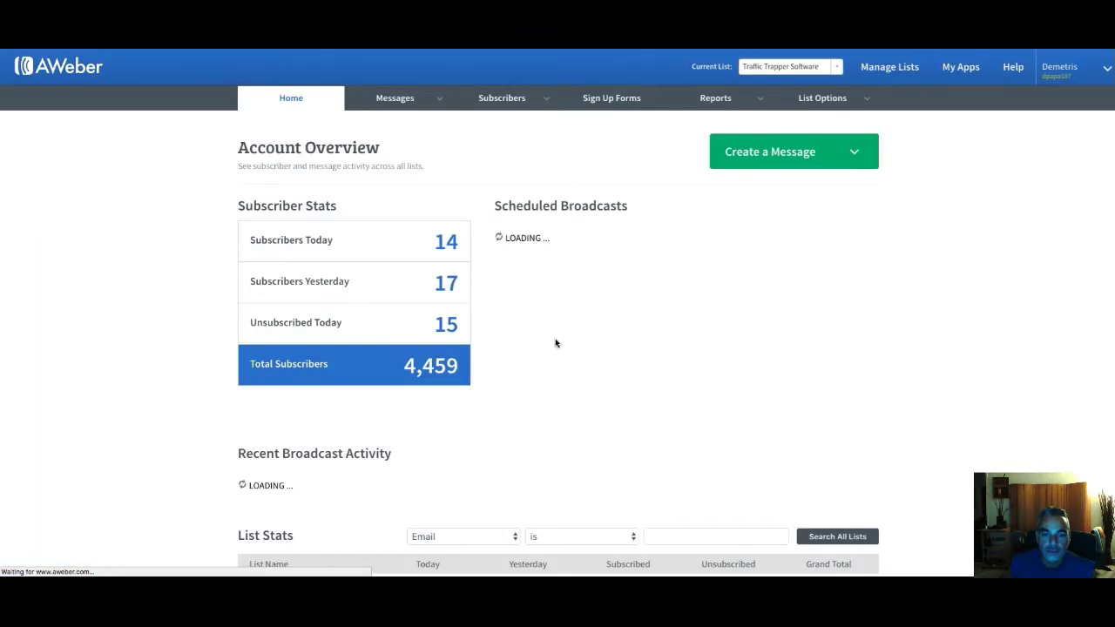
Turn off confirmation messages for sign up forms in the list's settings
scroll(529, 293, "down", 3)
scroll(530, 294, "up", 3)
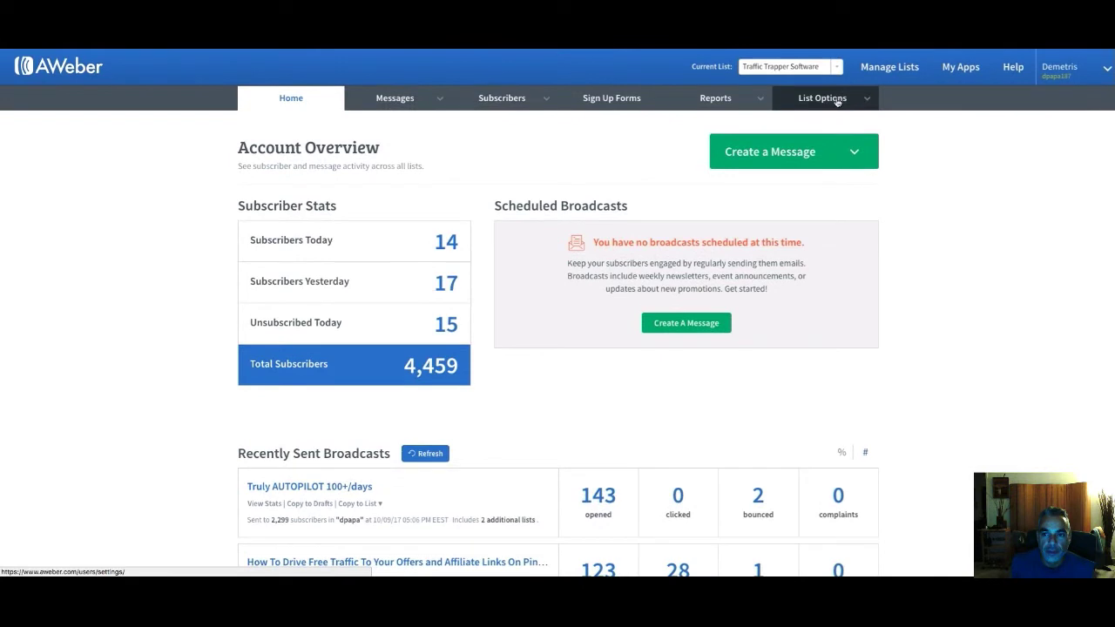
mouse_move(837, 101)
left_click(812, 125)
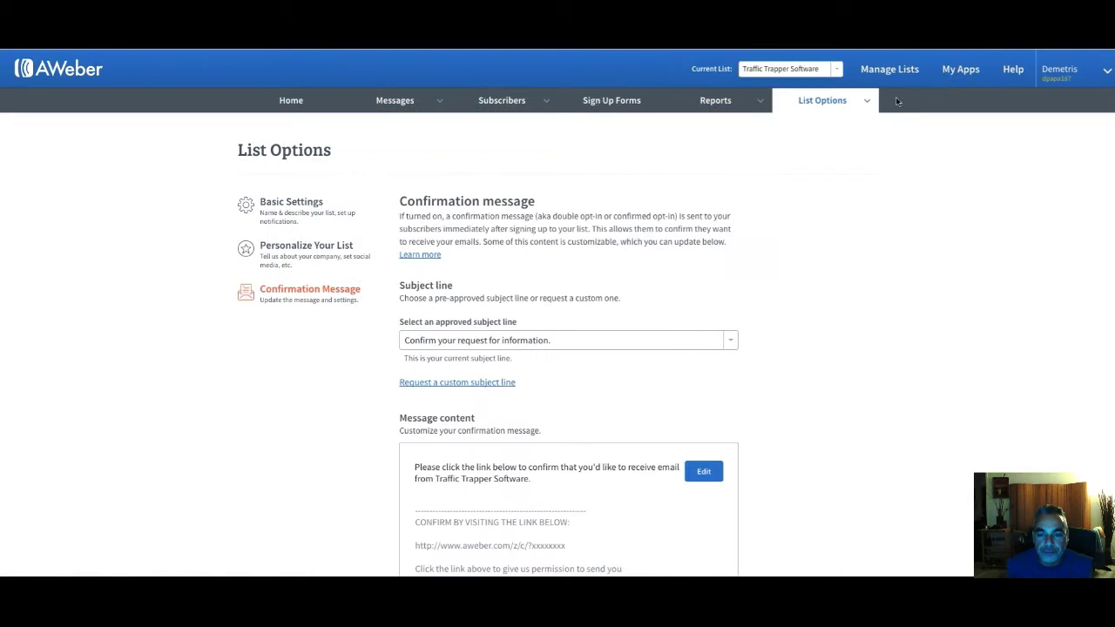
scroll(796, 134, "down", 1)
scroll(796, 135, "down", 5)
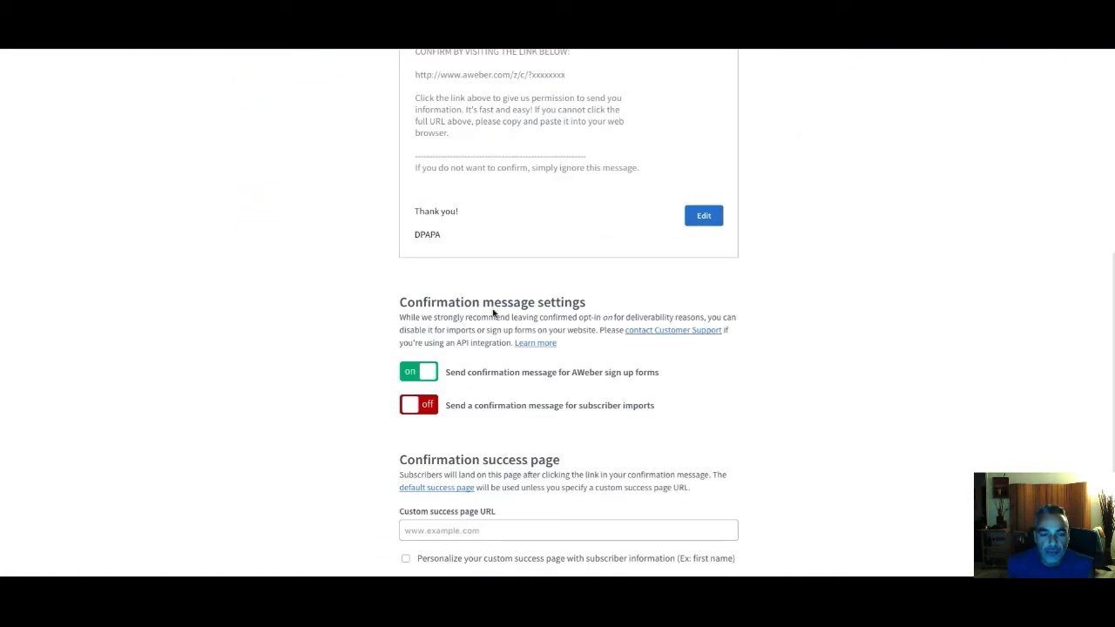
left_click(421, 373)
left_click(656, 217)
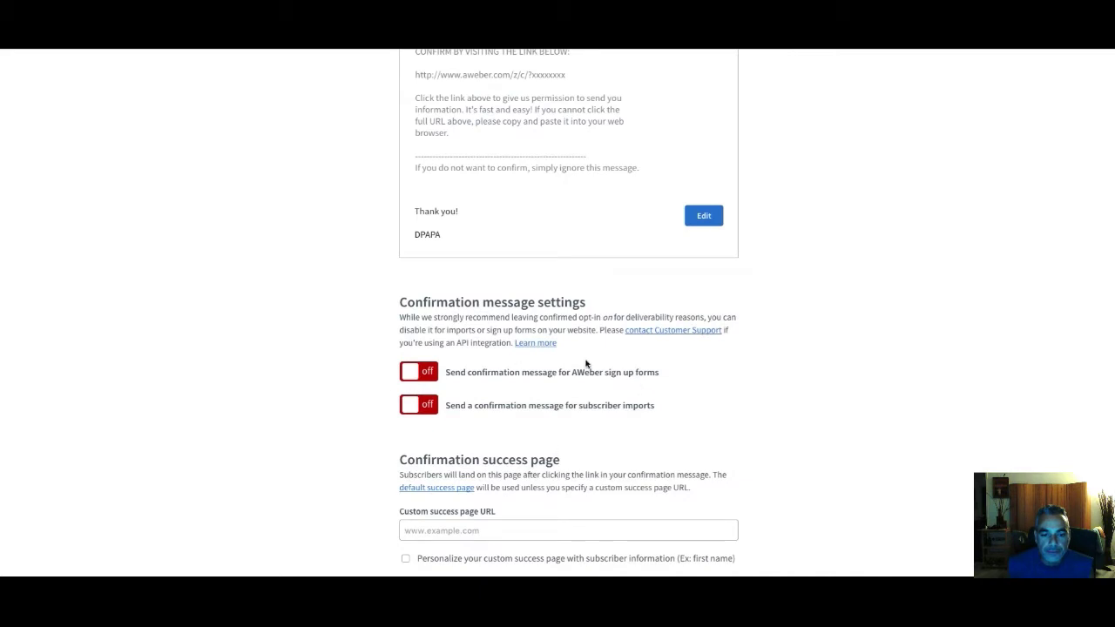
scroll(586, 364, "down", 1)
left_click(477, 455)
type("https://d-papa.com/traffictrapper")
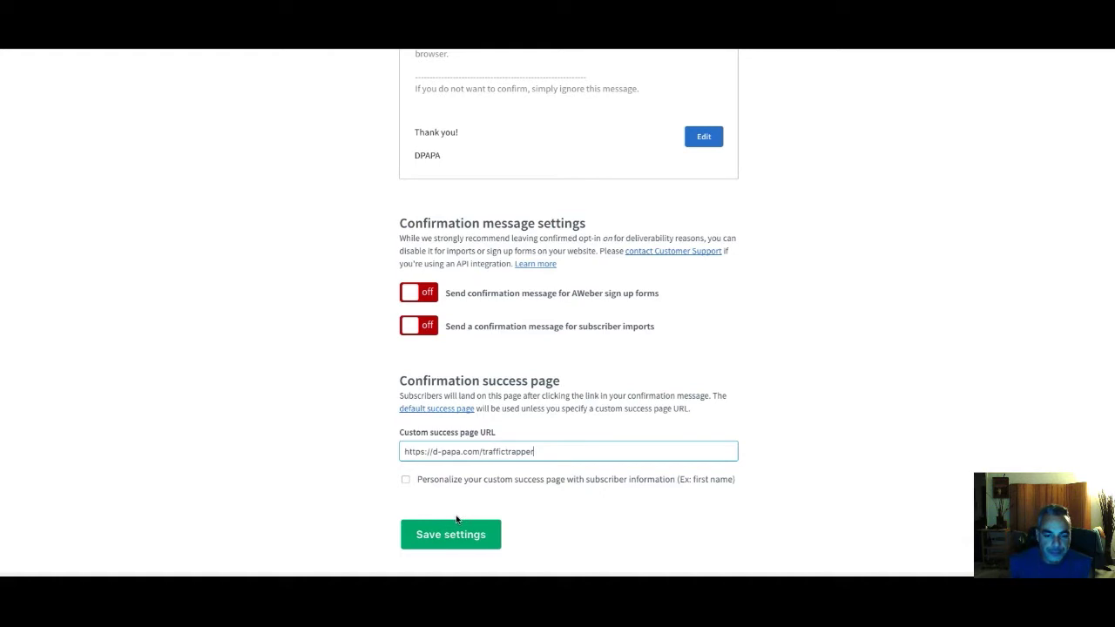
scroll(504, 451, "up", 1)
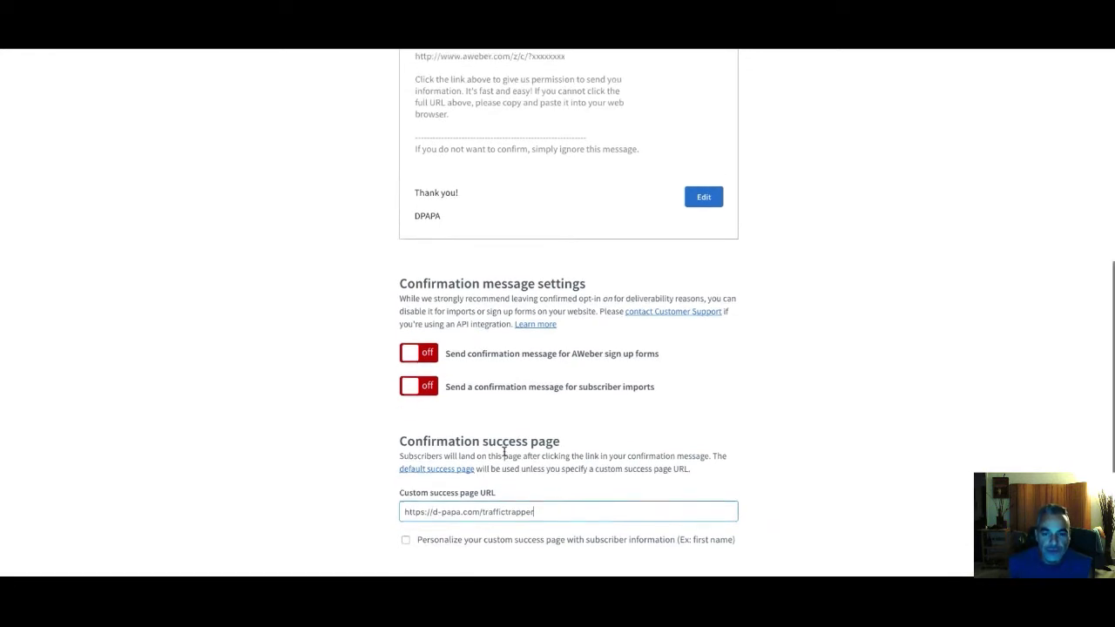
scroll(509, 450, "down", 1)
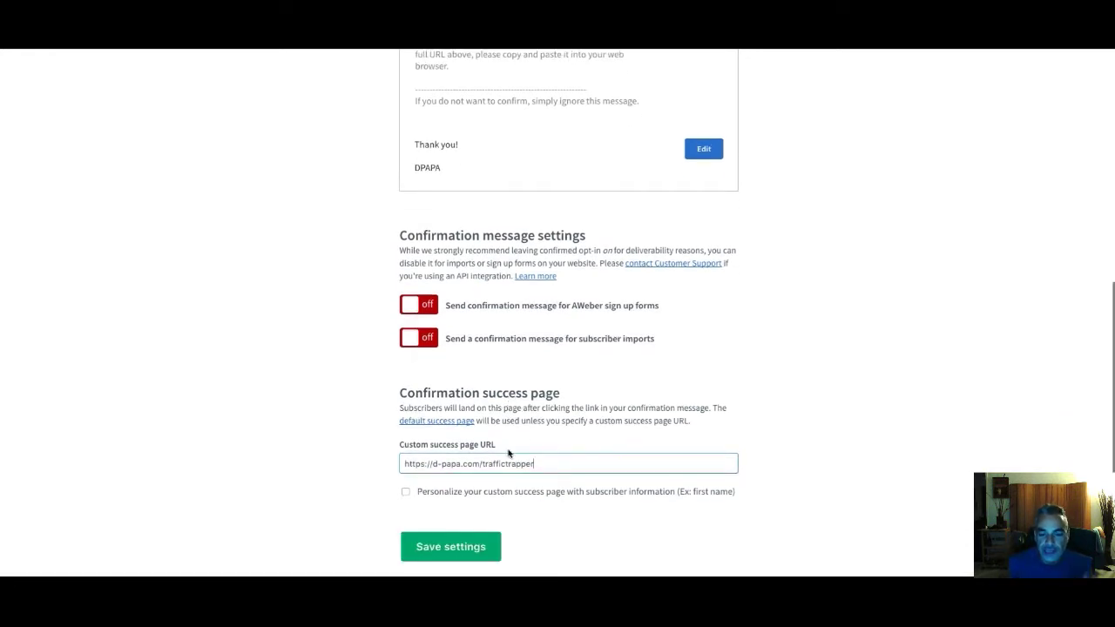
left_click_drag(555, 462, 403, 463)
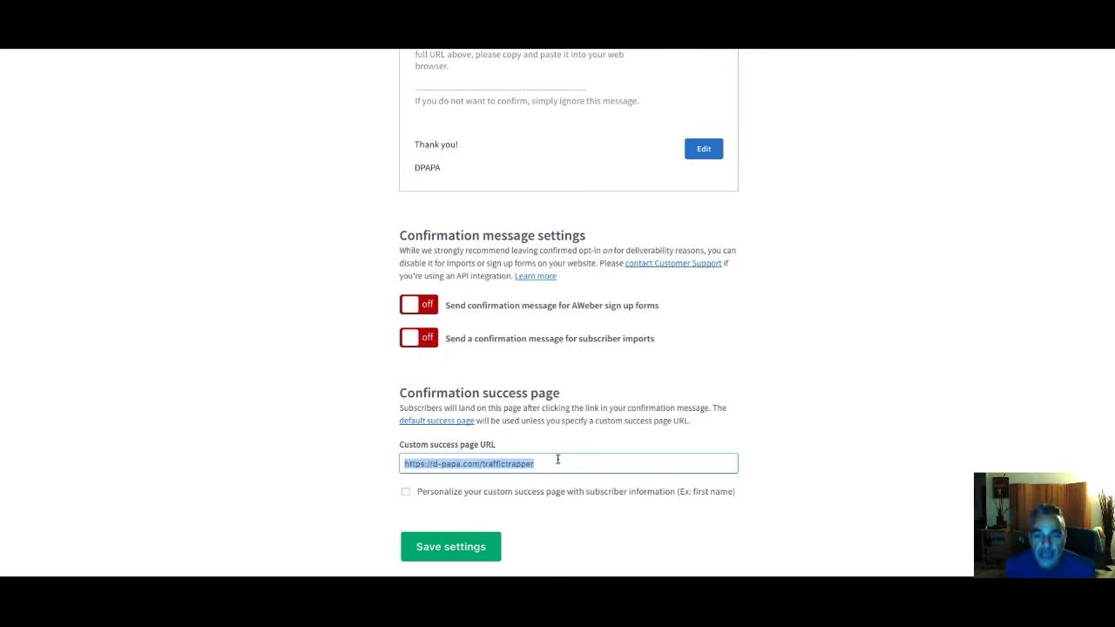
scroll(583, 467, "up", 10)
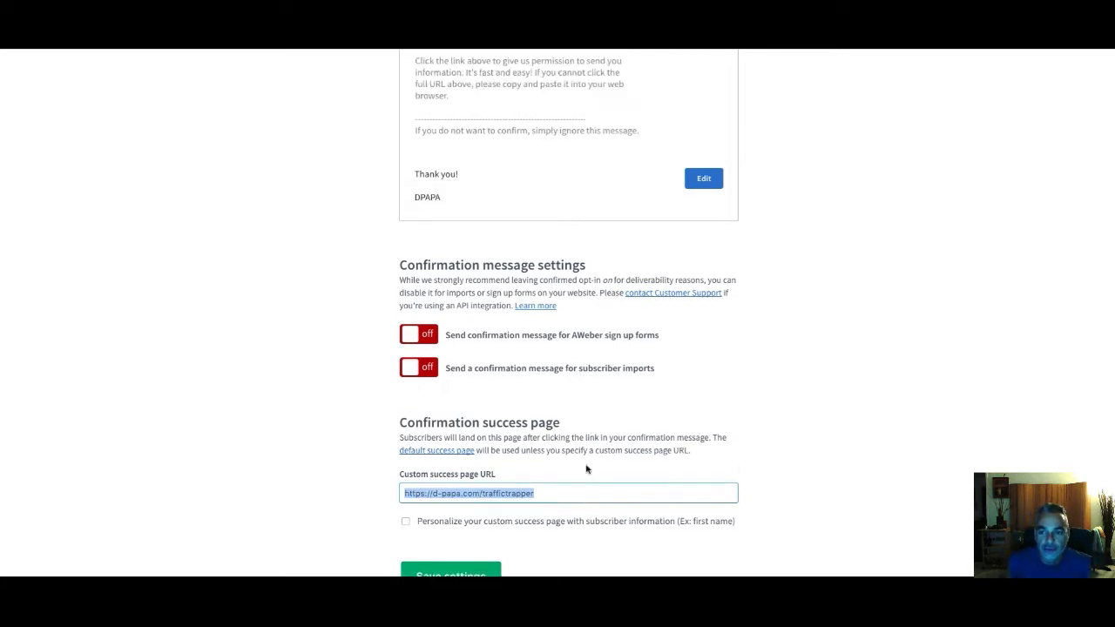
scroll(549, 511, "down", 12)
left_click(462, 350)
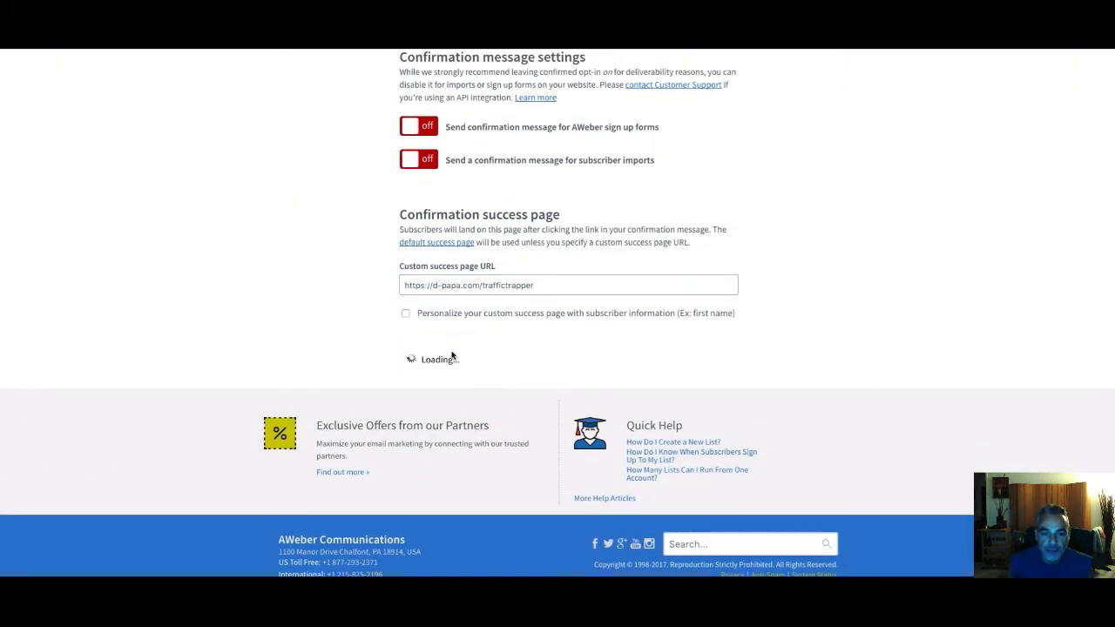
scroll(459, 372, "down", 1)
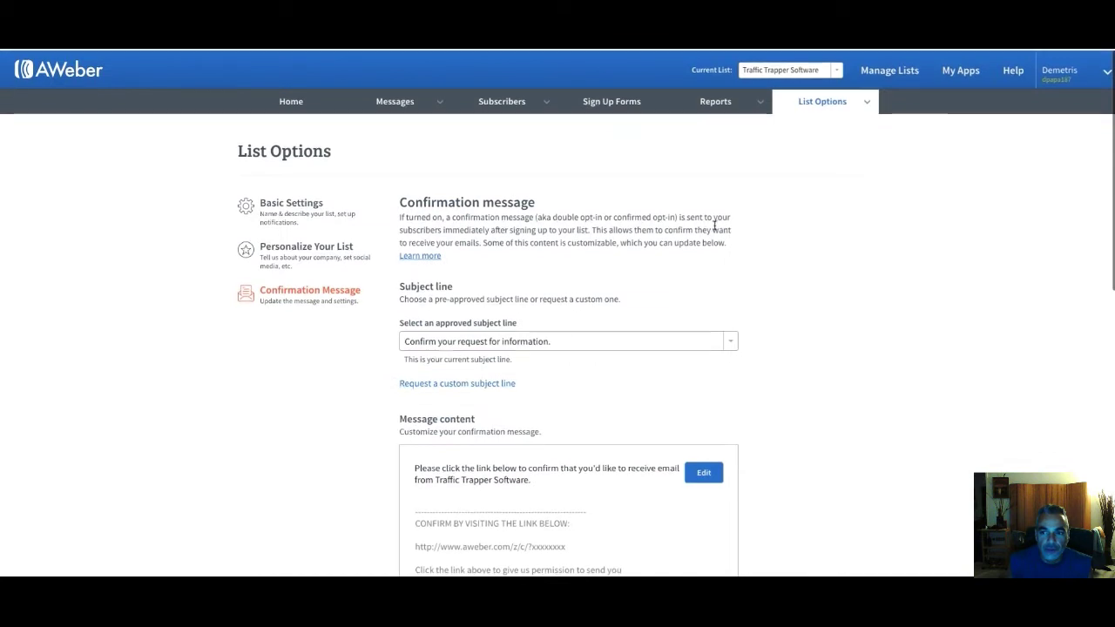
On the AWeber help page, set the inquiry type to Other
left_click(1010, 80)
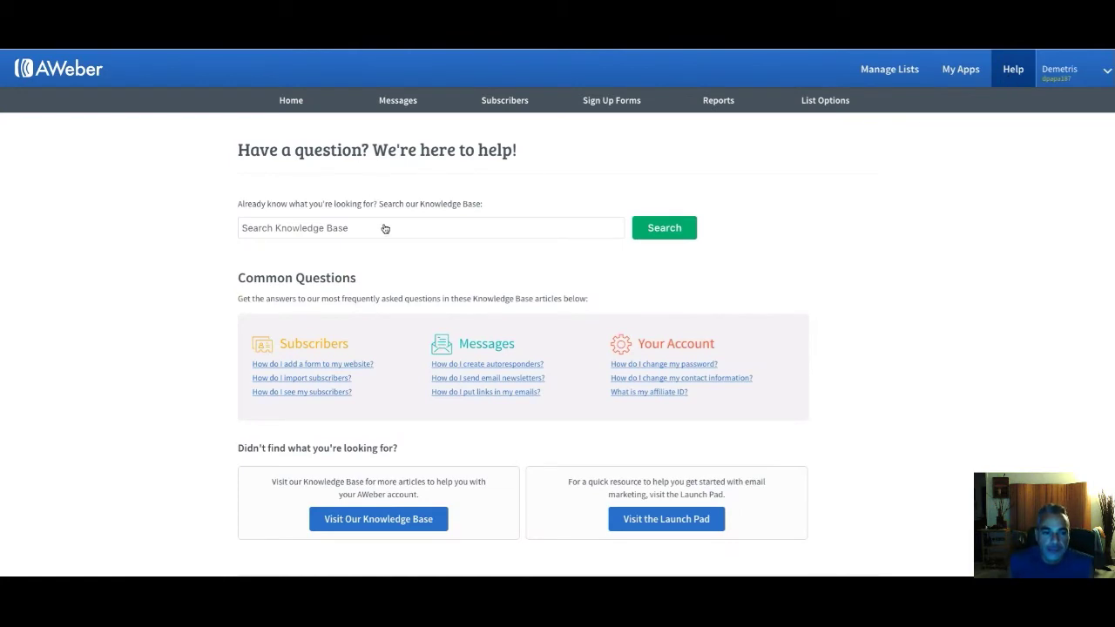
scroll(363, 193, "down", 10)
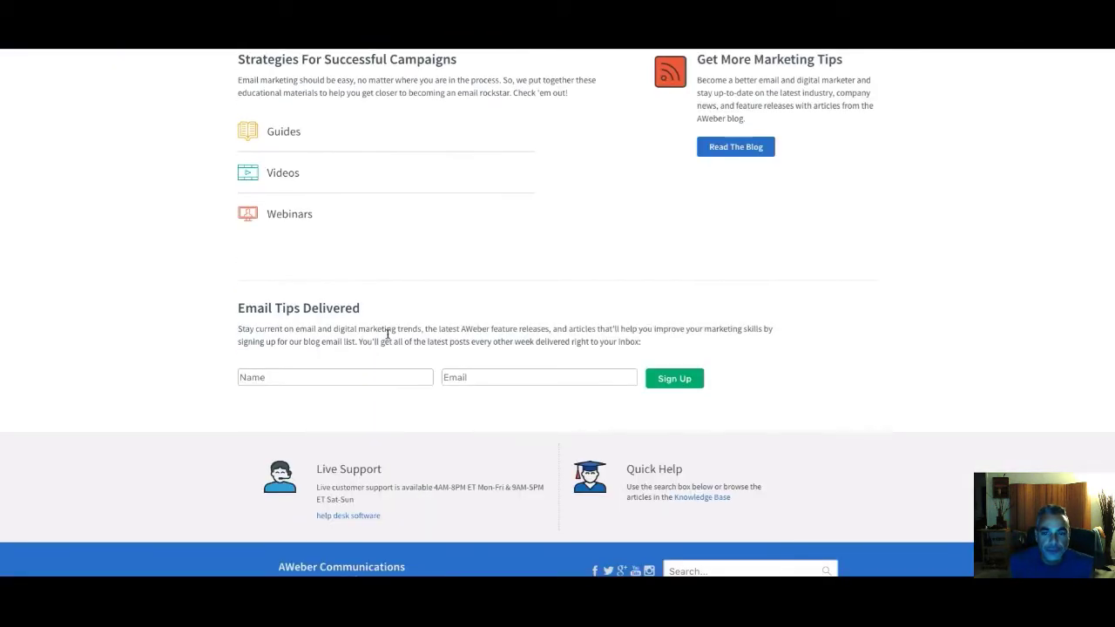
scroll(390, 329, "up", 6)
scroll(392, 331, "down", 1)
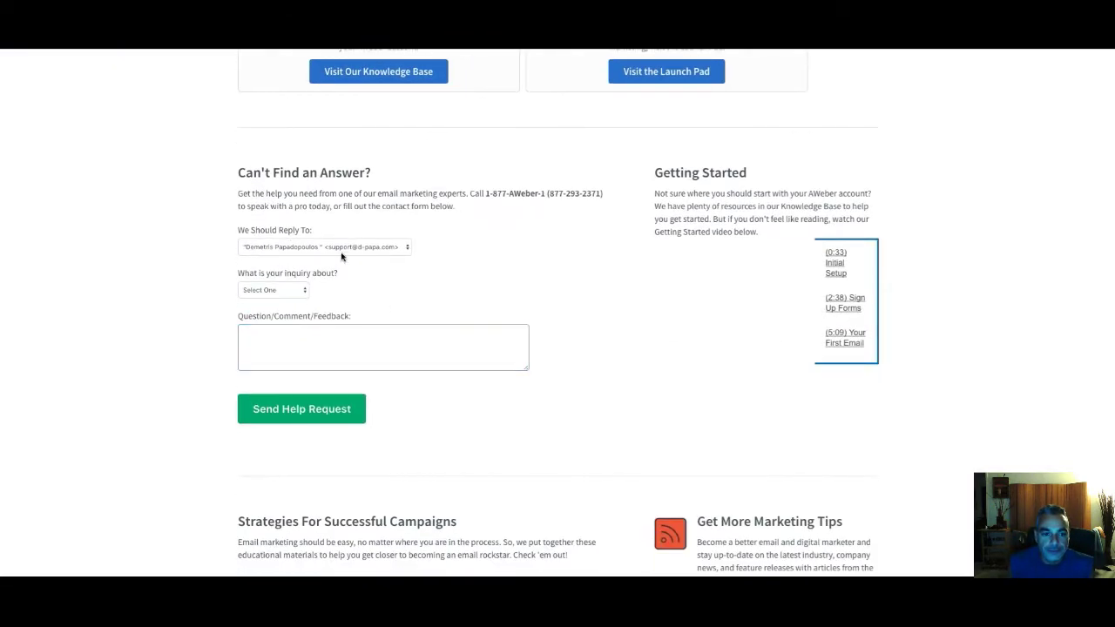
left_click(277, 292)
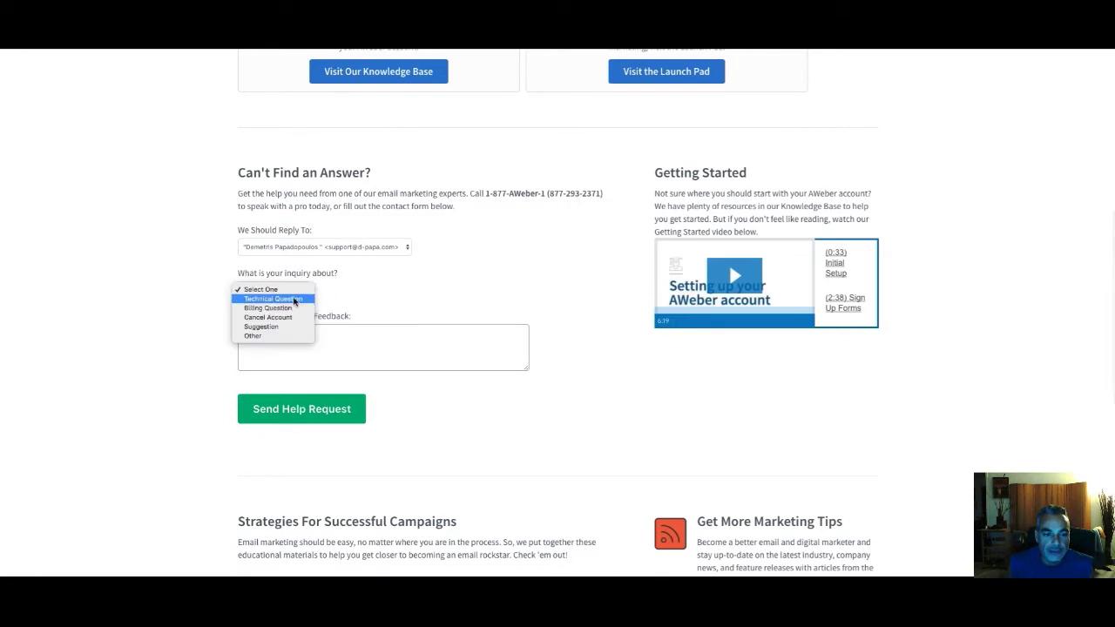
left_click(275, 344)
Write a request to turn off the Double API on the Traffic Trapper list and send it
left_click(335, 333)
type("Please turn off the Double API on my ")
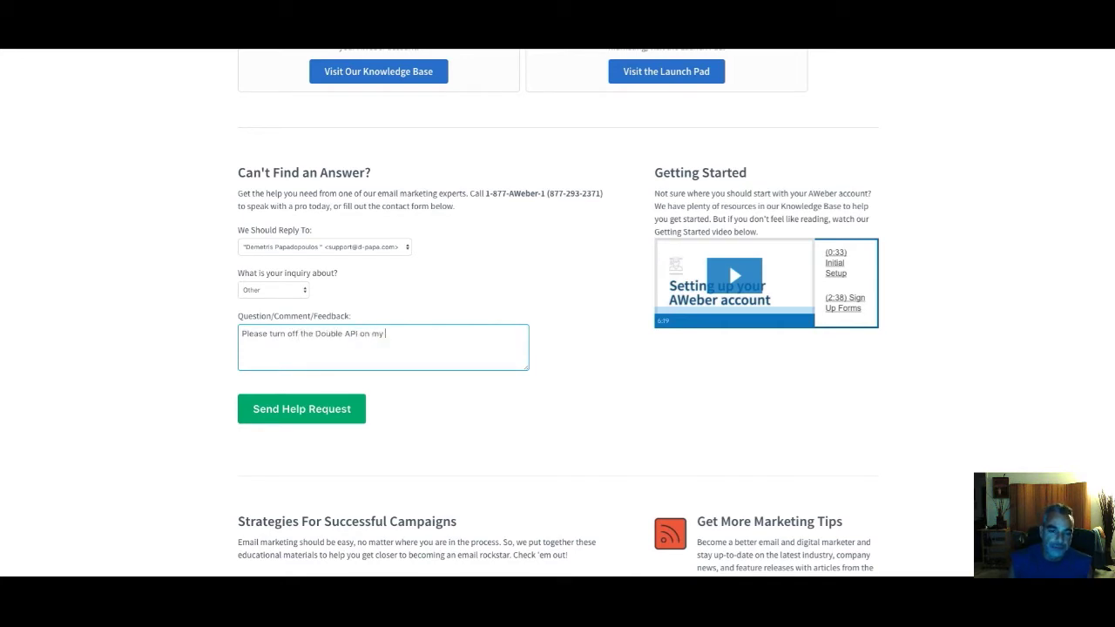
type("list Traffic Trapper.  Thank you.")
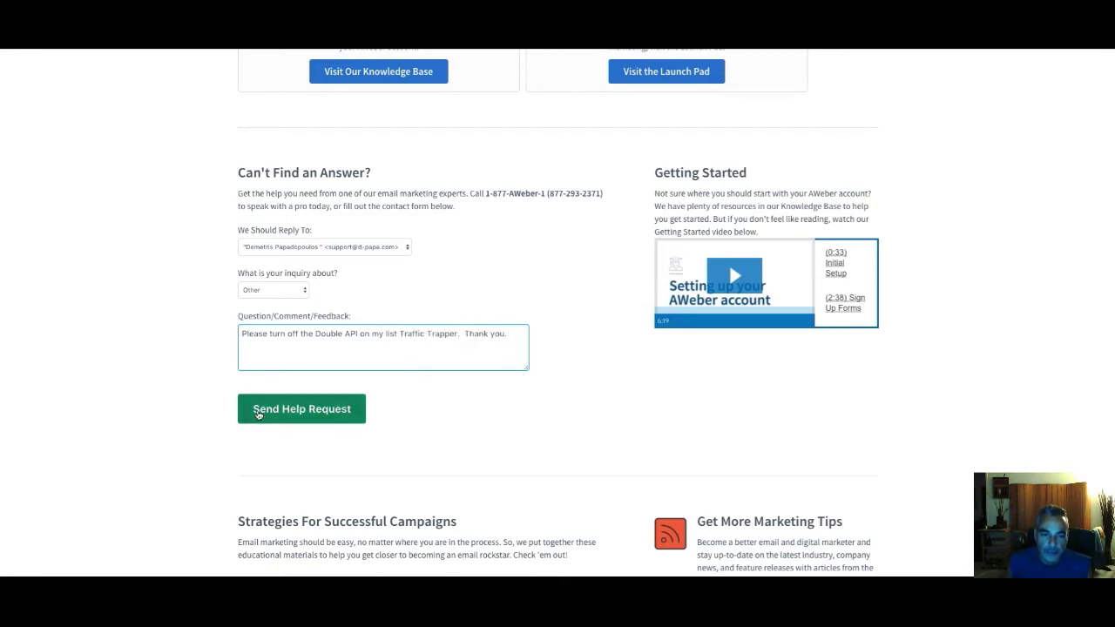
left_click(291, 411)
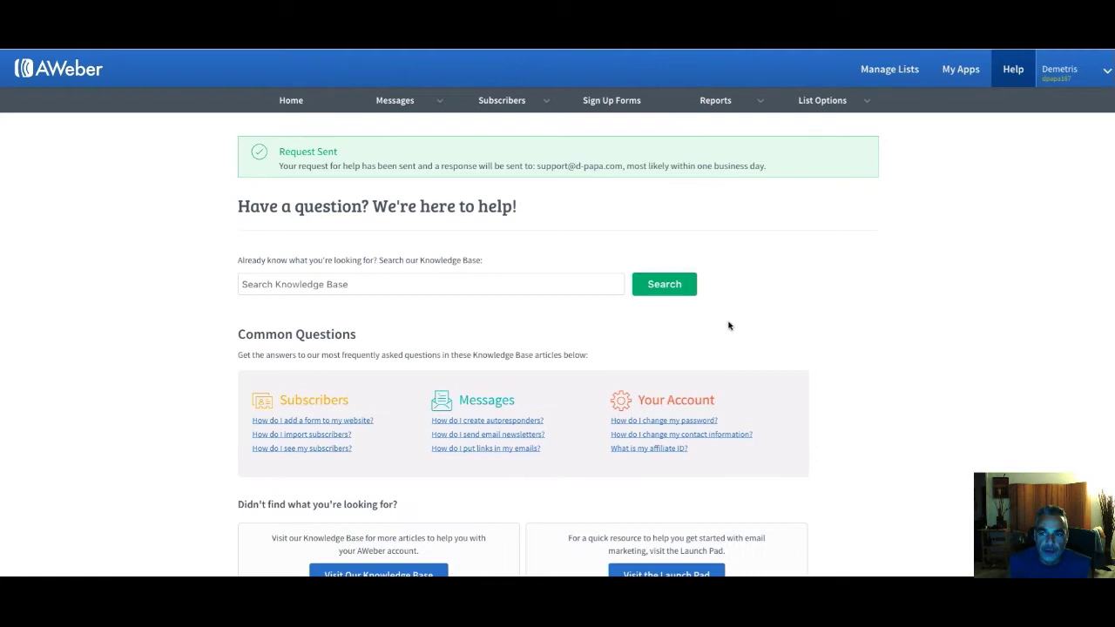
mouse_move(668, 104)
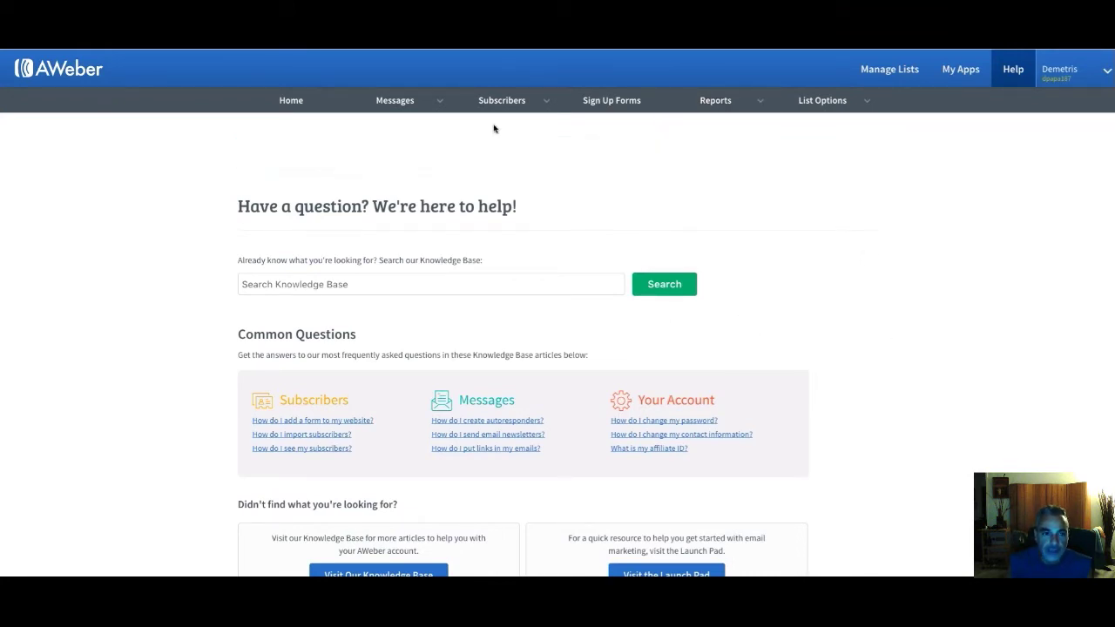
key("super+Tab")
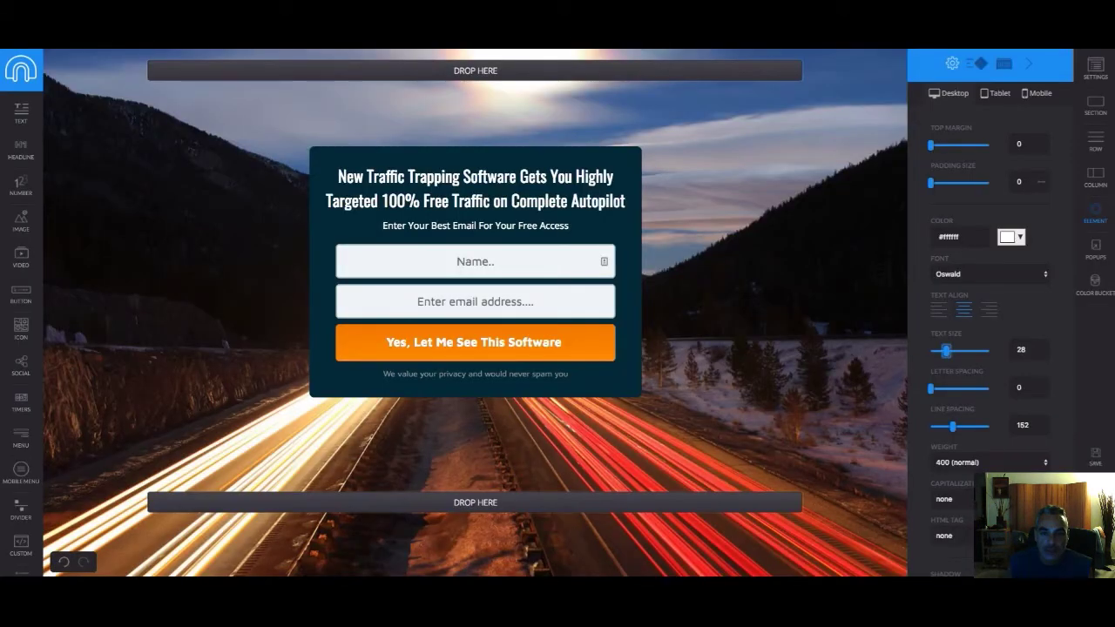
Connect the opt-in form to Aweber, using the account's Traffic Trapper Software list
left_click(353, 327)
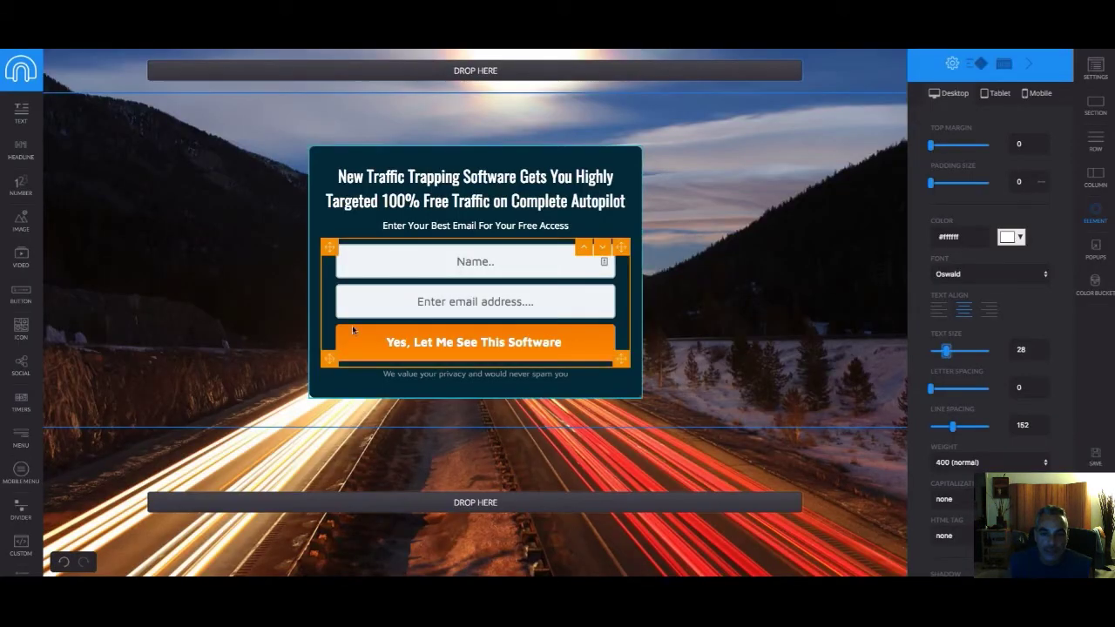
left_click(341, 256)
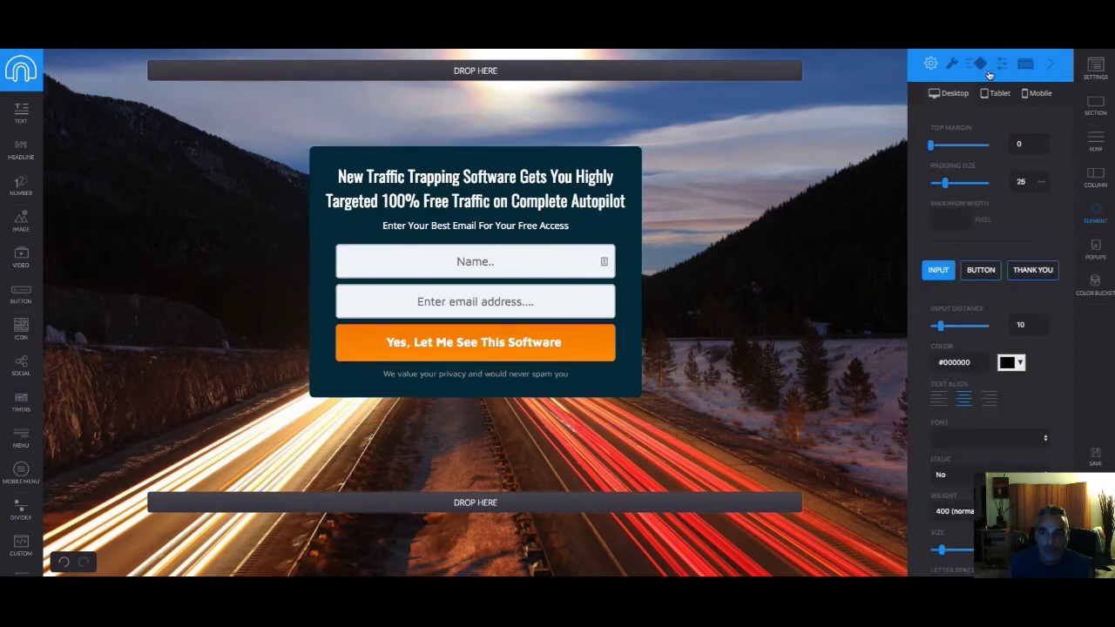
left_click(953, 65)
left_click(1009, 121)
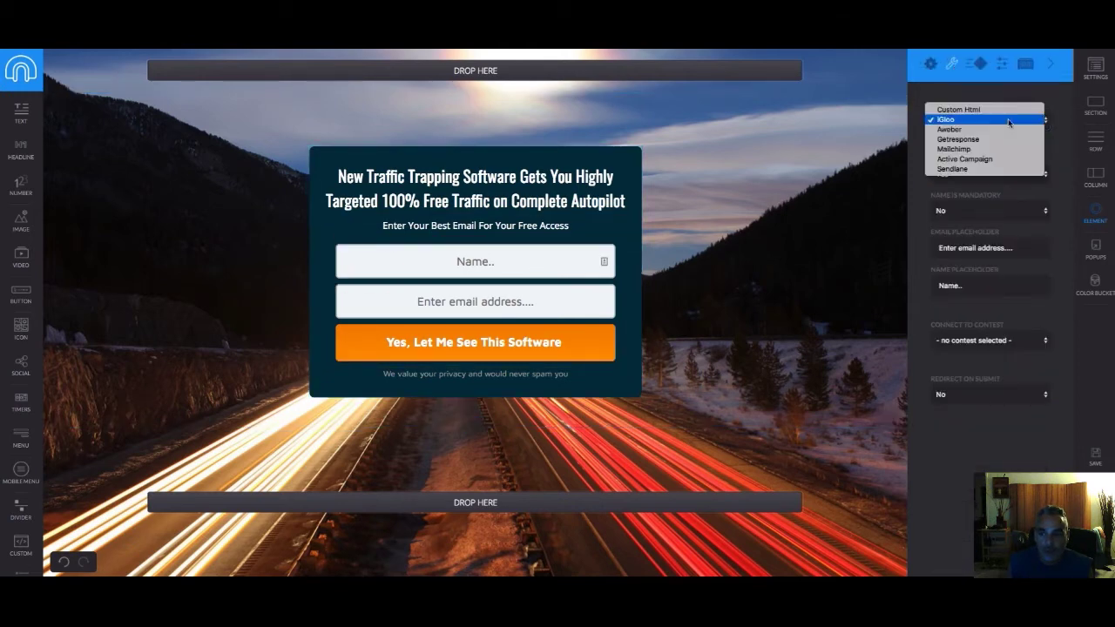
left_click(999, 129)
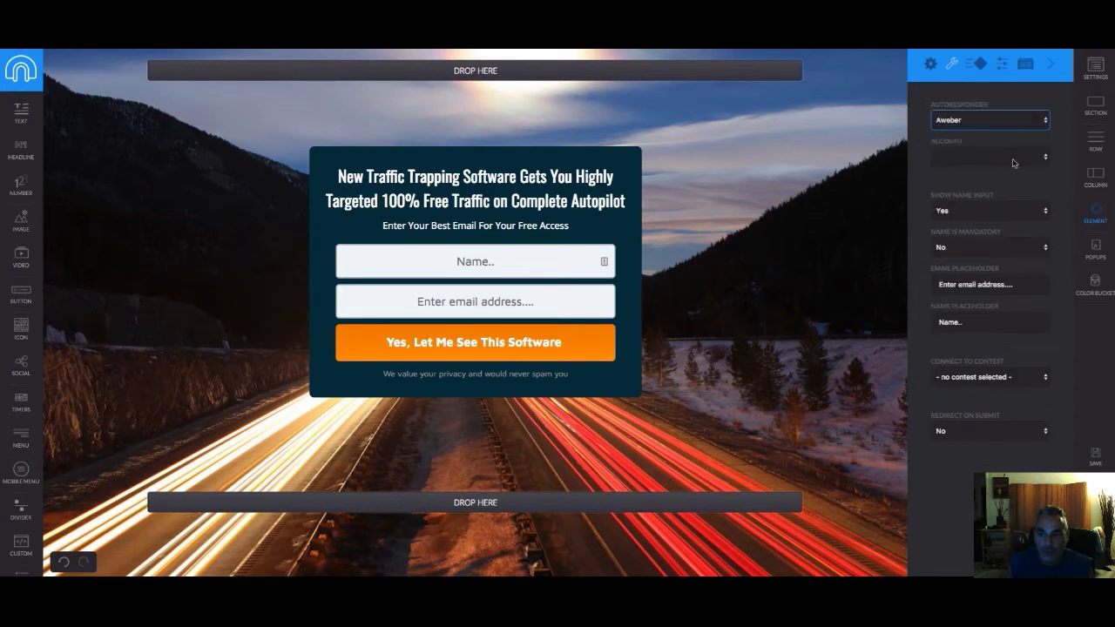
left_click(1014, 160)
left_click(1014, 166)
left_click(1015, 195)
left_click(1017, 196)
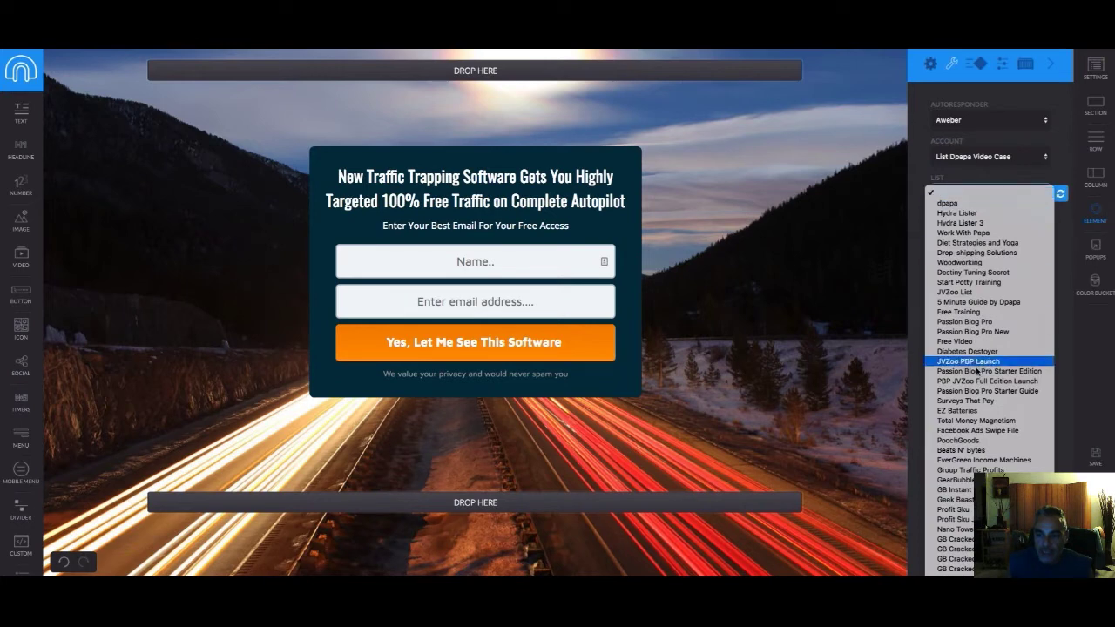
left_click(969, 454)
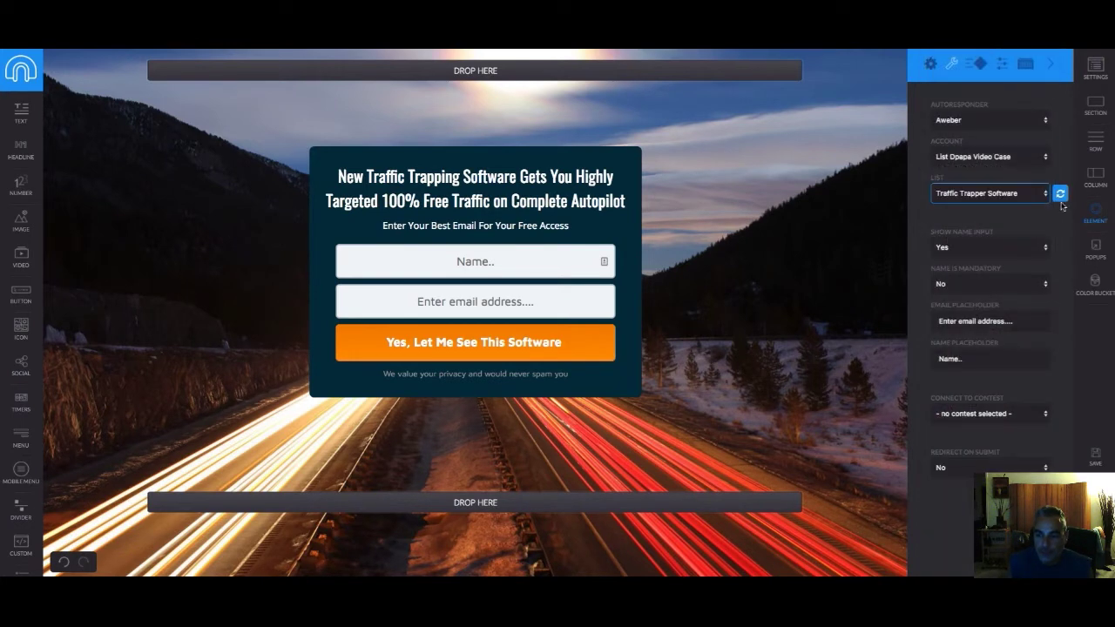
Turn on Redirect on Submit with the sales page URL and save the page
left_click(1000, 468)
left_click(1002, 474)
left_click(950, 504)
type("http://d-pa")
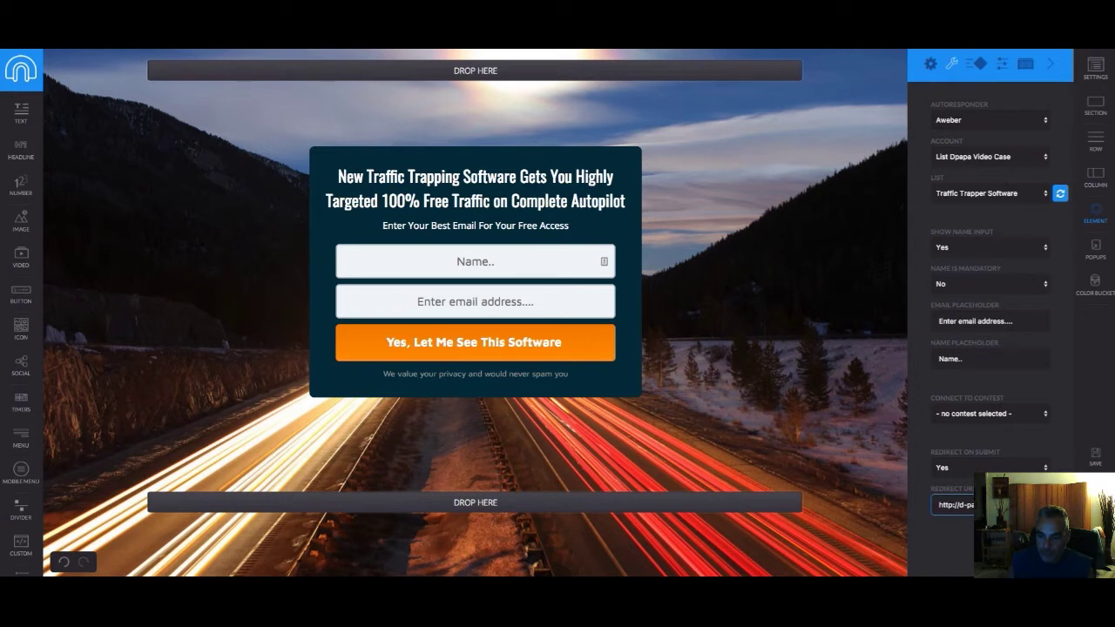
type("p")
key("BackSpace")
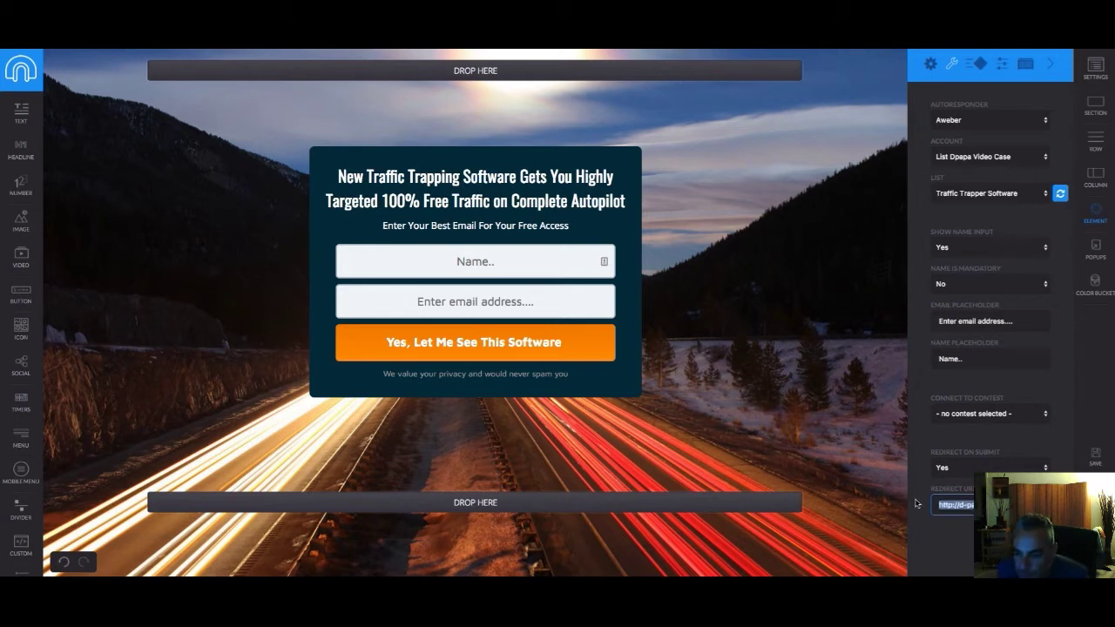
type("s")
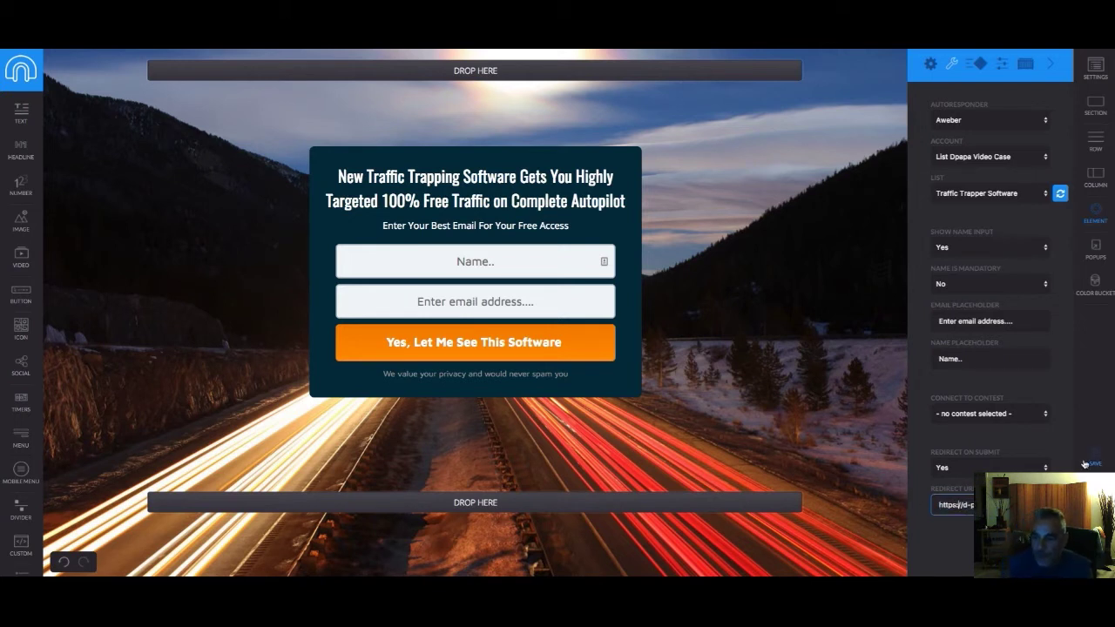
left_click(1095, 460)
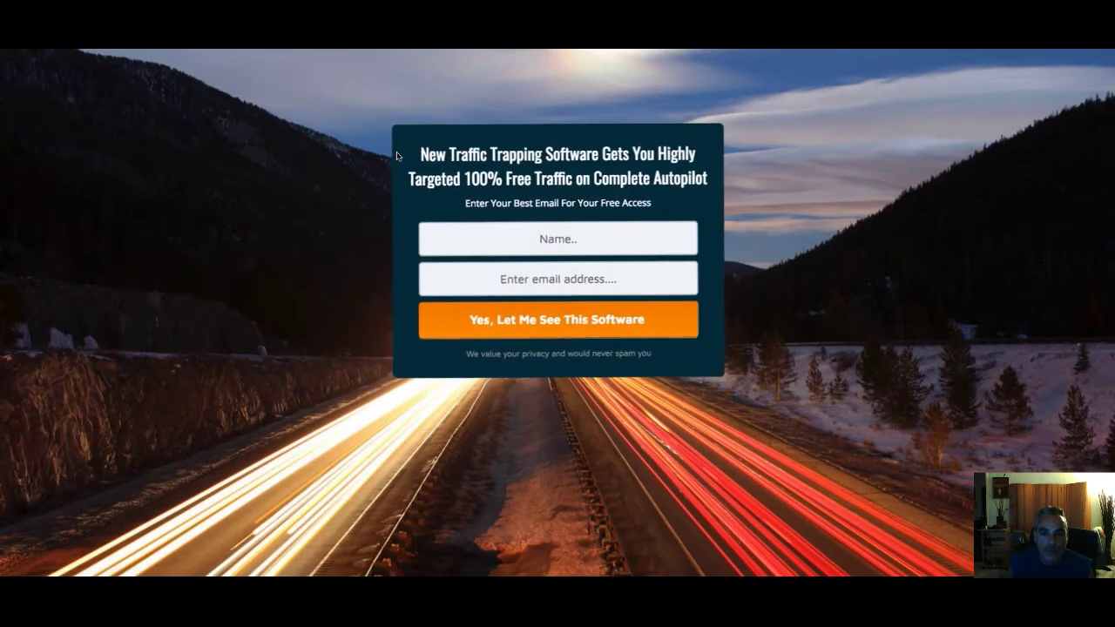
Submit a test sign-up with a name and email, then pause the sales page video
left_click(499, 246)
type("demetris")
key("Tab")
left_click(522, 306)
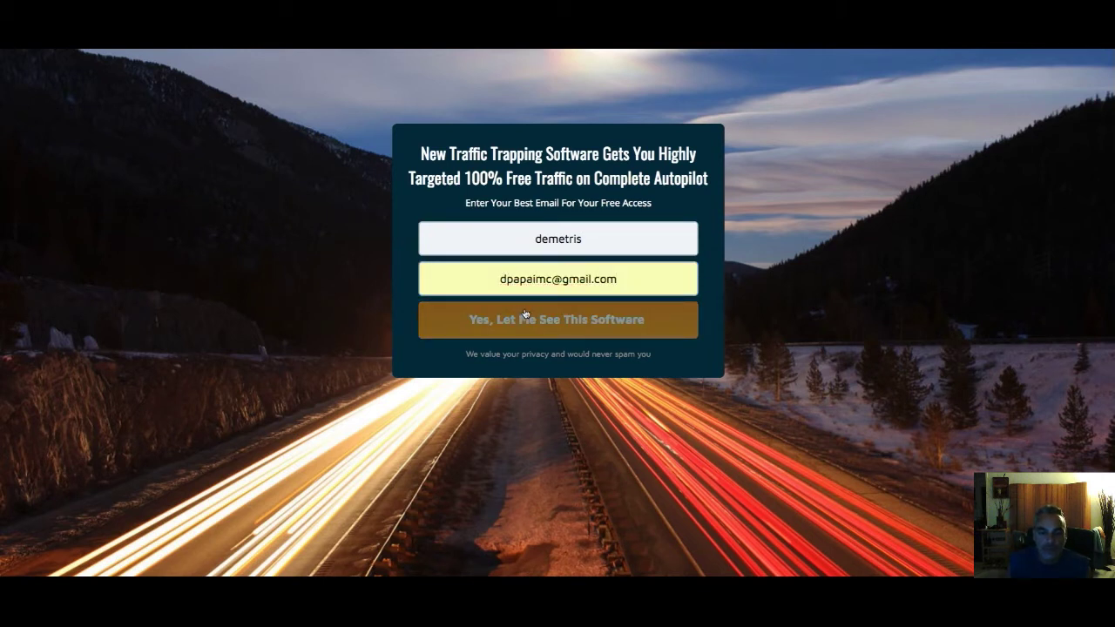
left_click(525, 315)
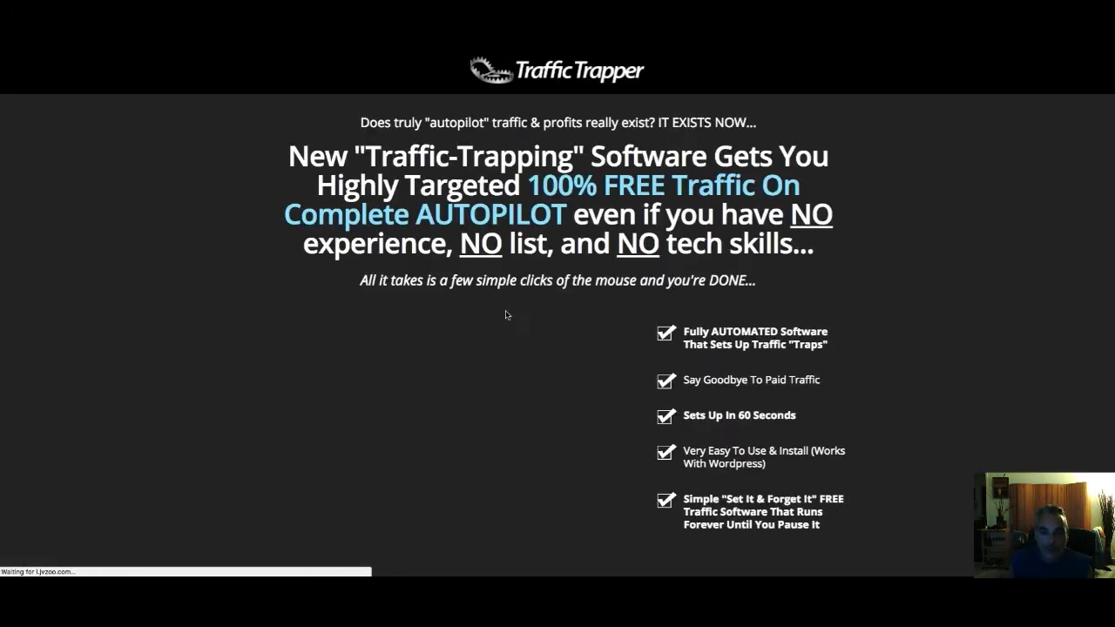
scroll(488, 349, "down", 1)
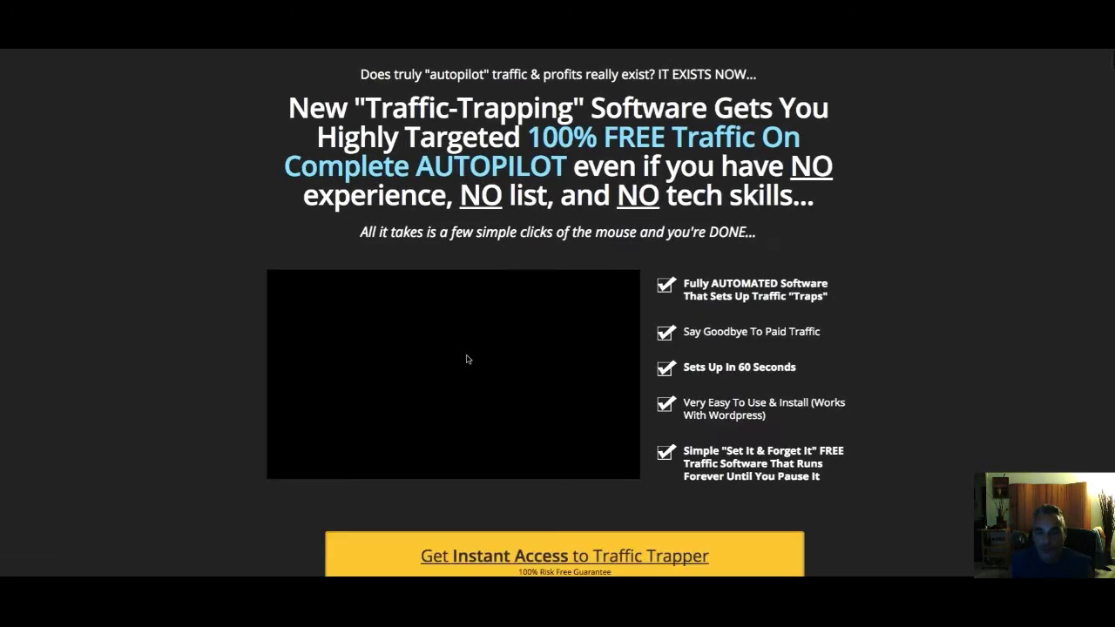
left_click(300, 465)
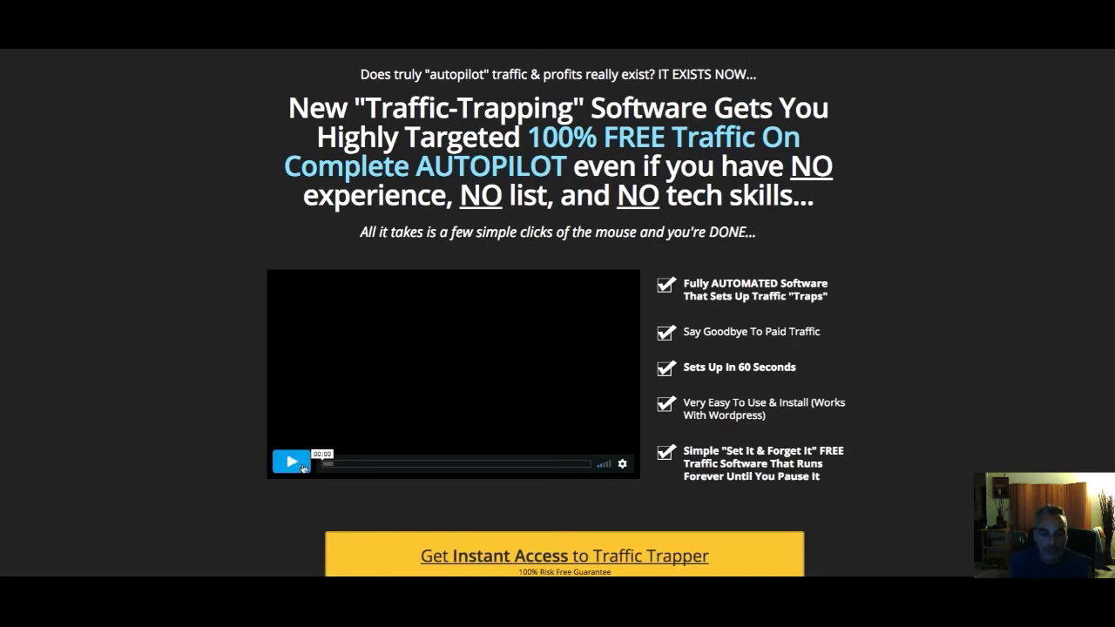
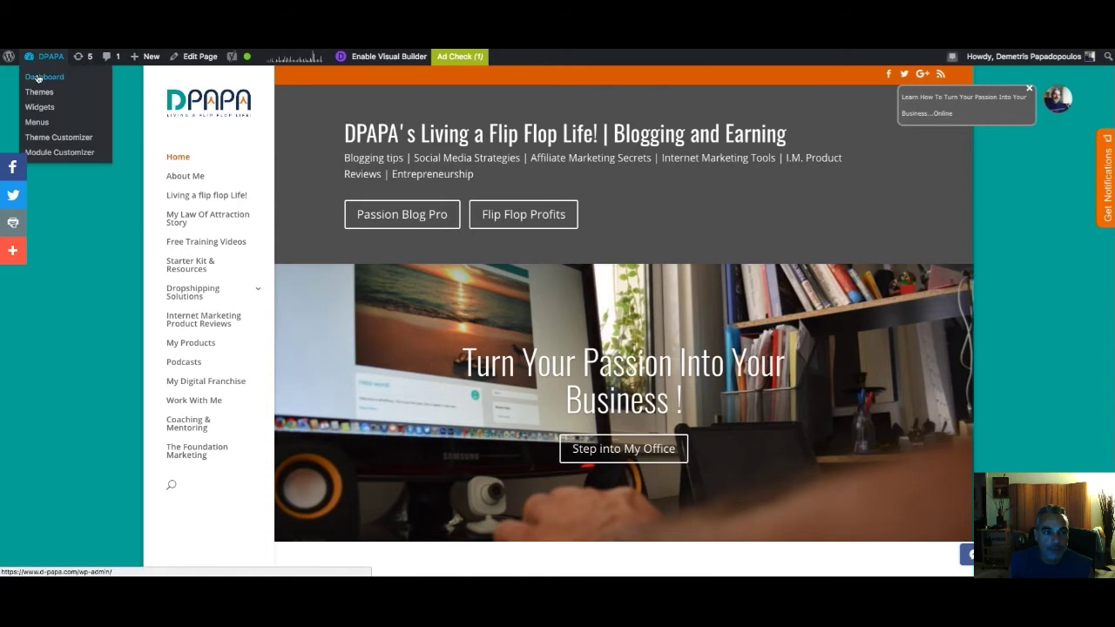
Go from the DPAPA admin bar to the dashboard and open iGloo's Import Page screen
left_click(37, 78)
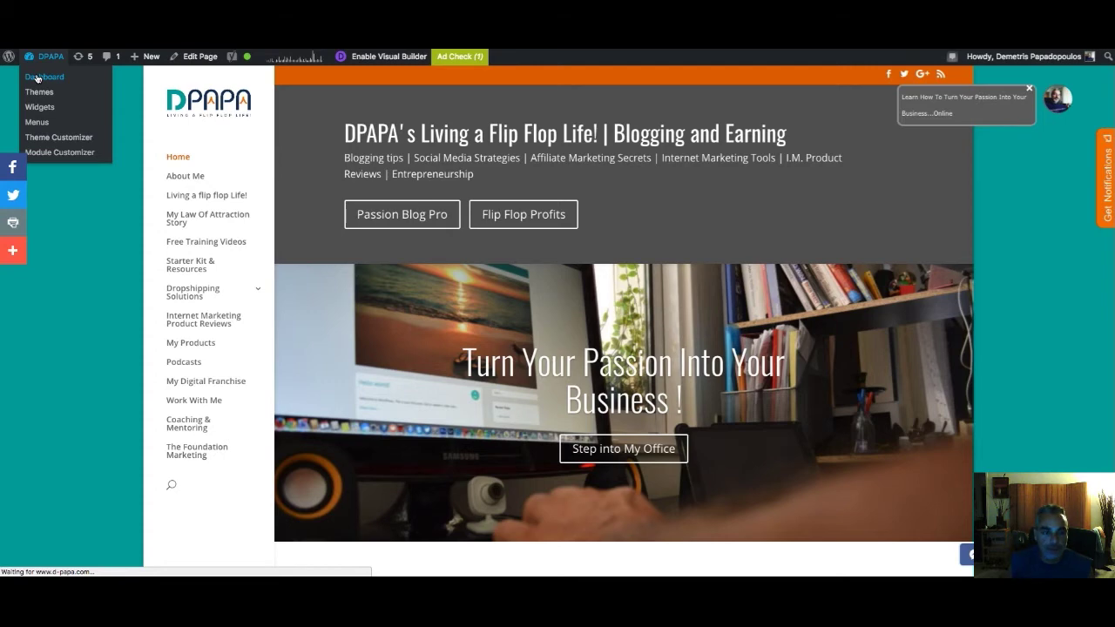
scroll(37, 415, "down", 3)
scroll(38, 415, "down", 3)
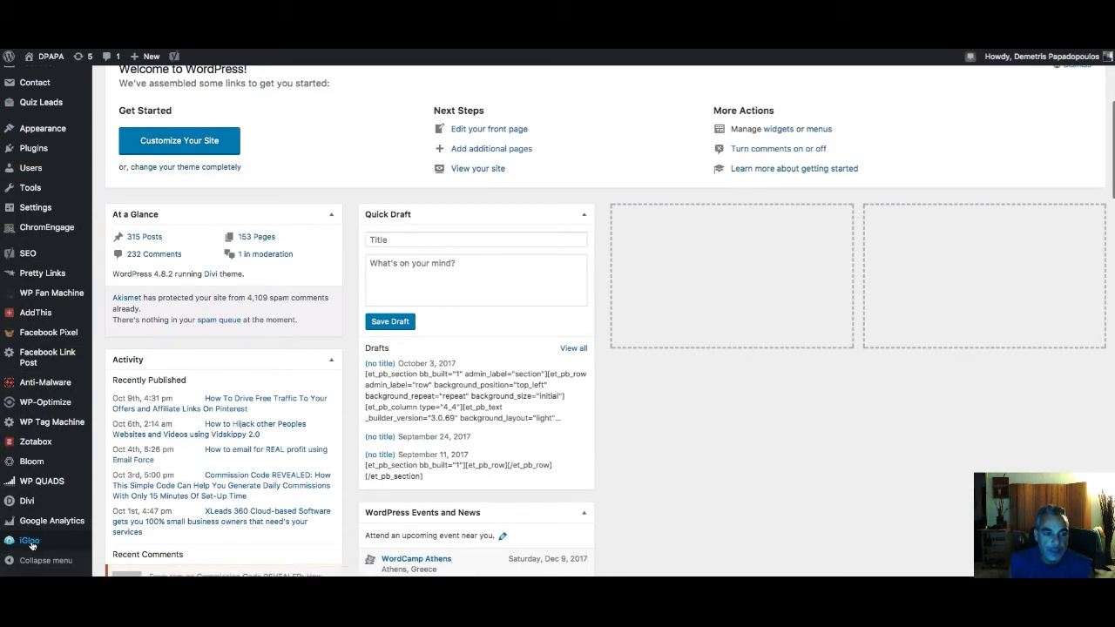
left_click(30, 541)
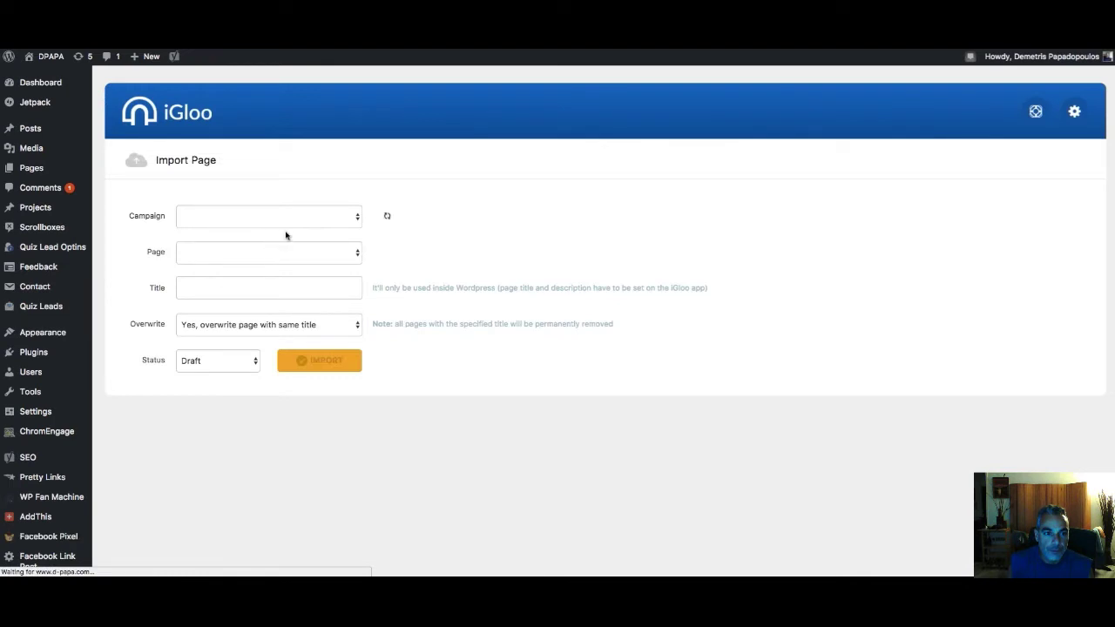
left_click(293, 220)
Choose Traffic Trapper as the campaign and check its page list, which is still empty
left_click(296, 223)
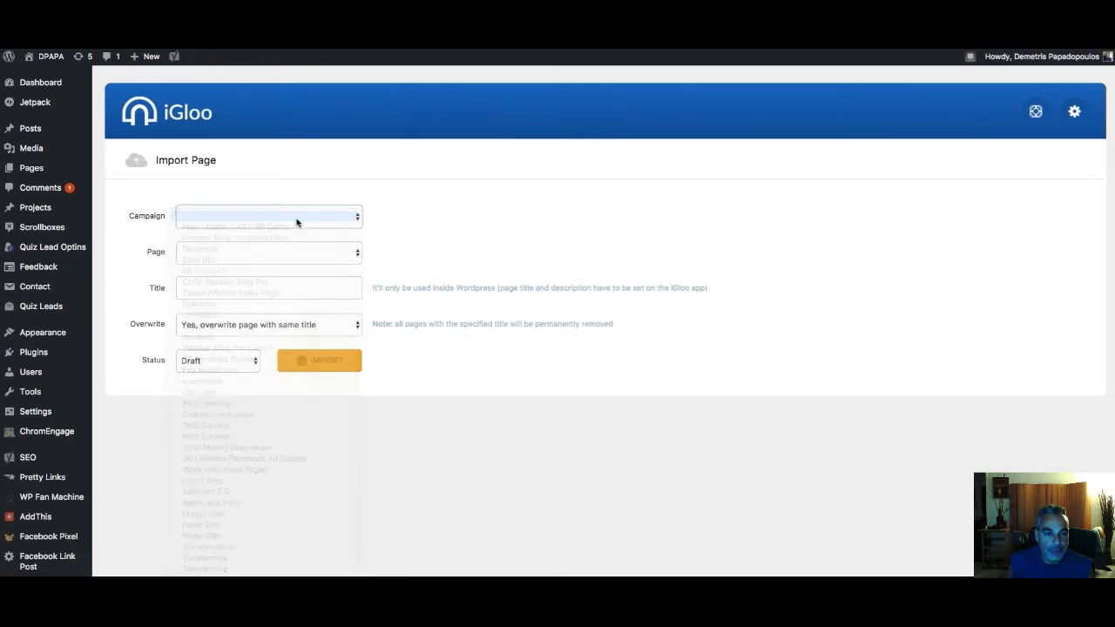
left_click(297, 219)
scroll(277, 371, "down", 5)
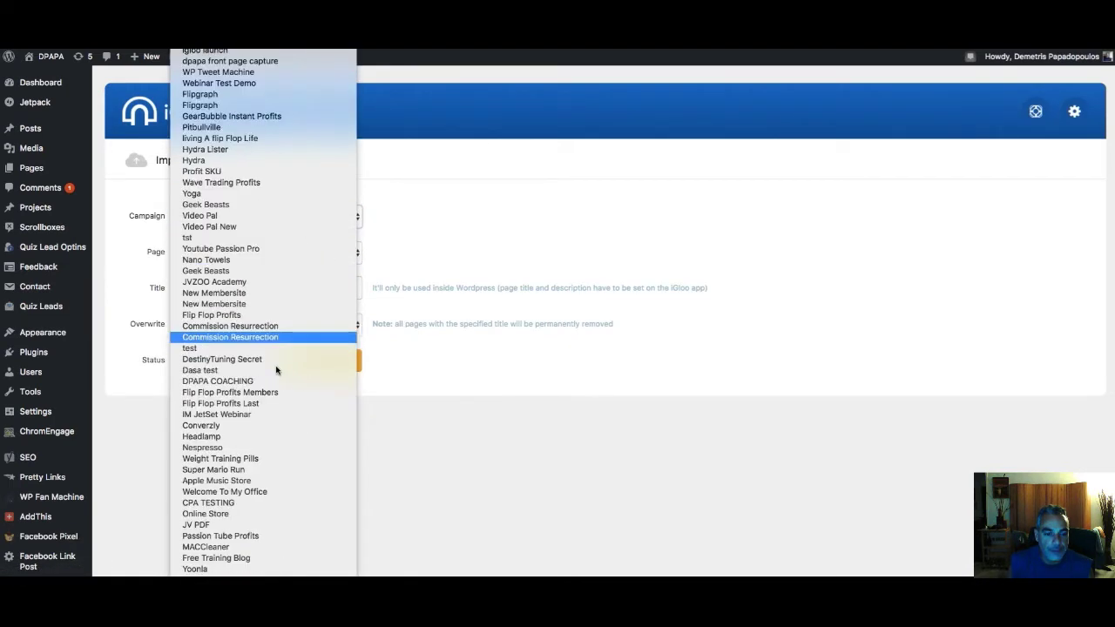
left_click(277, 492)
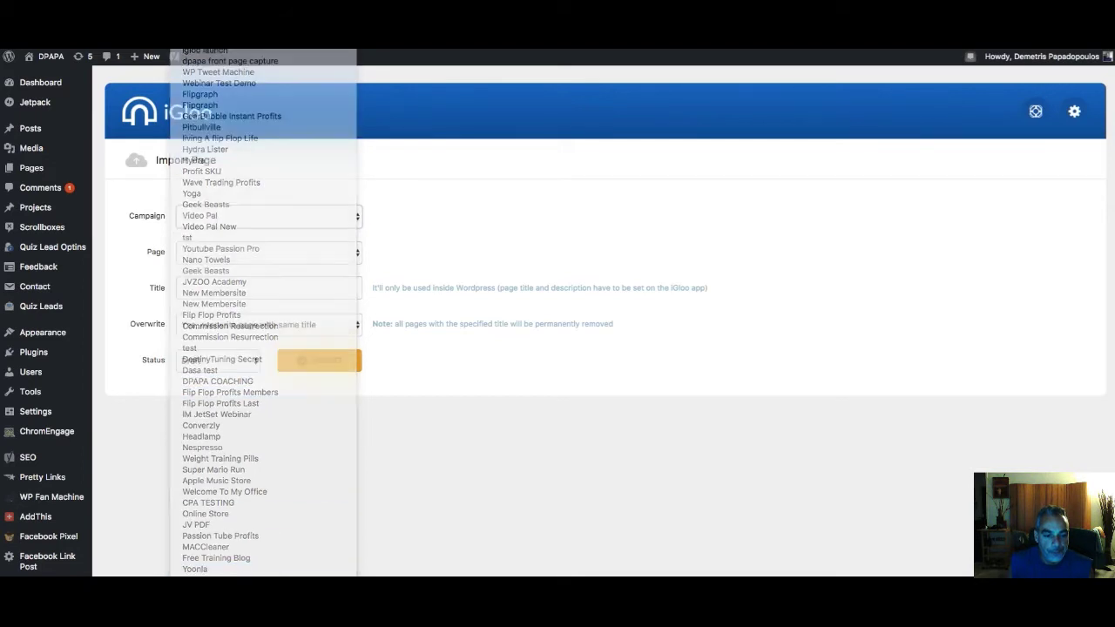
left_click(323, 250)
left_click(323, 249)
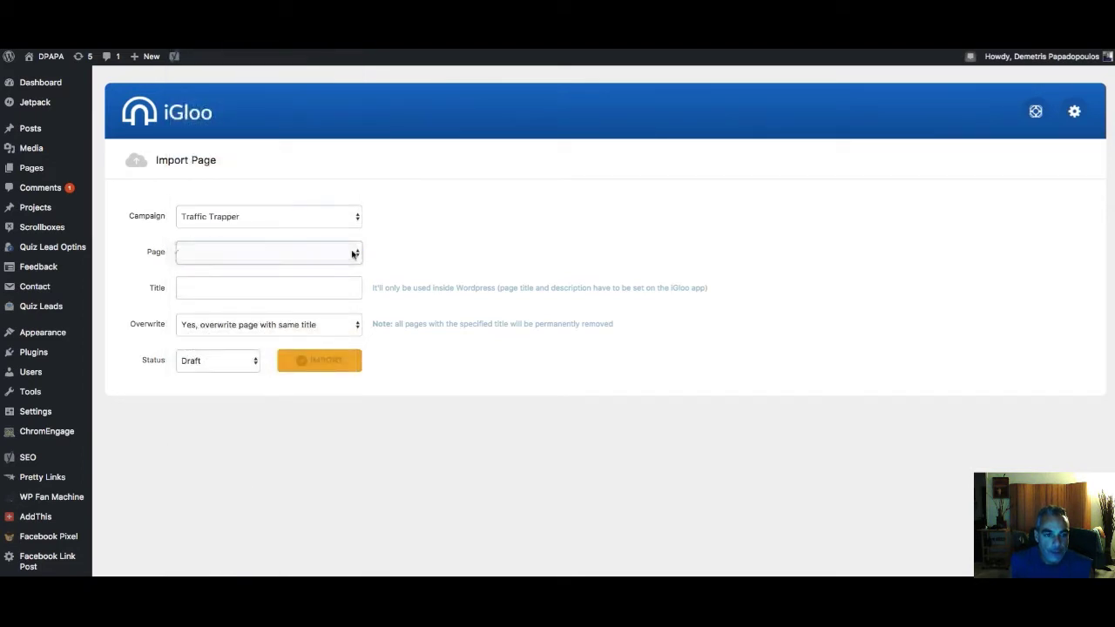
left_click(353, 253)
left_click(357, 252)
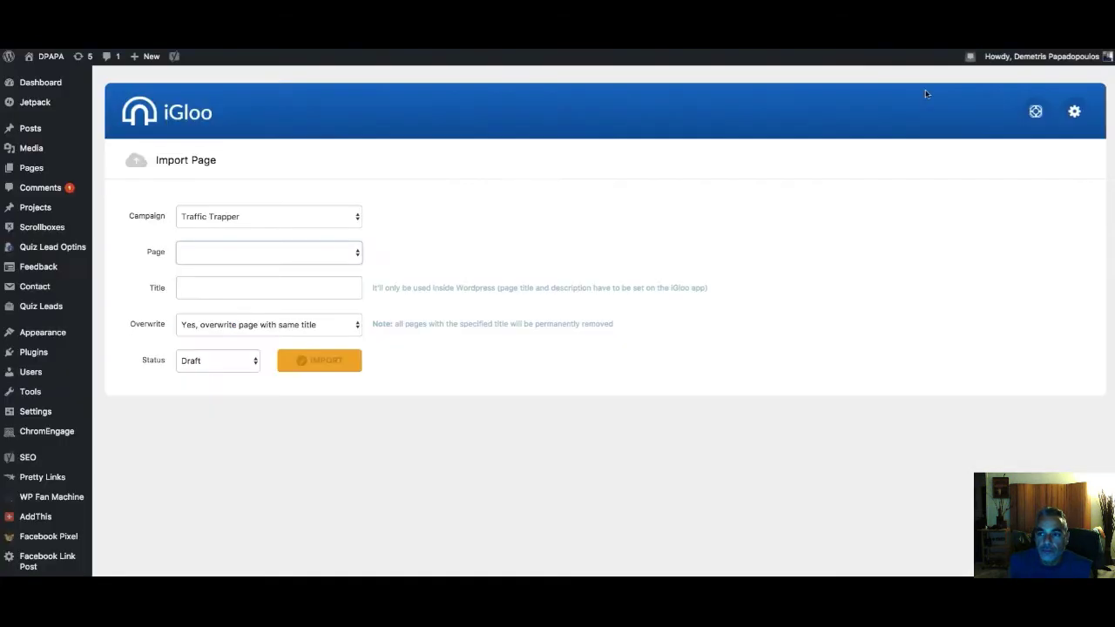
Recheck the page list, then reselect Traffic Trapper in the campaign list
left_click(265, 252)
left_click(305, 221)
left_click(301, 219)
left_click(300, 206)
left_click(295, 223)
left_click(290, 229)
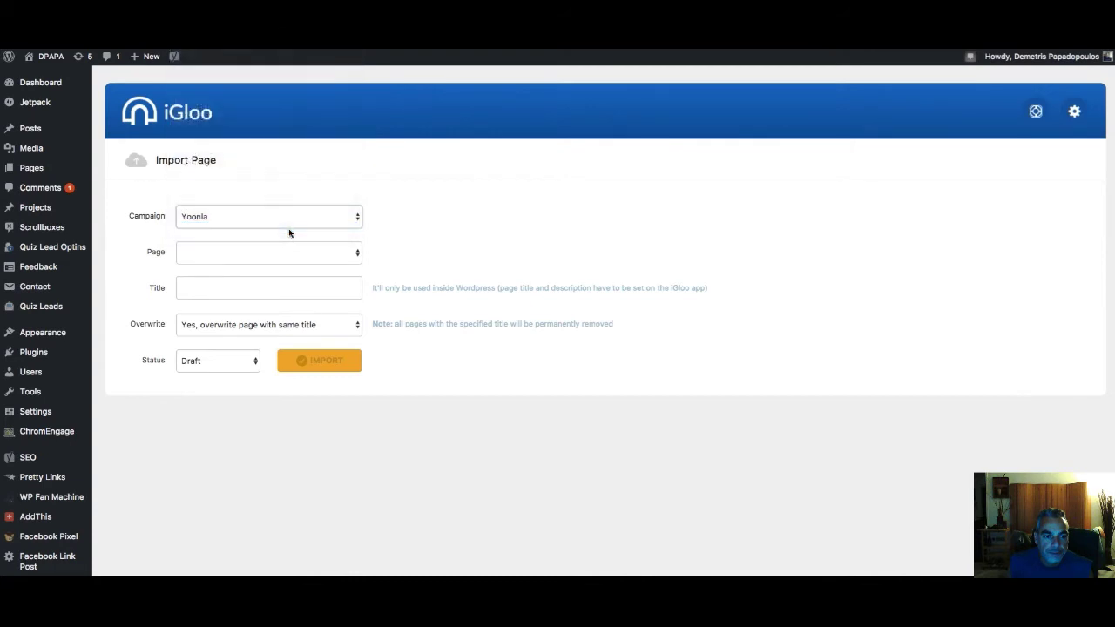
Recheck the Traffic Trapper page list and browse the campaign list without changing the campaign
left_click(355, 251)
left_click(356, 251)
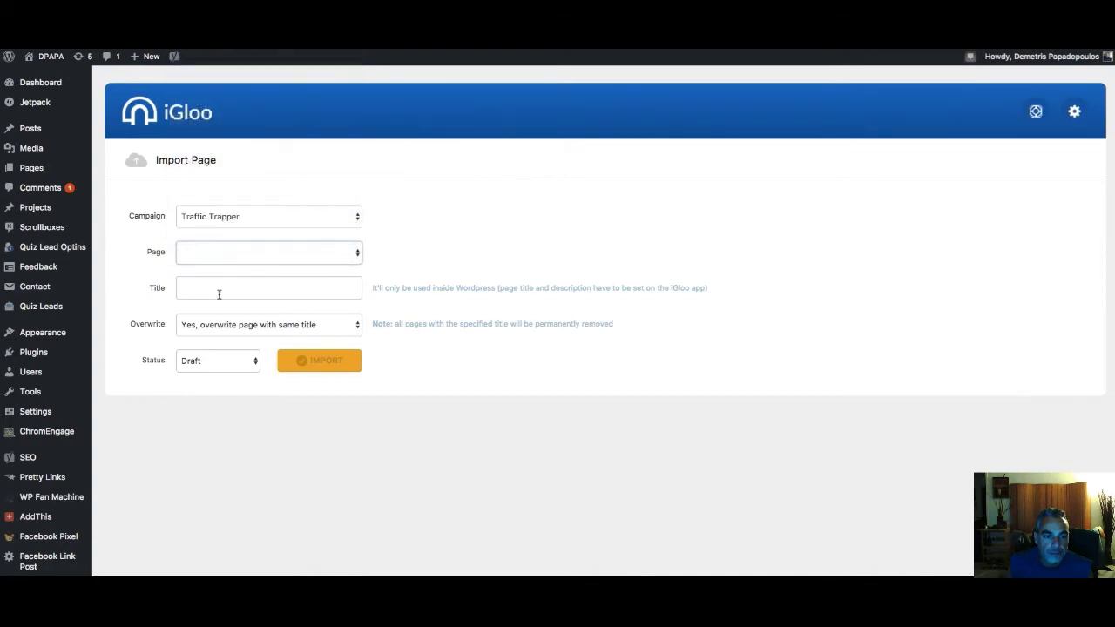
scroll(52, 378, "down", 3)
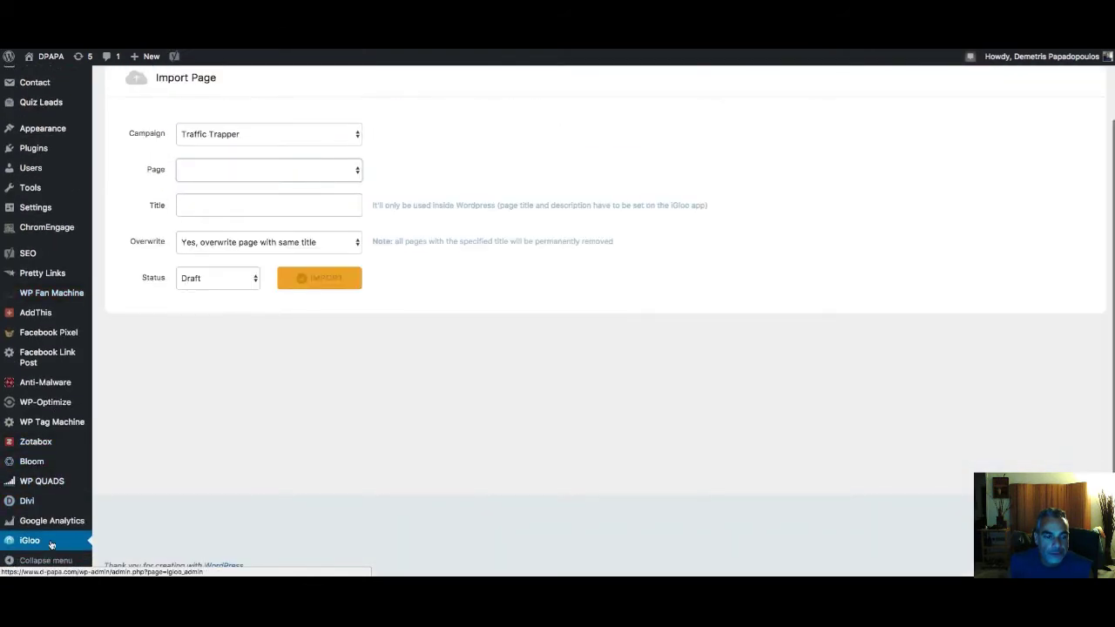
scroll(162, 453, "up", 3)
left_click(297, 225)
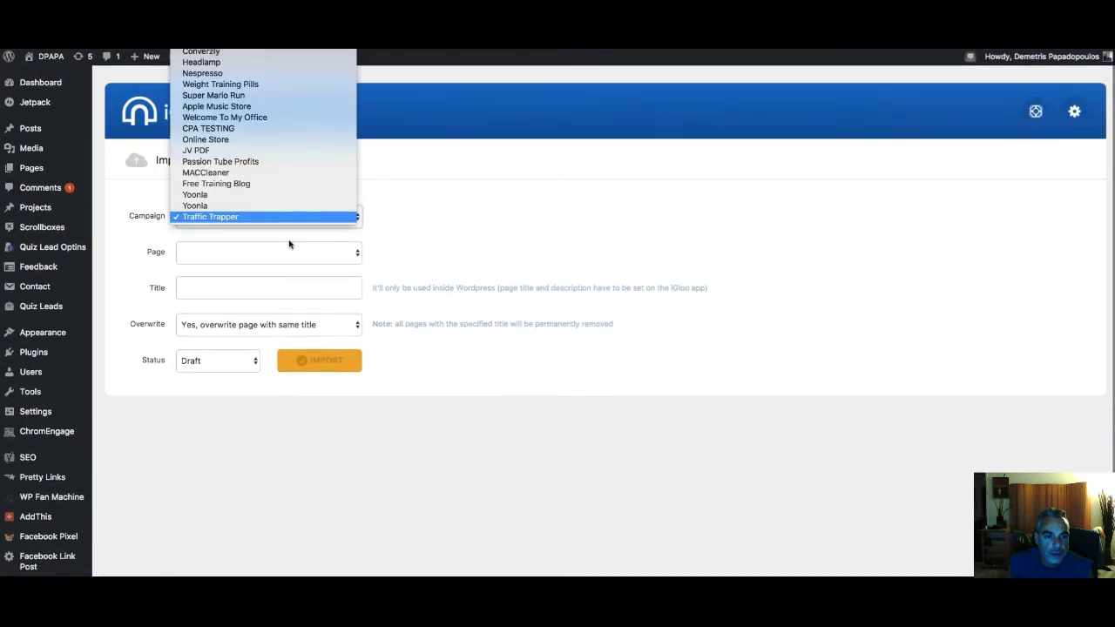
scroll(262, 118, "up", 5)
scroll(230, 113, "up", 3)
left_click(230, 113)
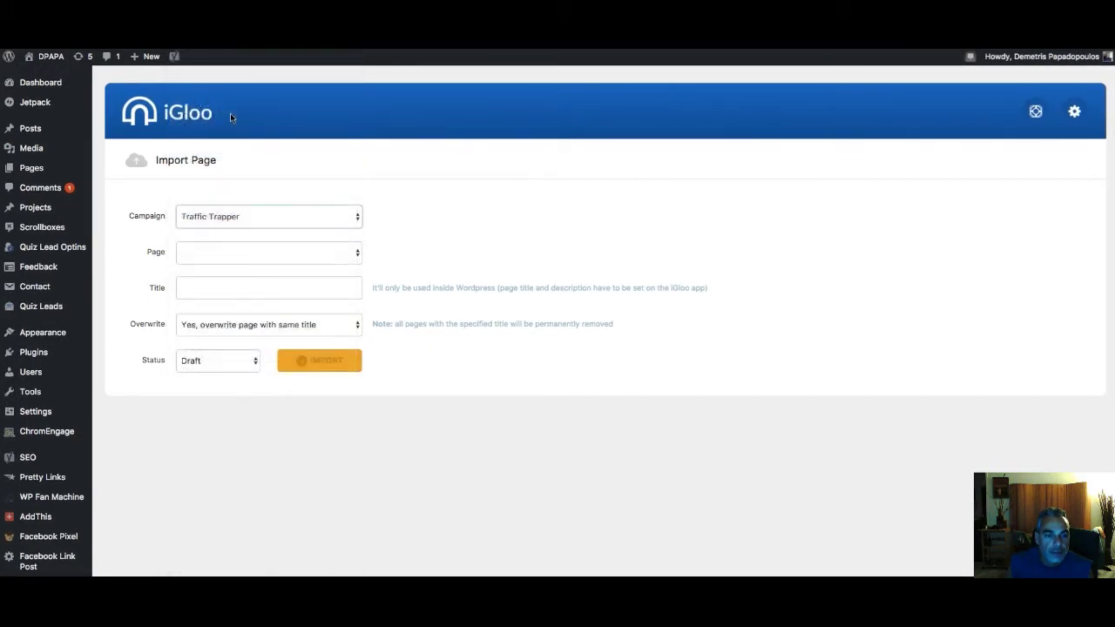
left_click(299, 217)
scroll(282, 407, "down", 5)
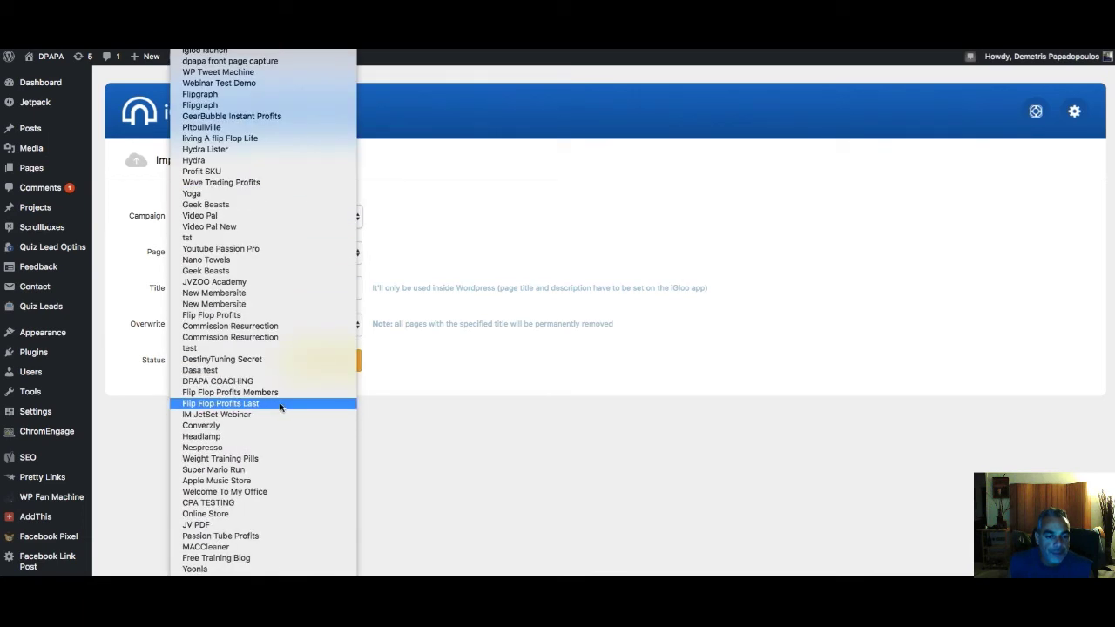
key("Escape")
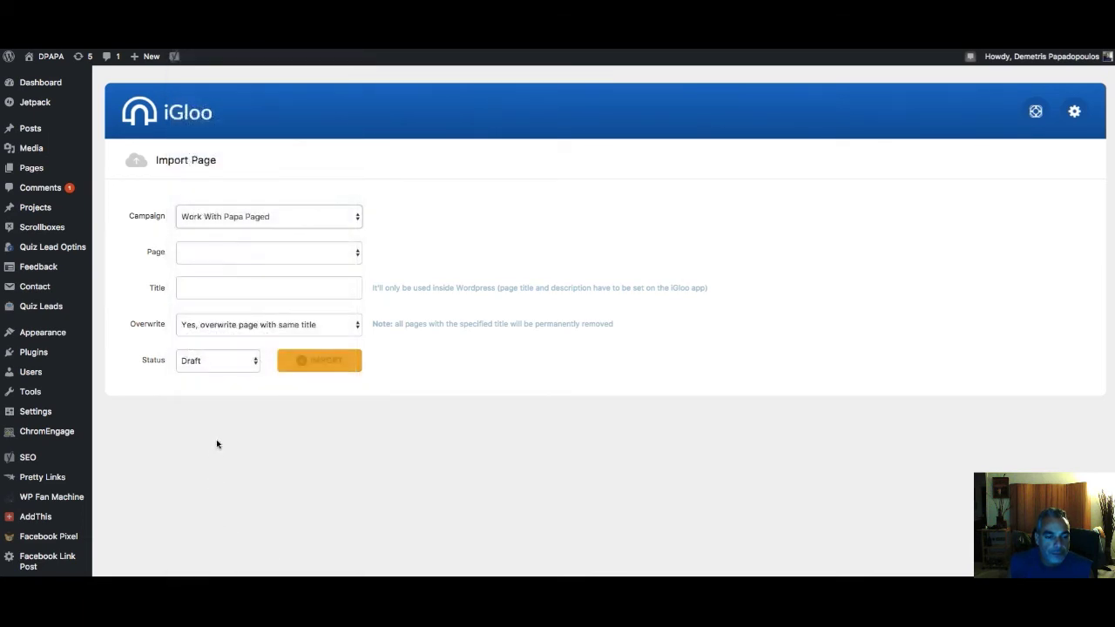
Check the status choices, keeping Draft, and reopen the still-empty page list
left_click(245, 364)
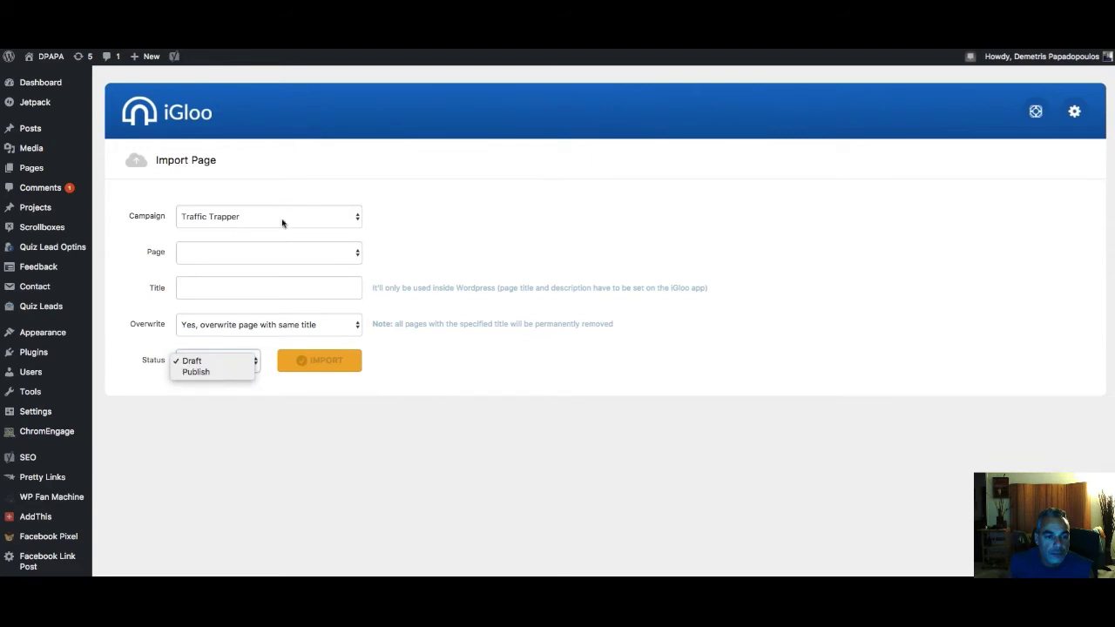
left_click(301, 259)
left_click(302, 259)
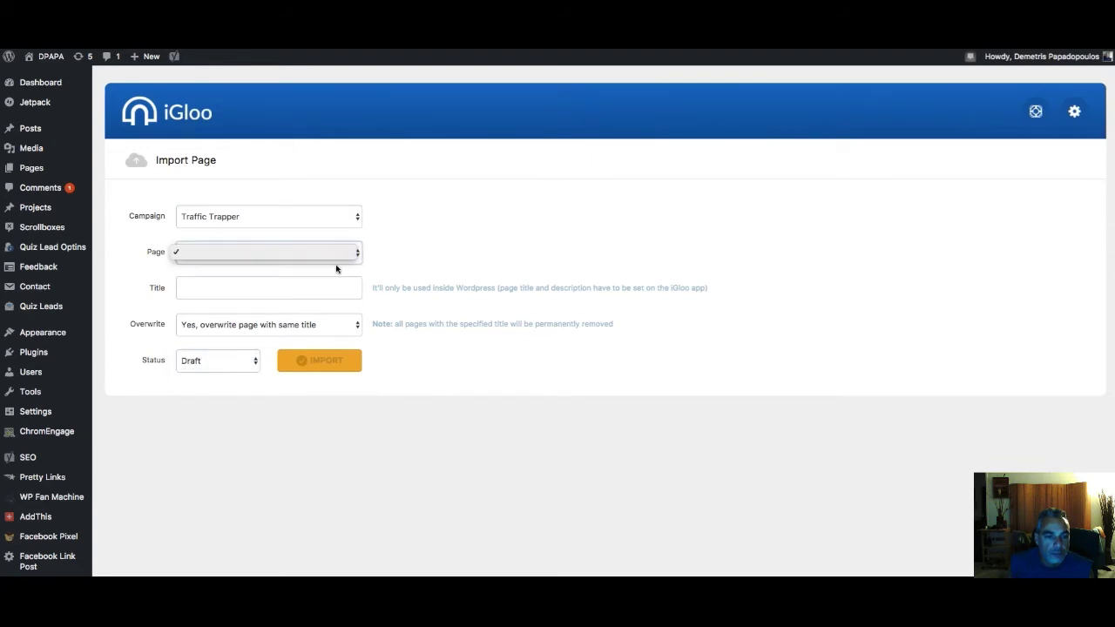
key("Escape")
scroll(52, 349, "down", 5)
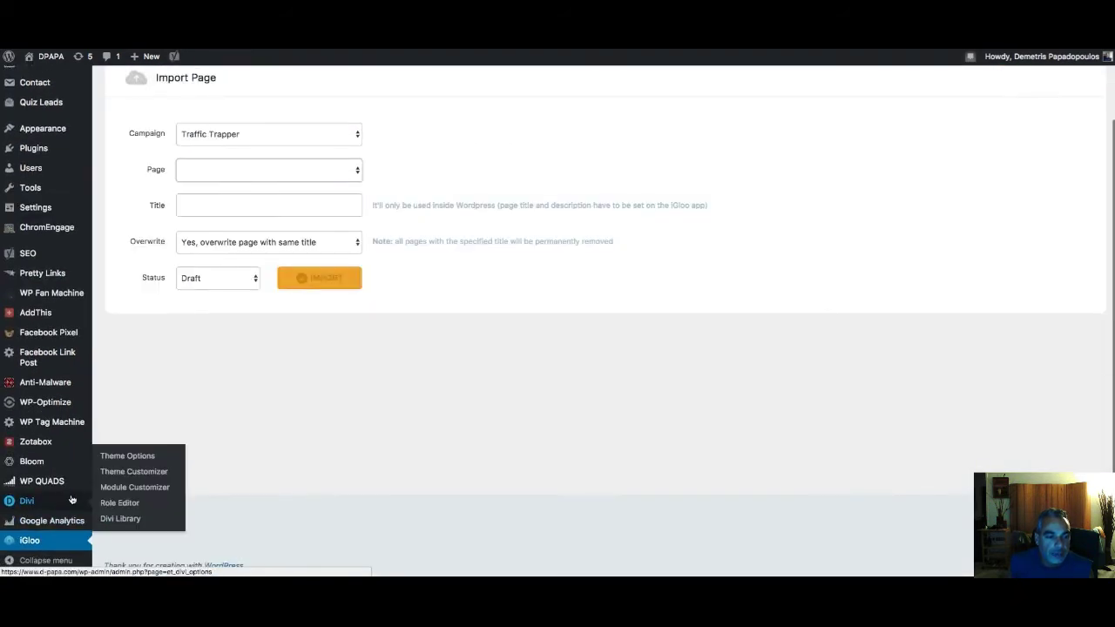
scroll(548, 240, "up", 1)
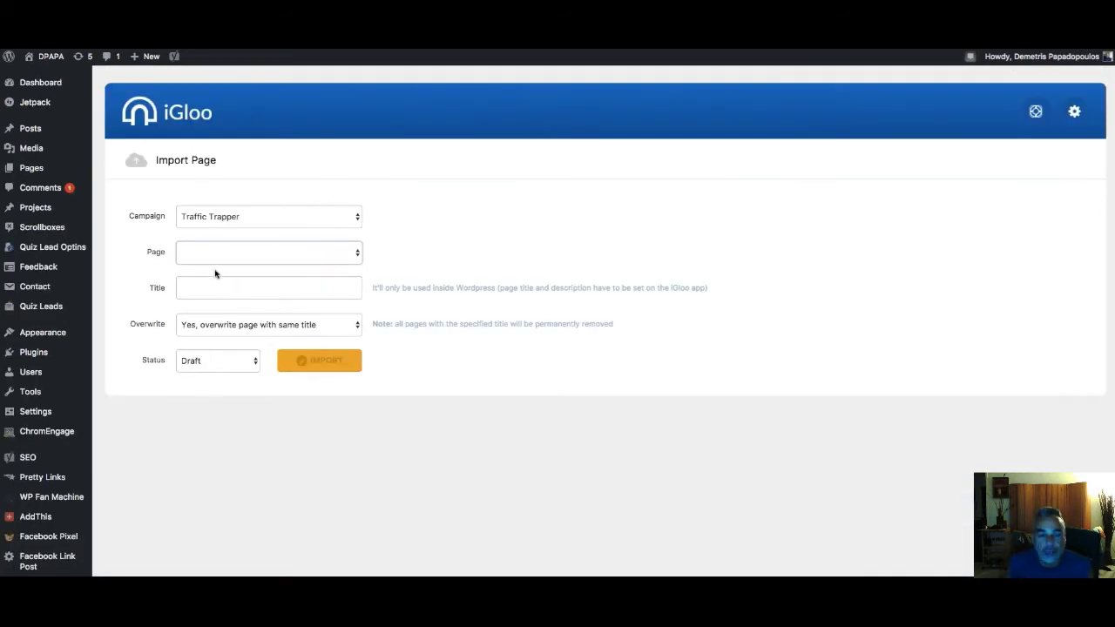
Import Traffic Trapper Optin as a published page titled Traffic Trapper Optin, then go to d-papa.com/traffictrapper
left_click(299, 253)
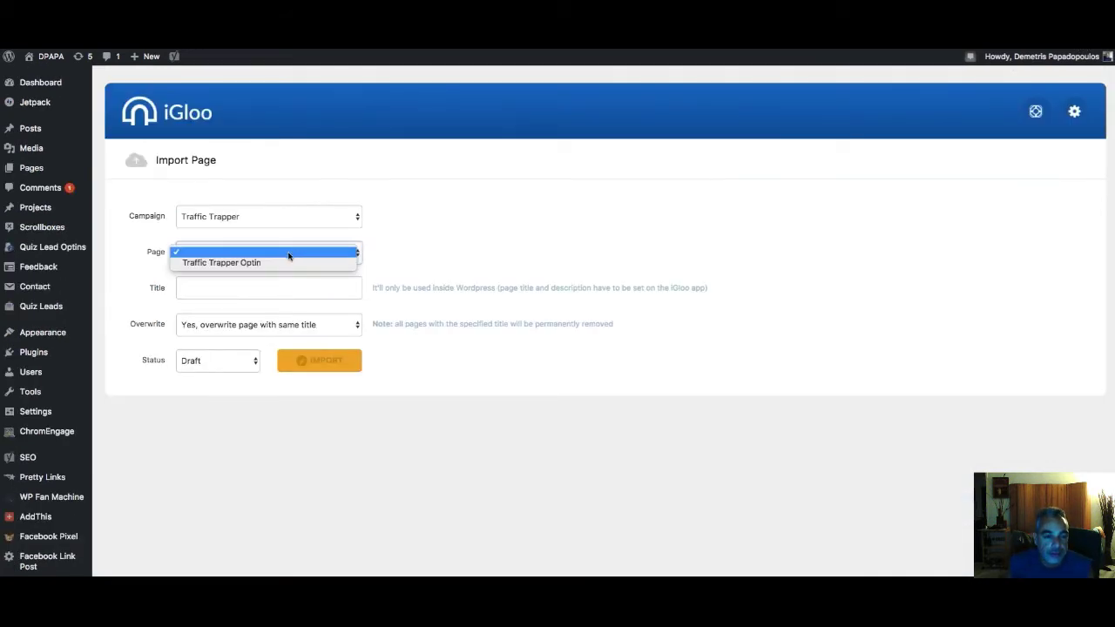
left_click(279, 263)
left_click(301, 287)
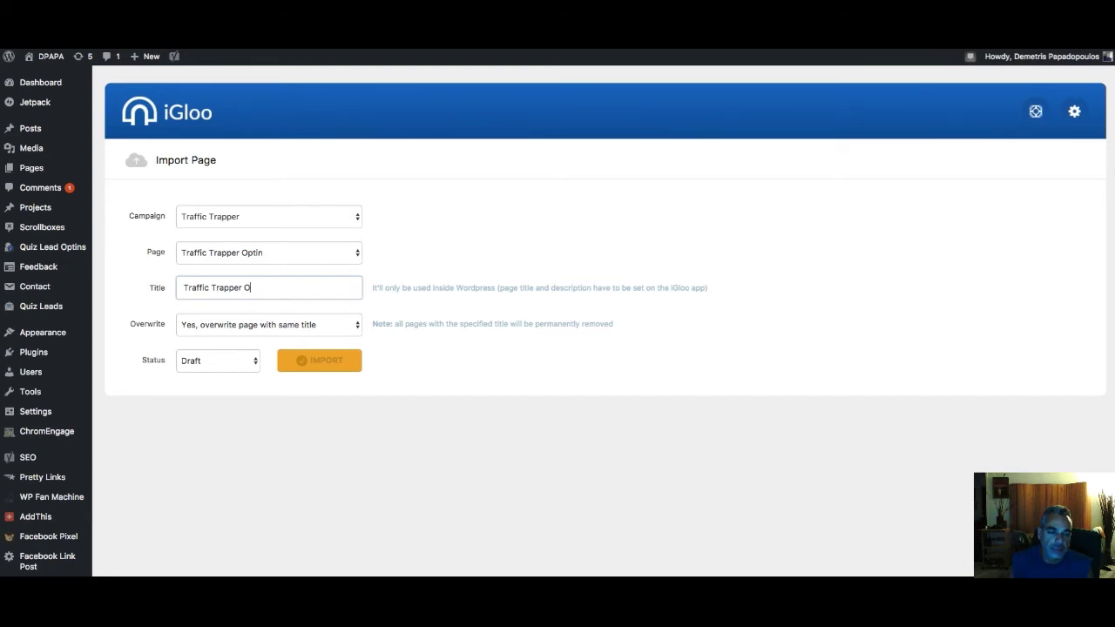
left_click(228, 364)
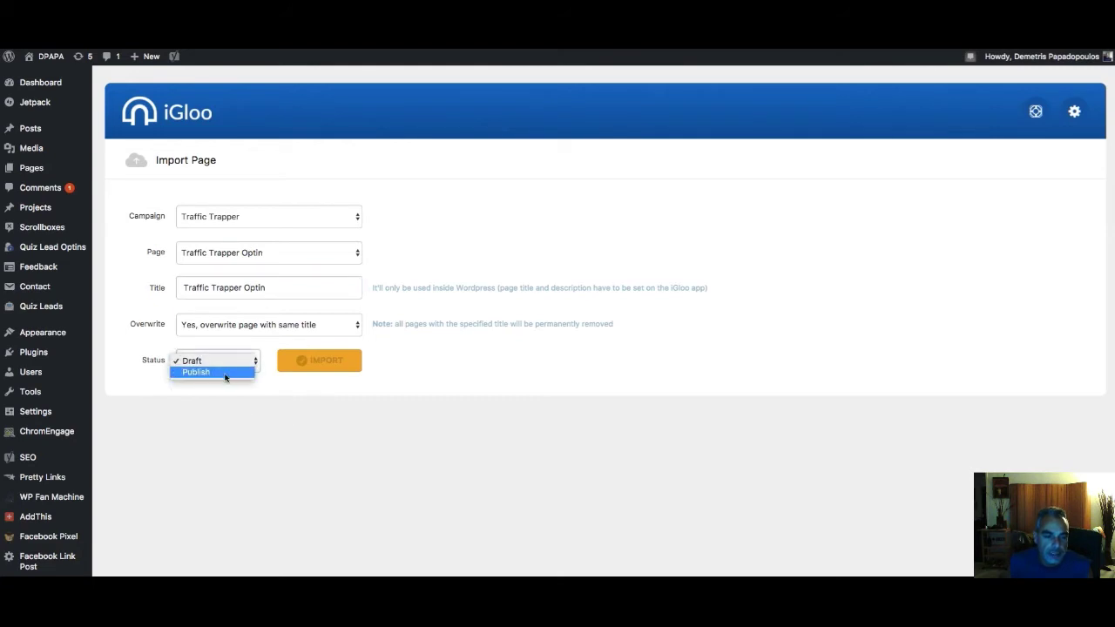
key("Down")
left_click(321, 363)
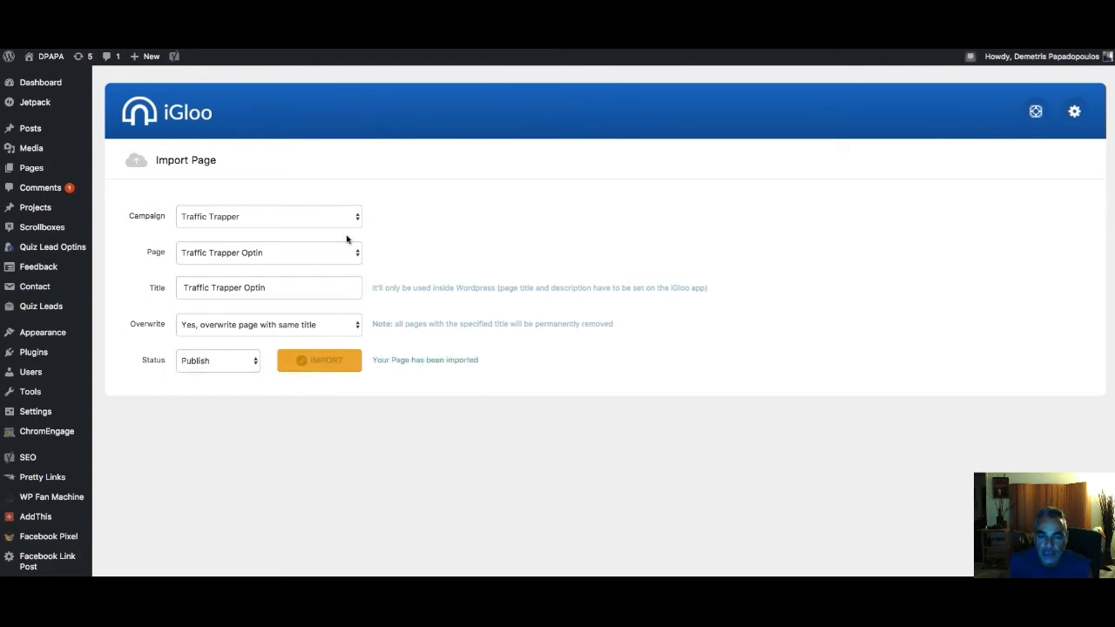
type("http")
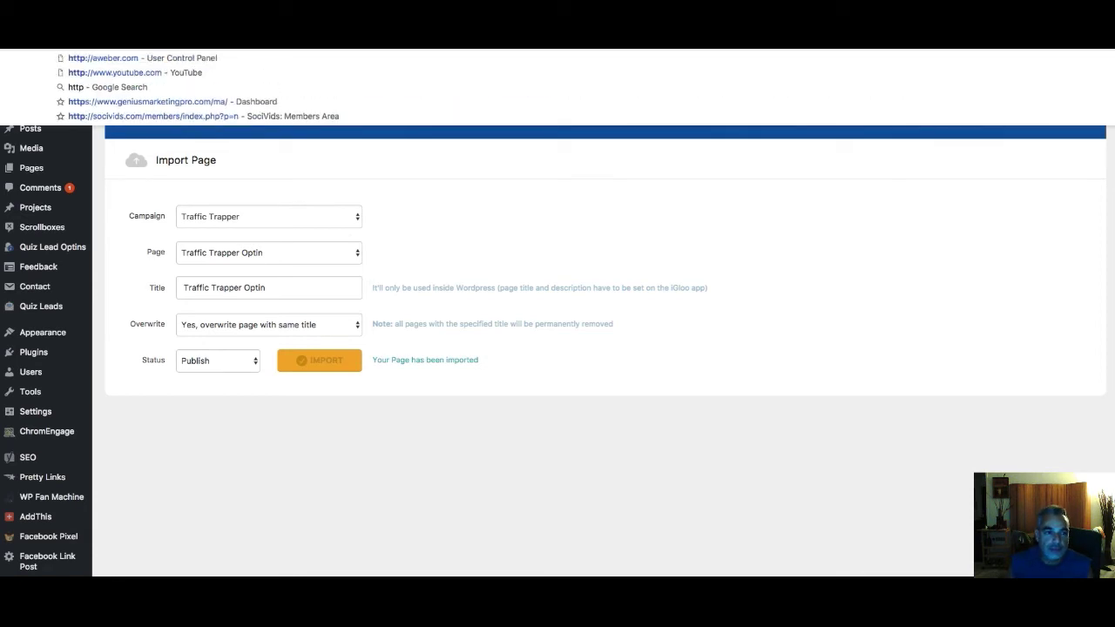
type("s://d-papa.com/")
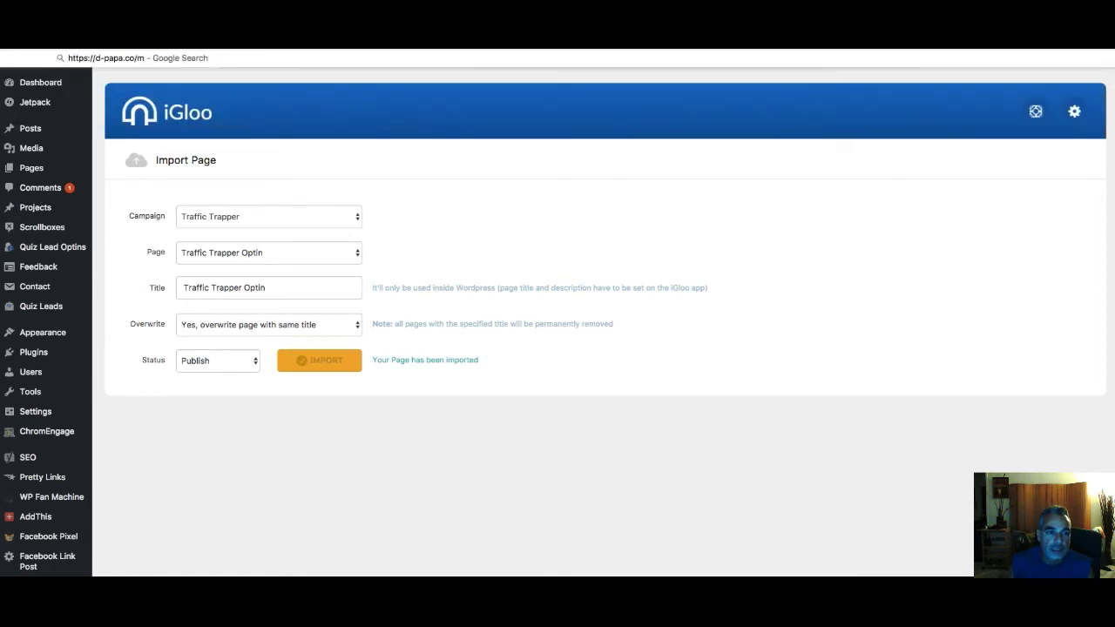
type("traffictrapperoopt")
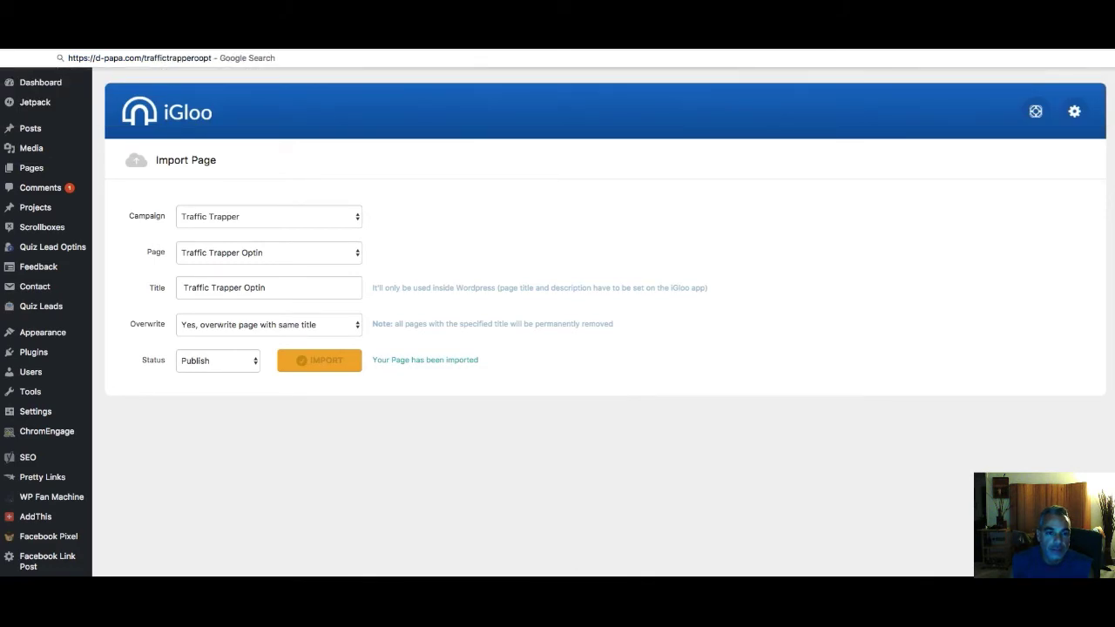
key("Return")
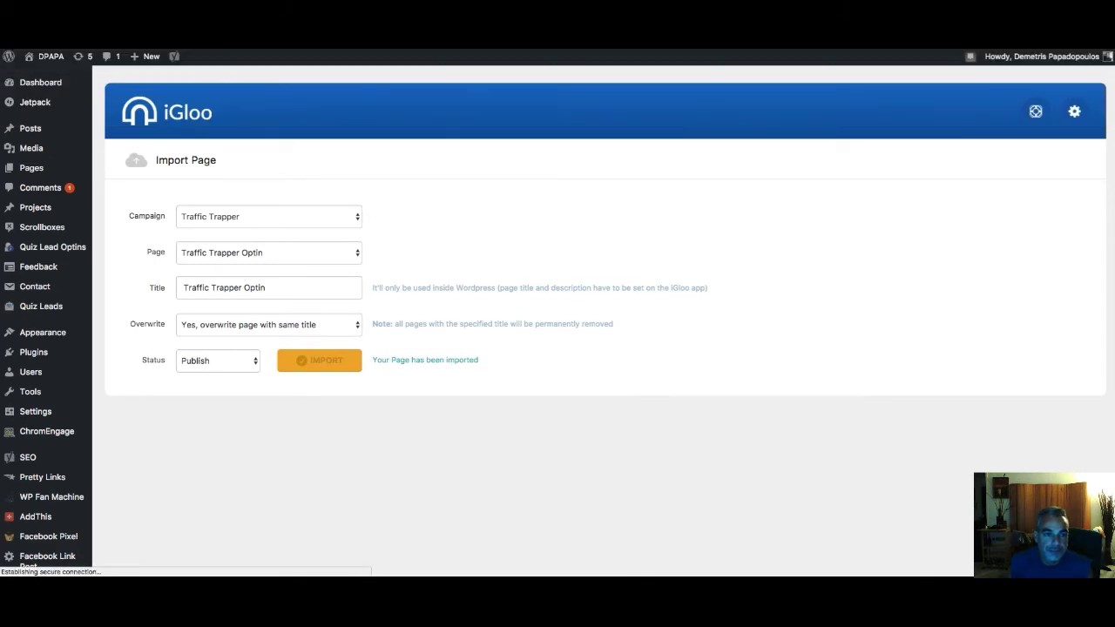
right_click(214, 26)
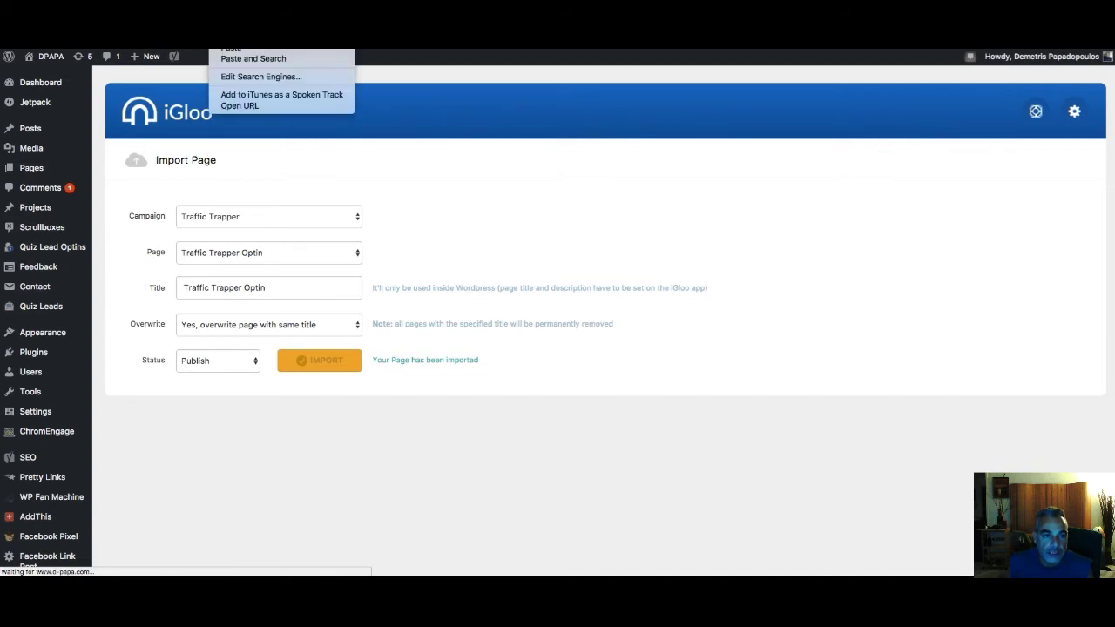
key("Escape")
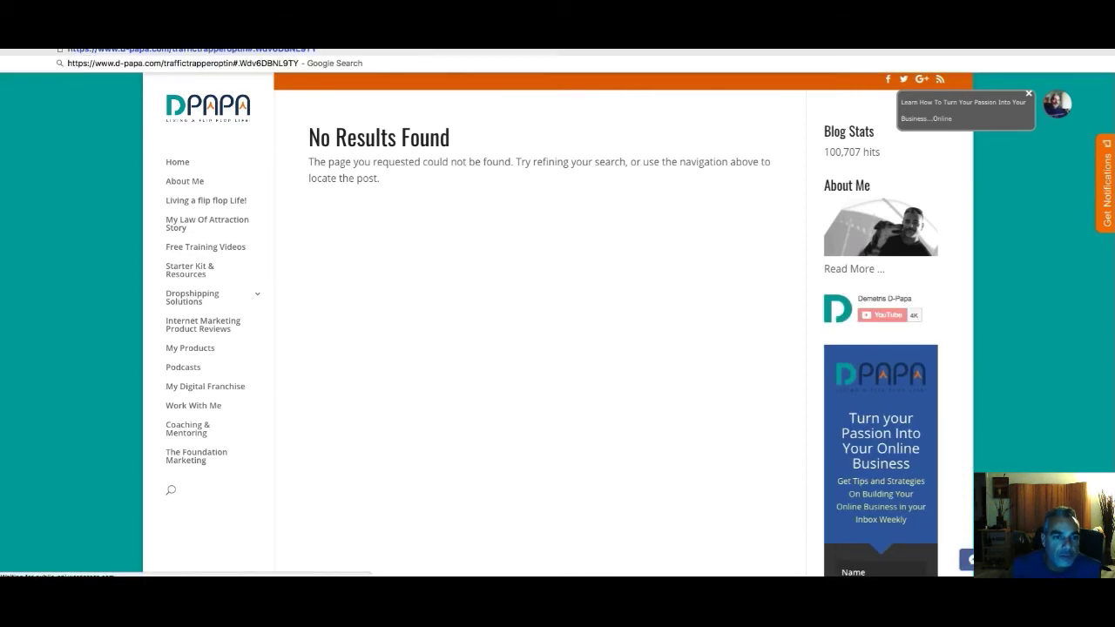
mouse_move(277, 61)
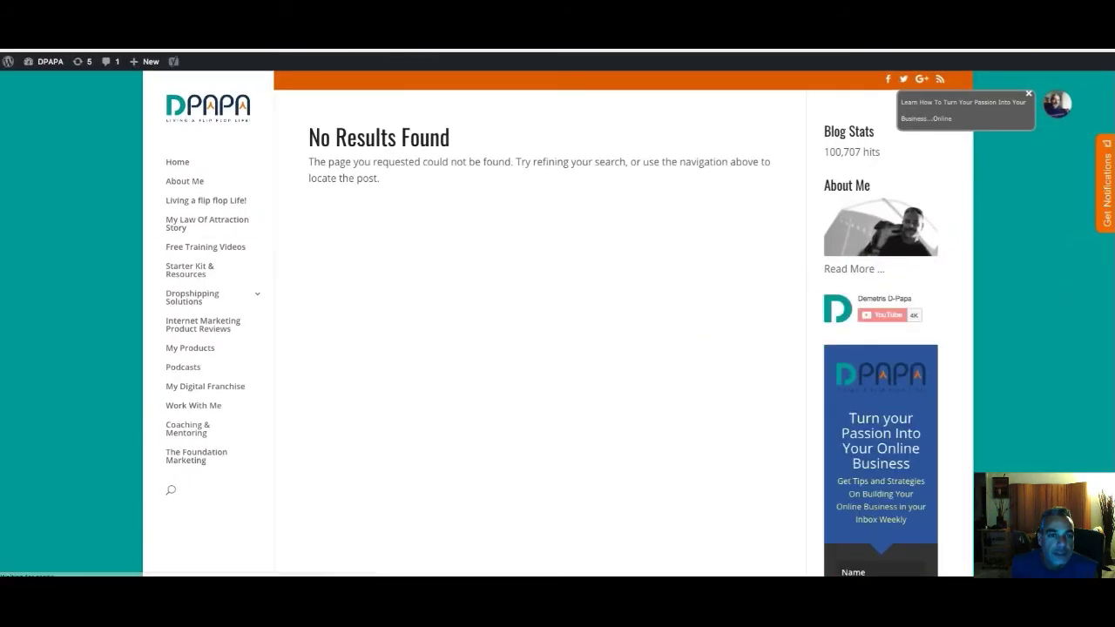
type("https://www.d-papa.com/traffictrapperoptin")
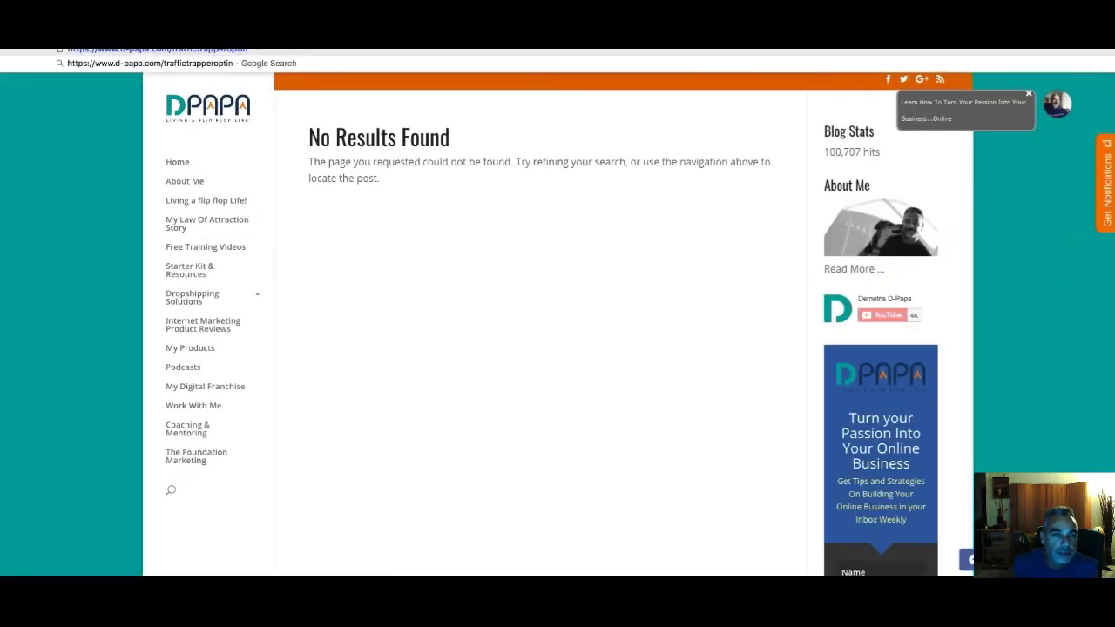
key("Return")
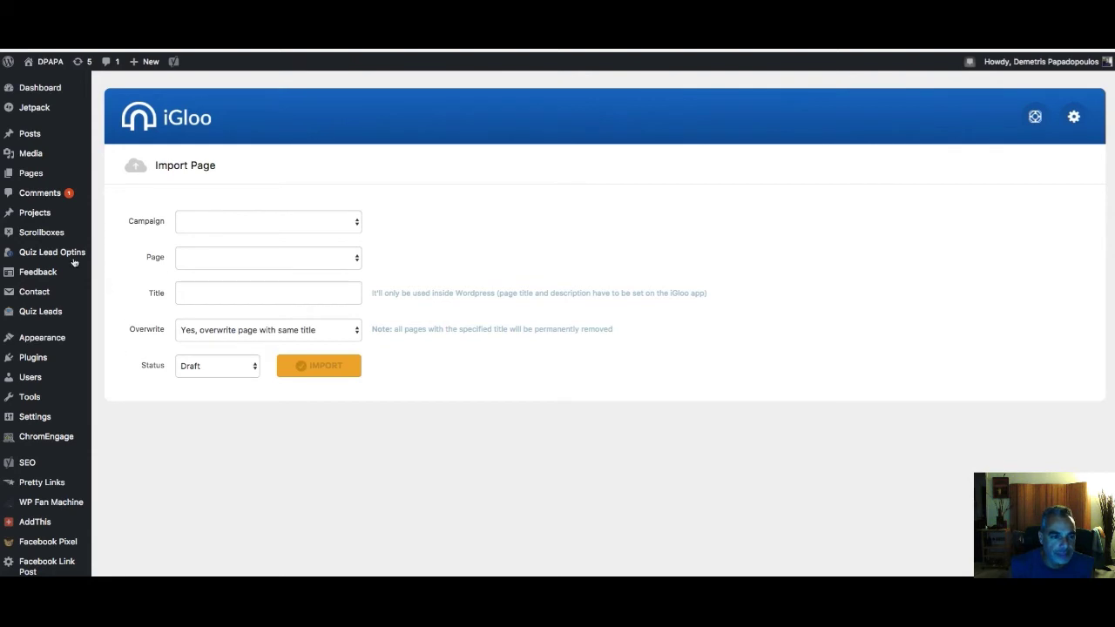
Sort All Pages newest first and view the Traffic Trapper Optin page live
mouse_move(35, 175)
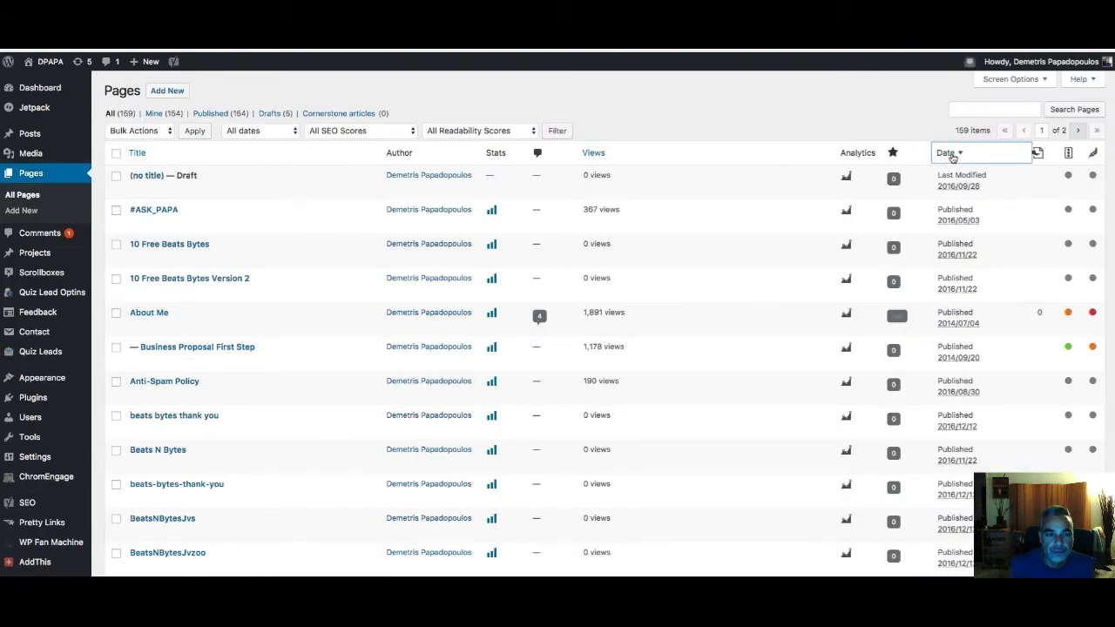
left_click(952, 155)
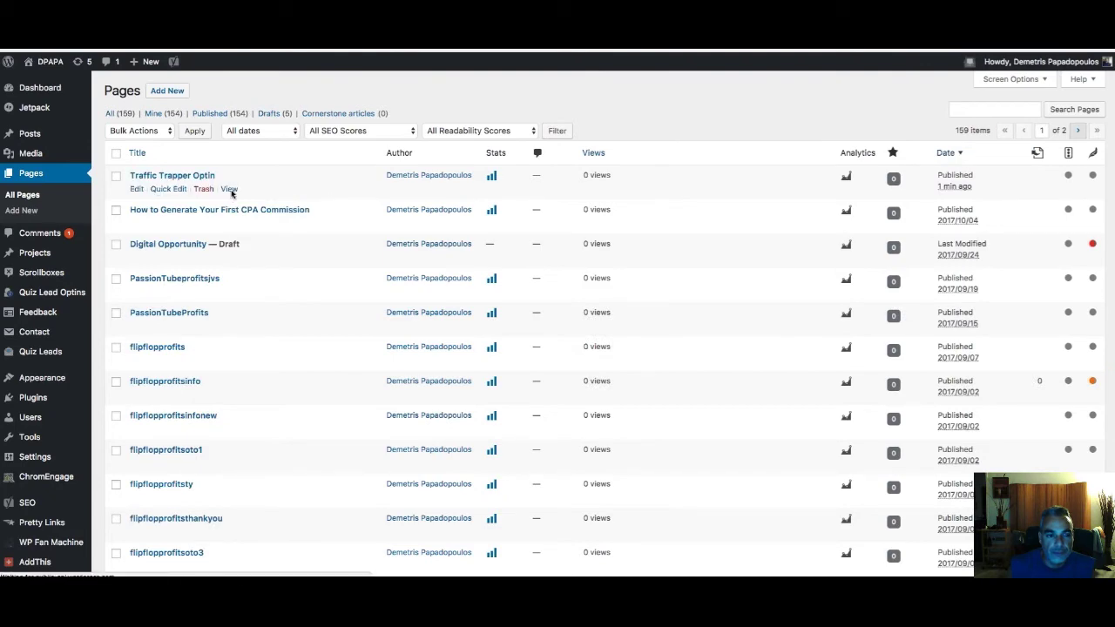
left_click(229, 190)
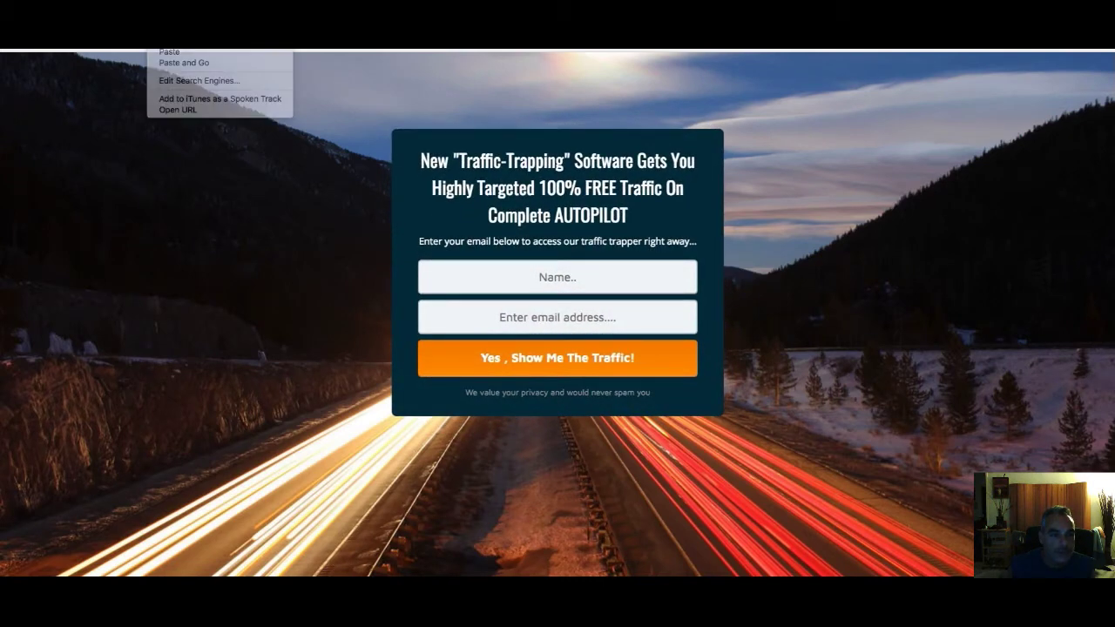
Submit the Traffic Trapper optin form using autofilled name and email
mouse_move(362, 51)
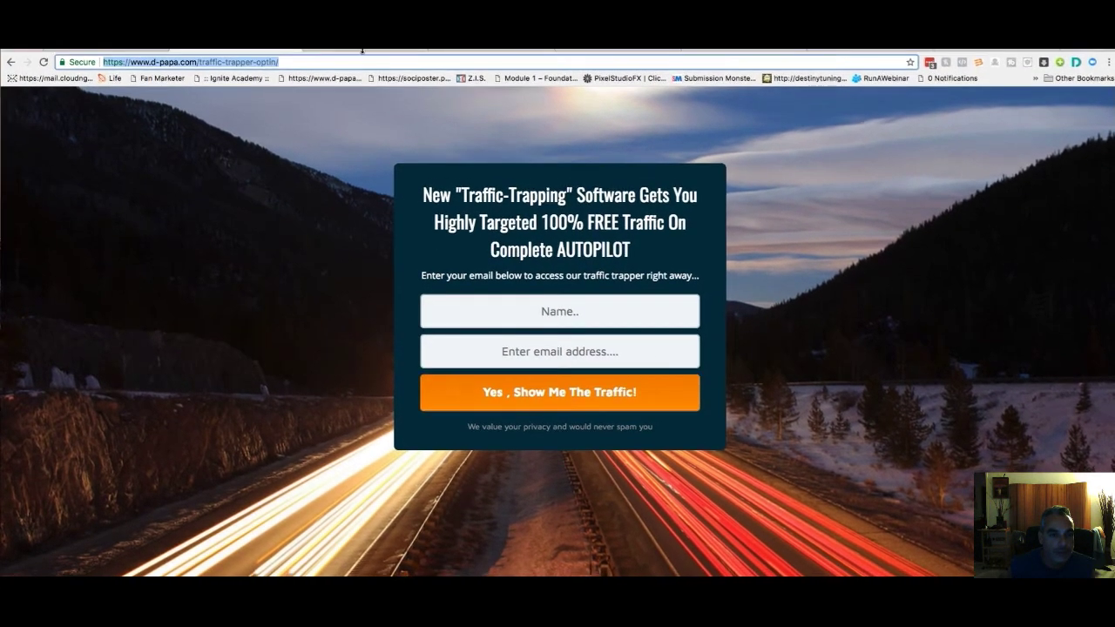
left_click(585, 314)
type("D-PAPA")
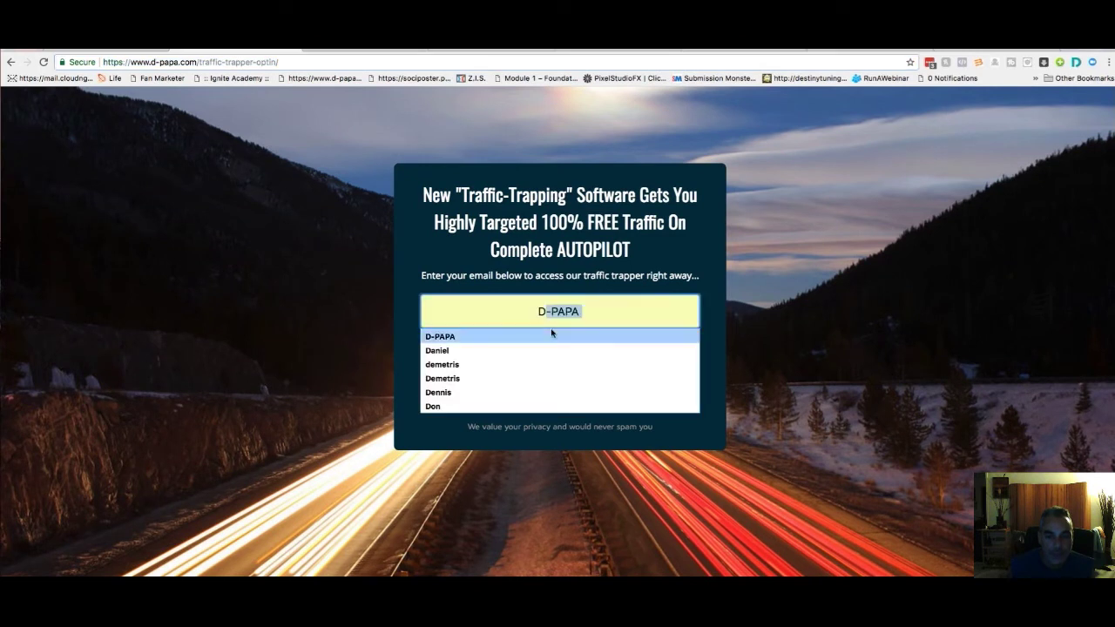
left_click(551, 335)
left_click(567, 351)
type("d")
left_click(562, 375)
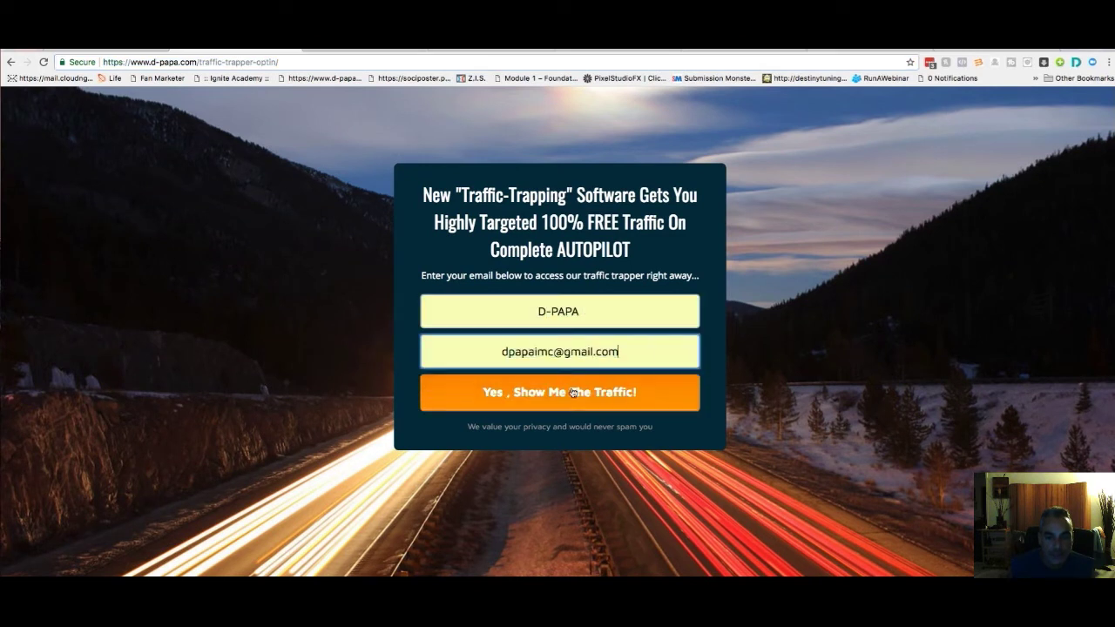
left_click(575, 393)
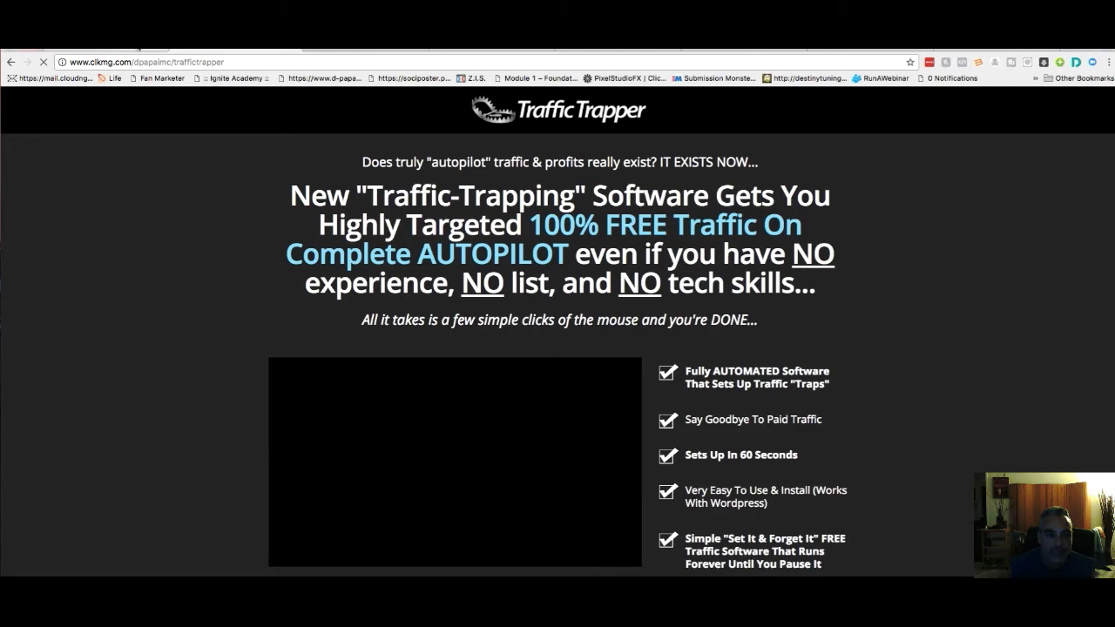
Return to the iGloo tab and load Udimi's solos page
left_click(575, 50)
left_click(538, 62)
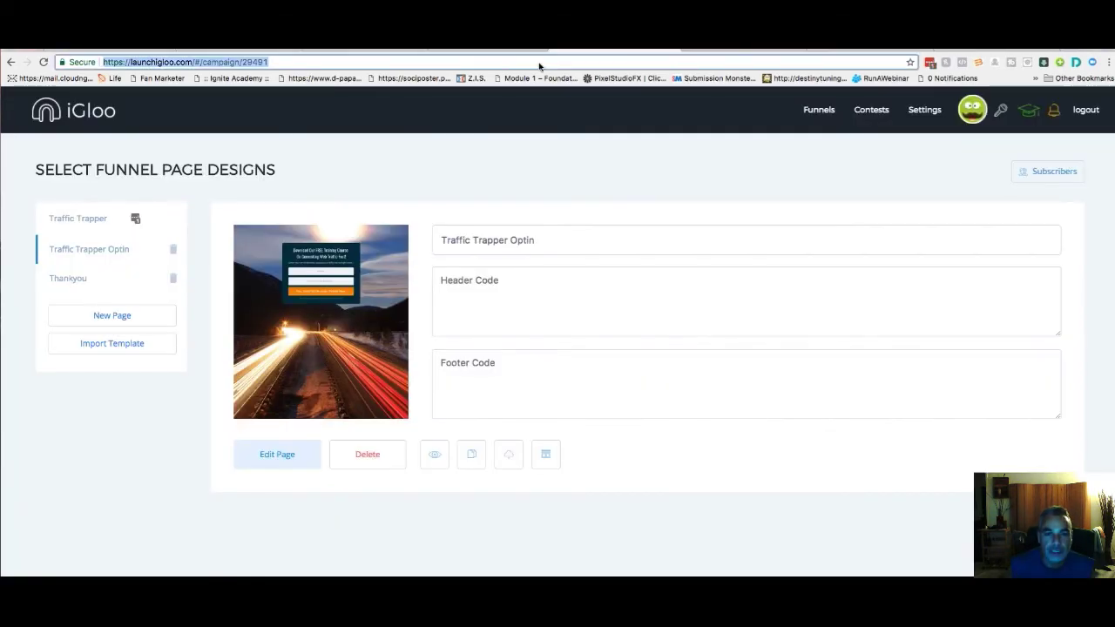
type("udimi")
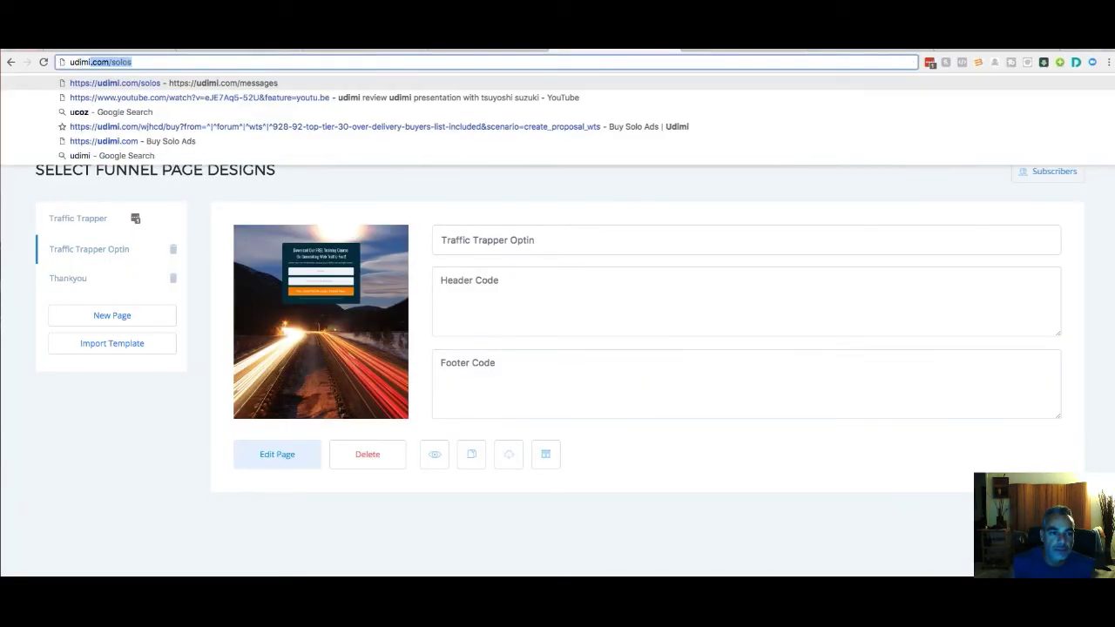
key("Return")
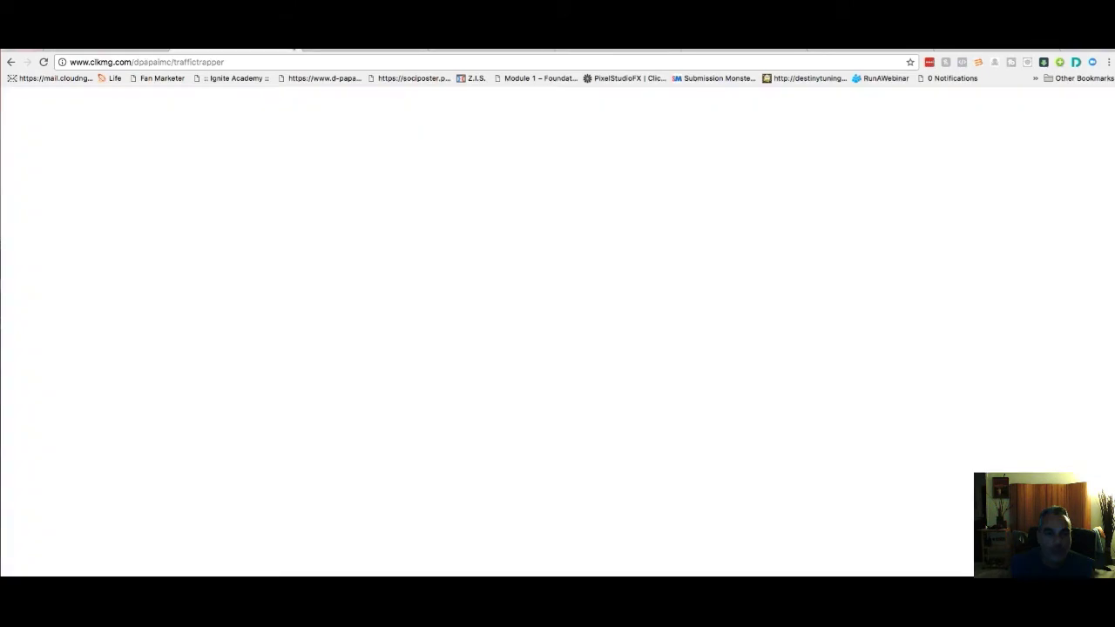
Switch across the open browser tabs to the Udimi My Solos tab
left_click(261, 51)
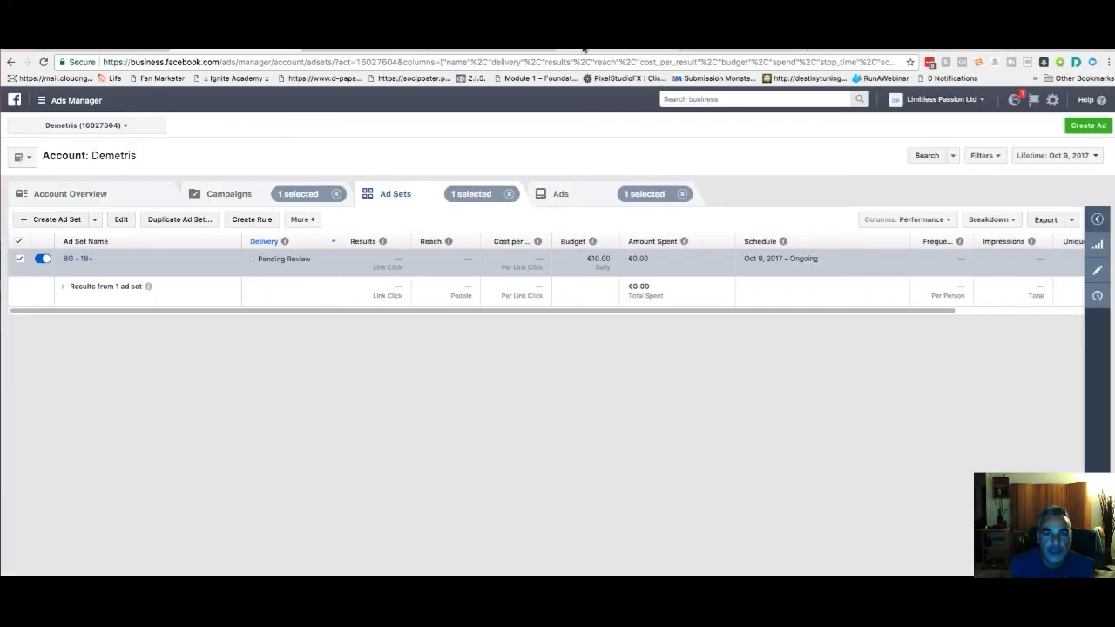
left_click(592, 49)
left_click(505, 50)
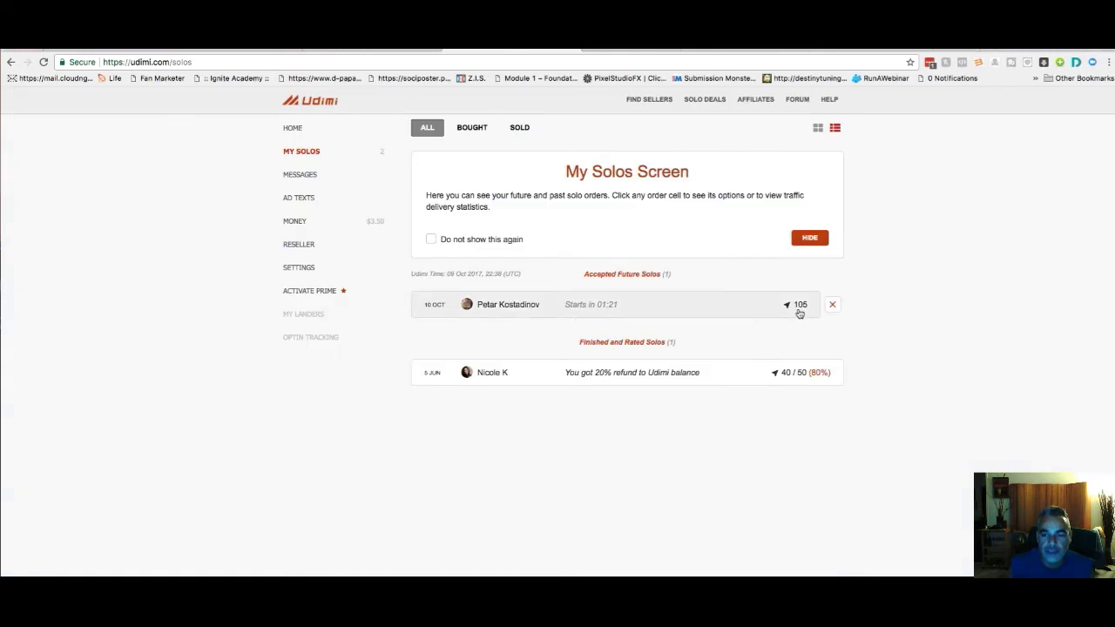
Open Find Sellers with 24-hour delivery and try ratings minimums of 100+, 50+ and 25+
left_click(652, 99)
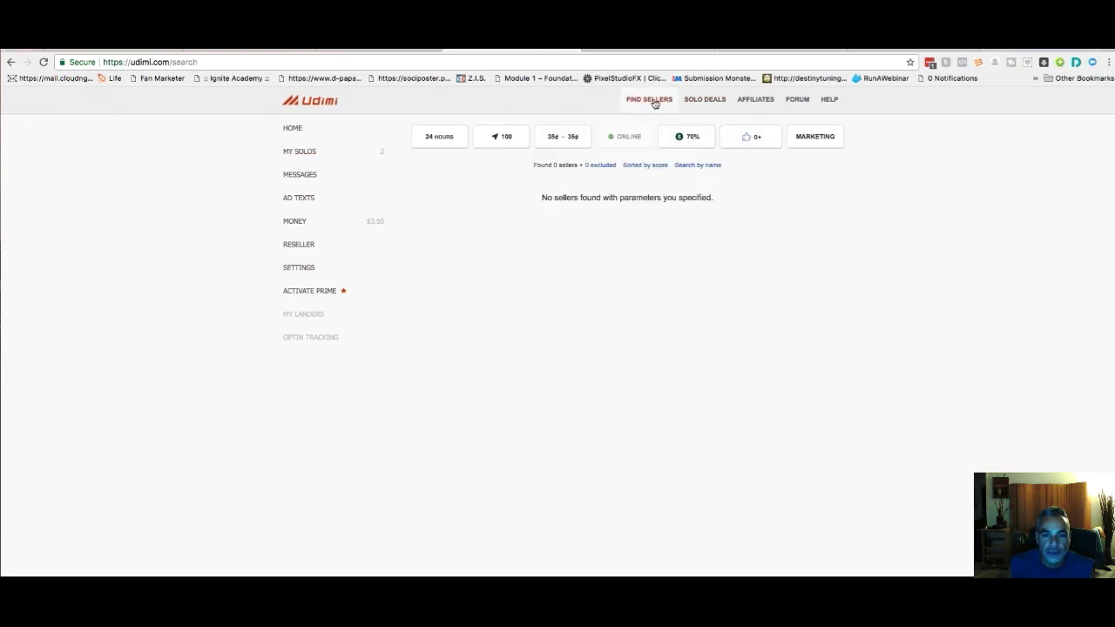
left_click(430, 146)
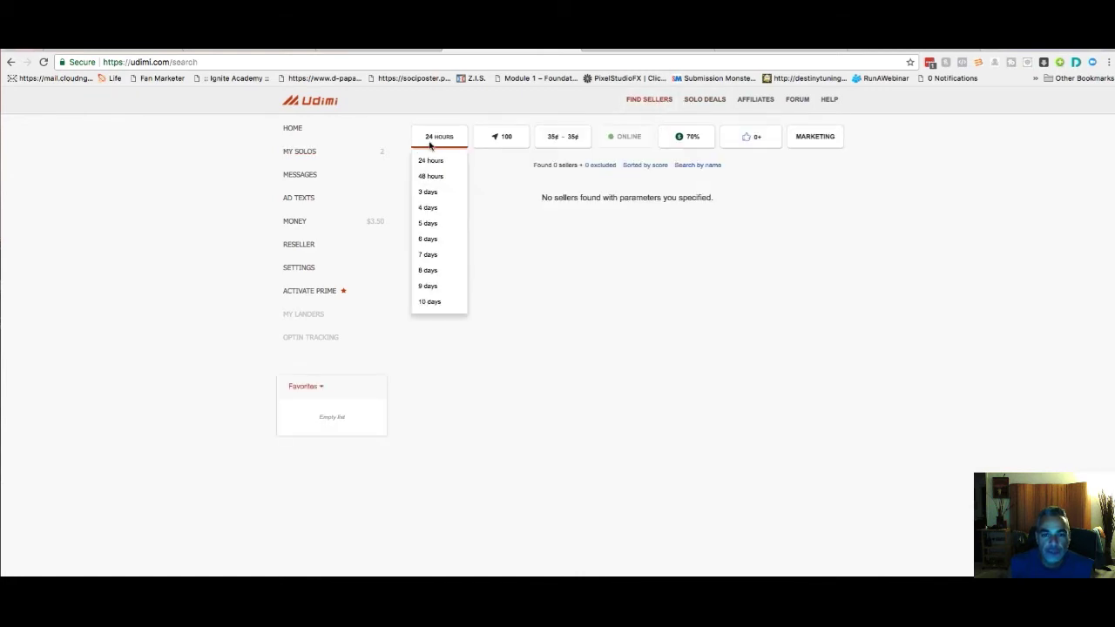
left_click(428, 161)
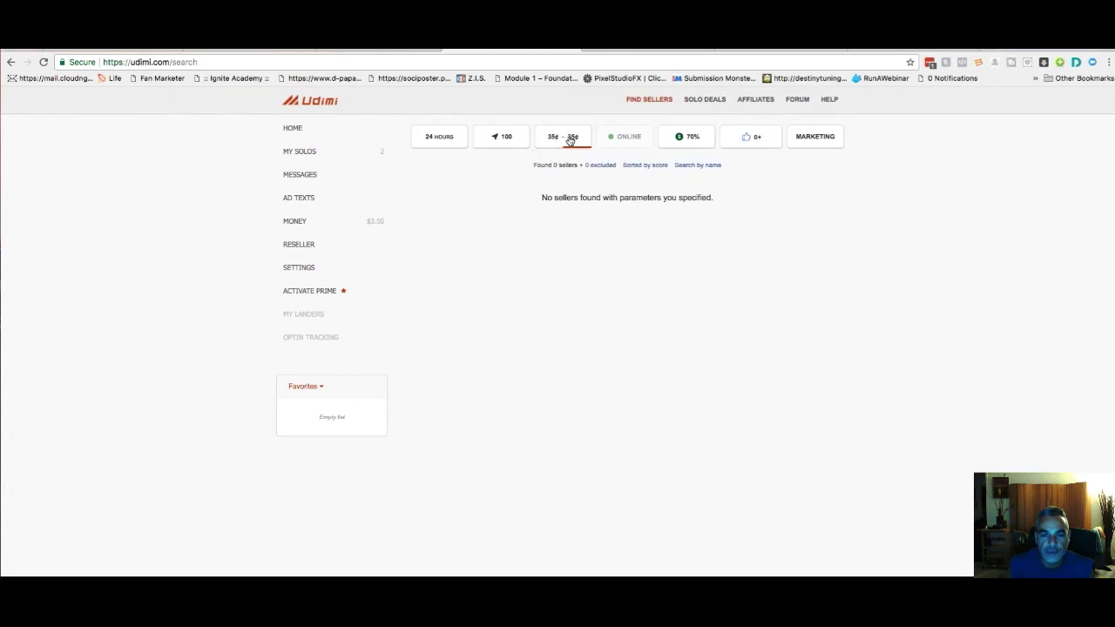
mouse_move(697, 141)
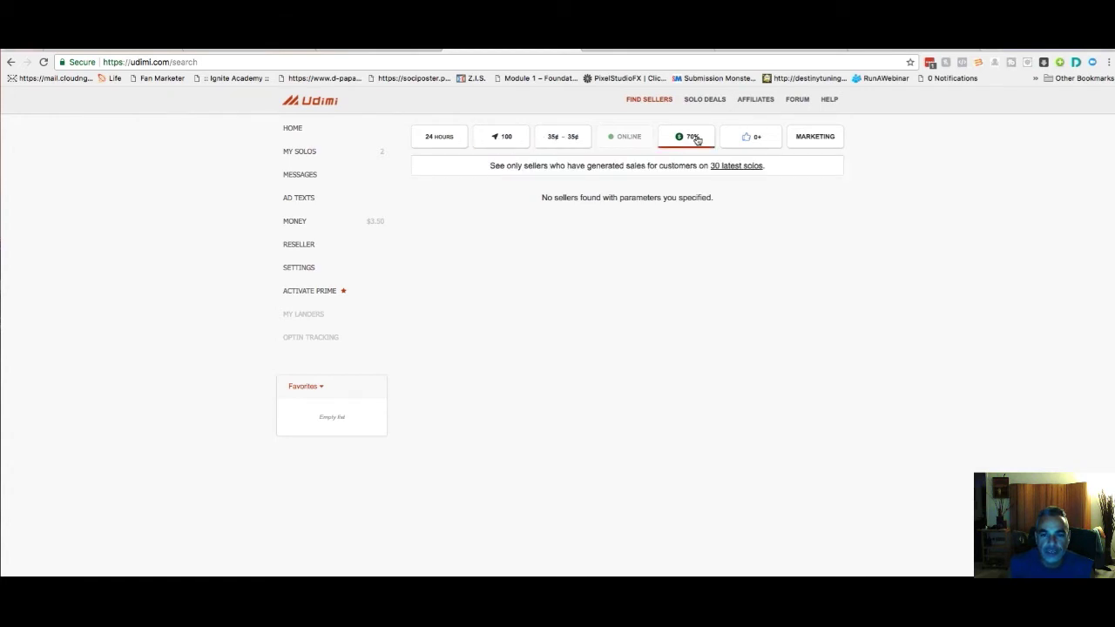
mouse_move(760, 140)
left_click(756, 140)
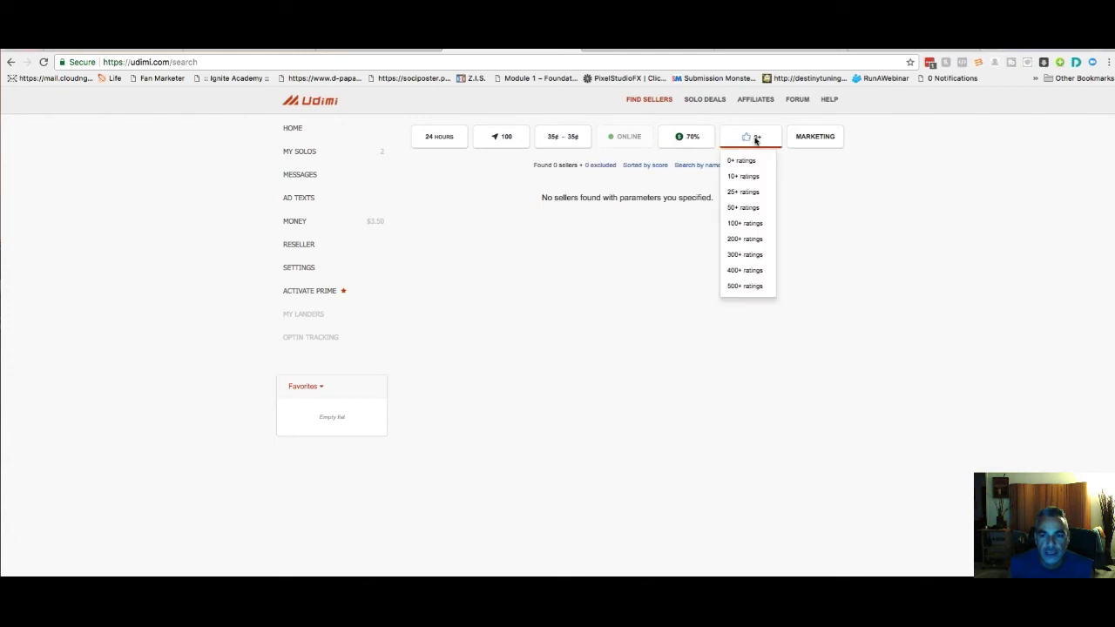
left_click(747, 223)
mouse_move(825, 135)
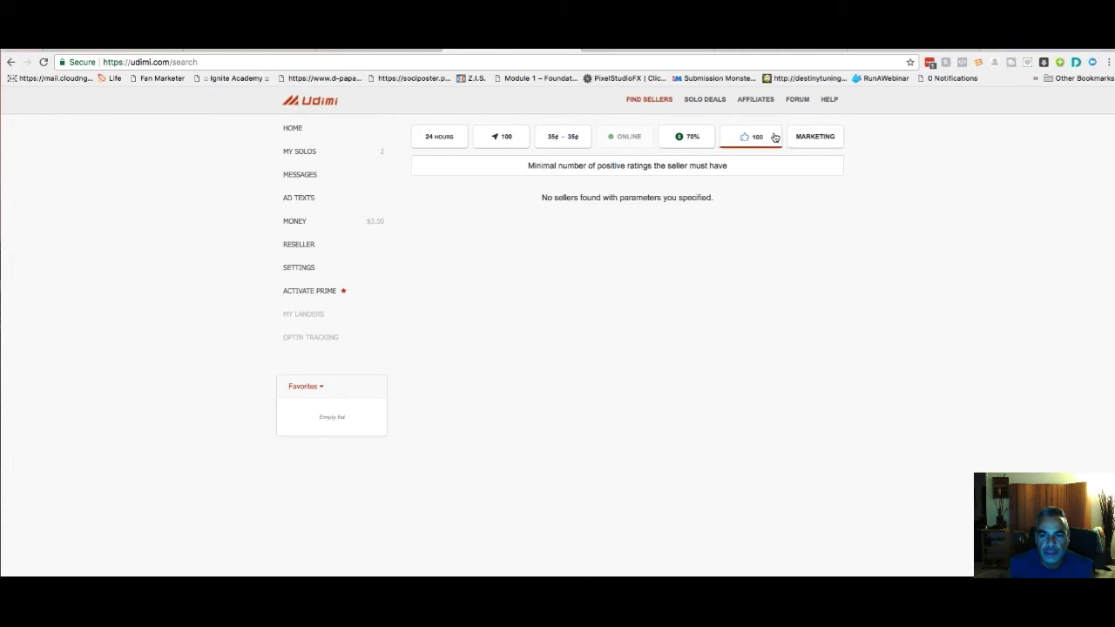
left_click(771, 137)
left_click(751, 210)
left_click(754, 137)
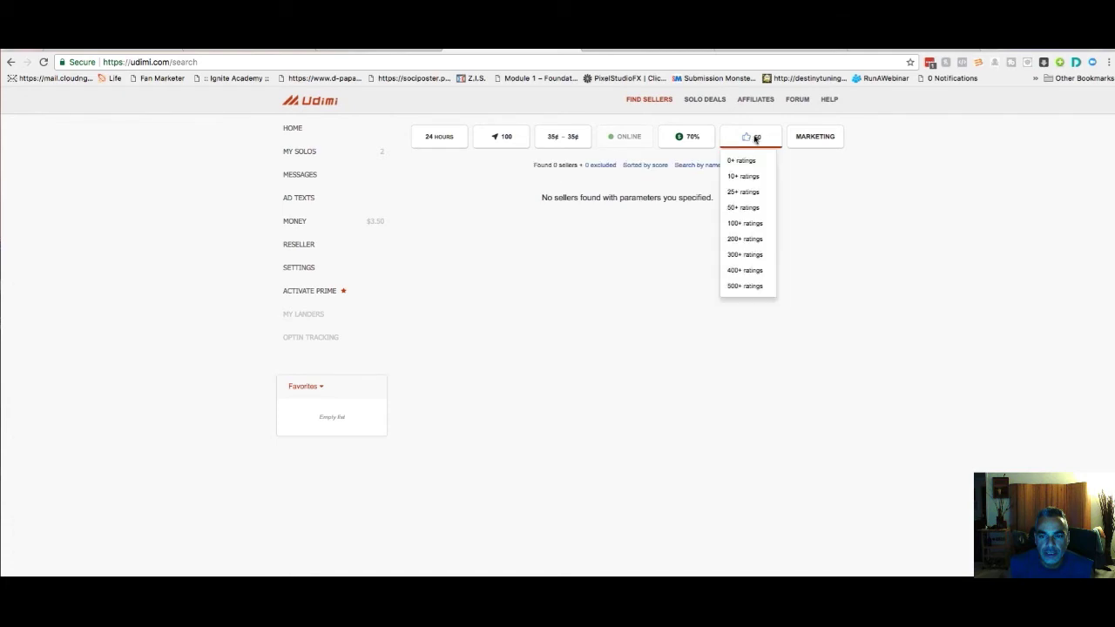
left_click(751, 195)
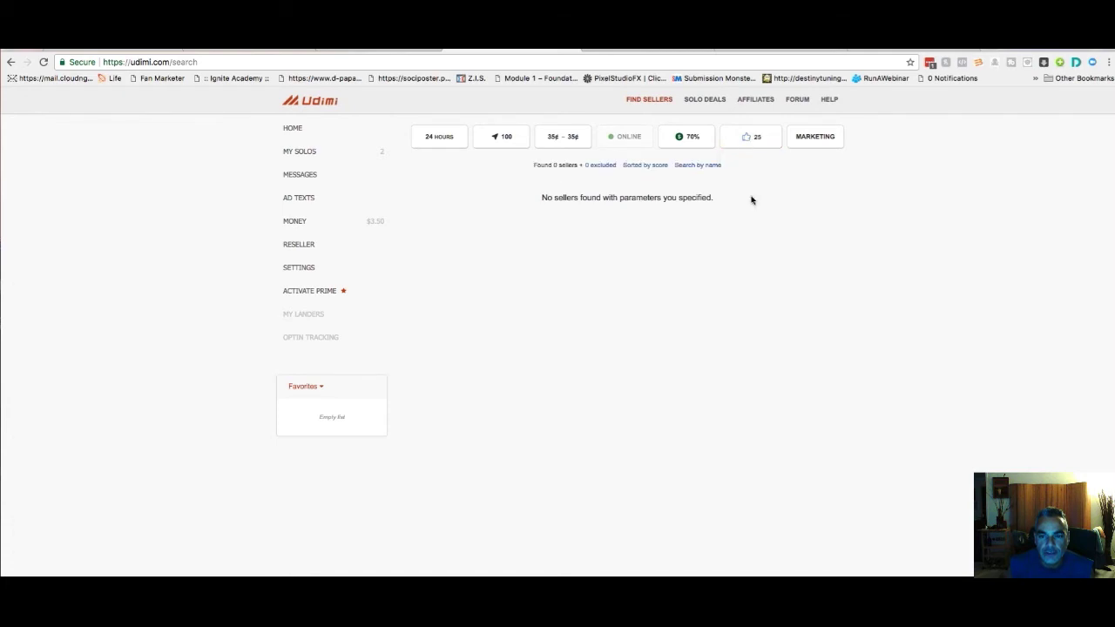
Try the sales percentage filter at 60%, then lower it to 40%
left_click(687, 138)
left_click(681, 254)
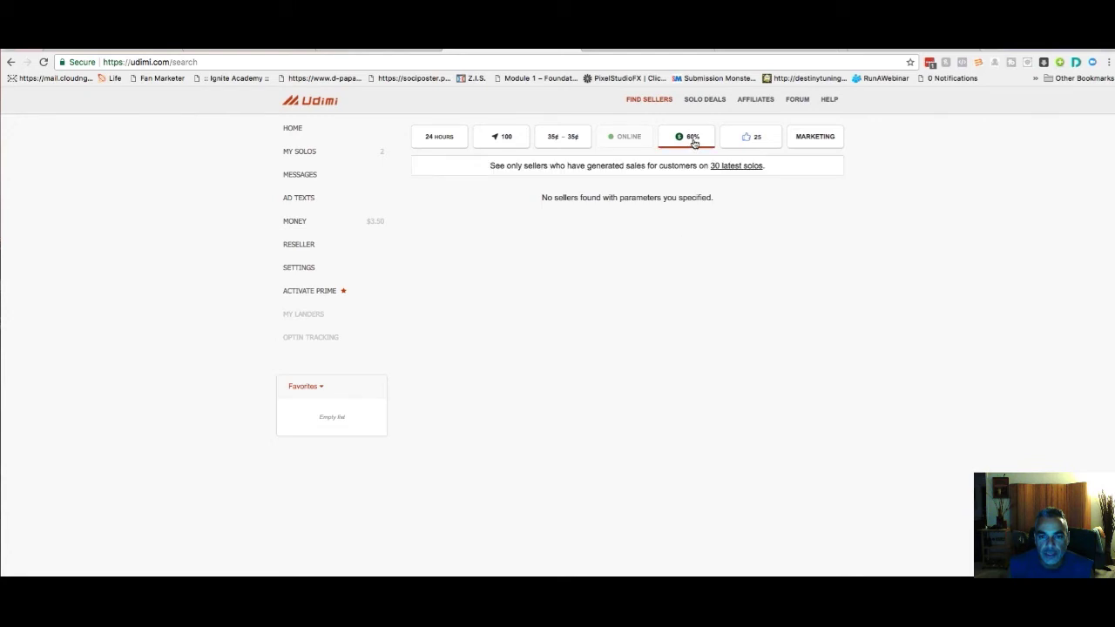
left_click(695, 139)
left_click(688, 247)
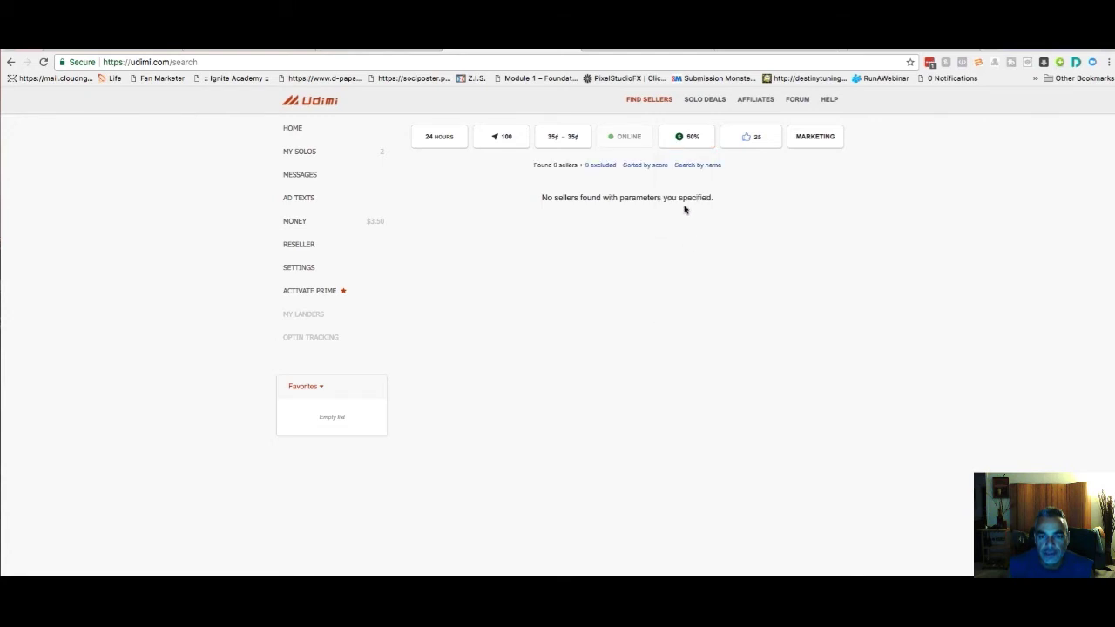
left_click(697, 142)
left_click(685, 223)
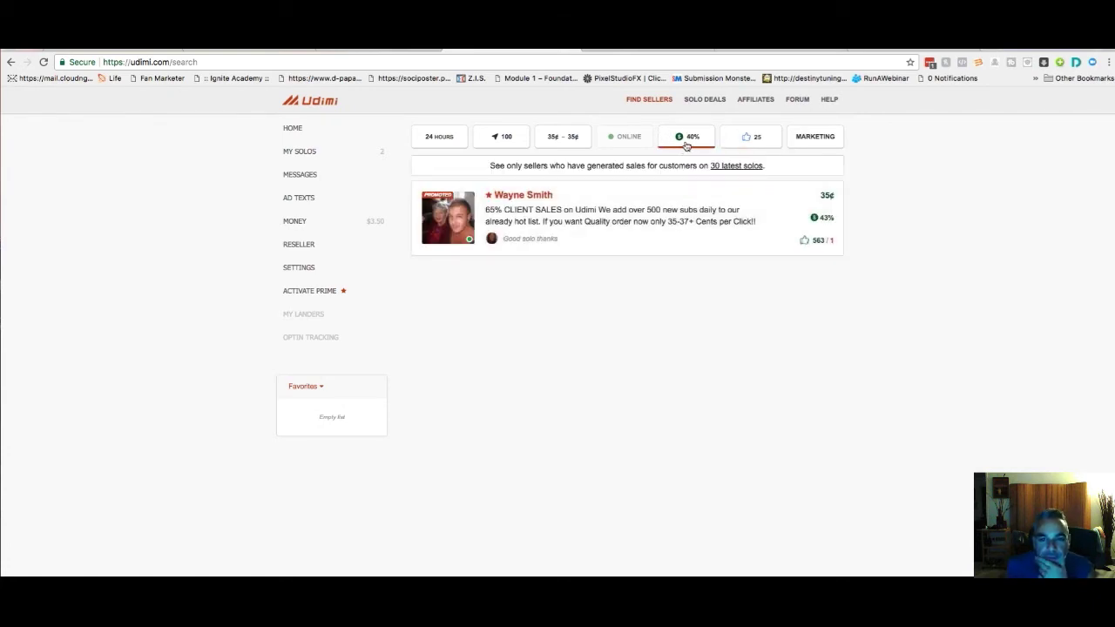
Cap the price range at 35¢–45¢ per click and set sales to 50%
left_click(571, 140)
left_click(575, 209)
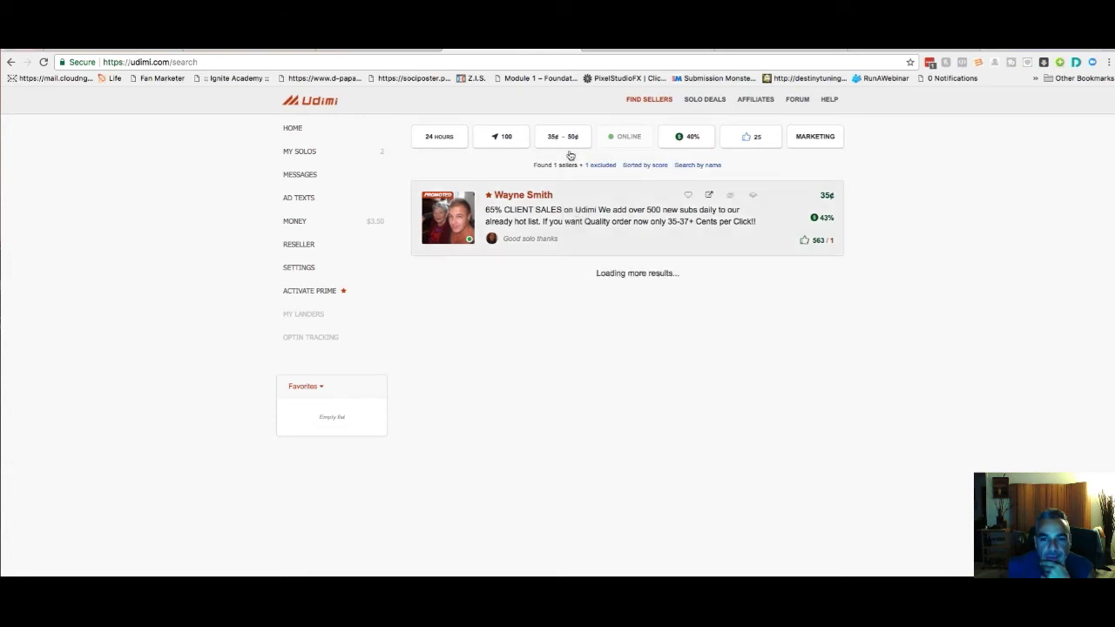
left_click(575, 138)
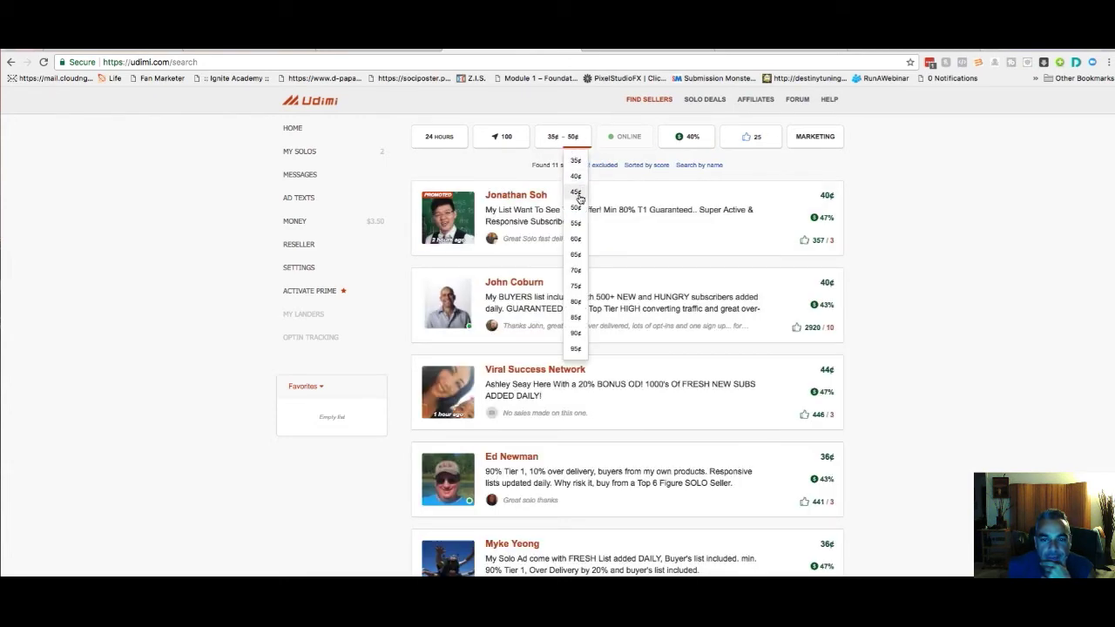
left_click(580, 200)
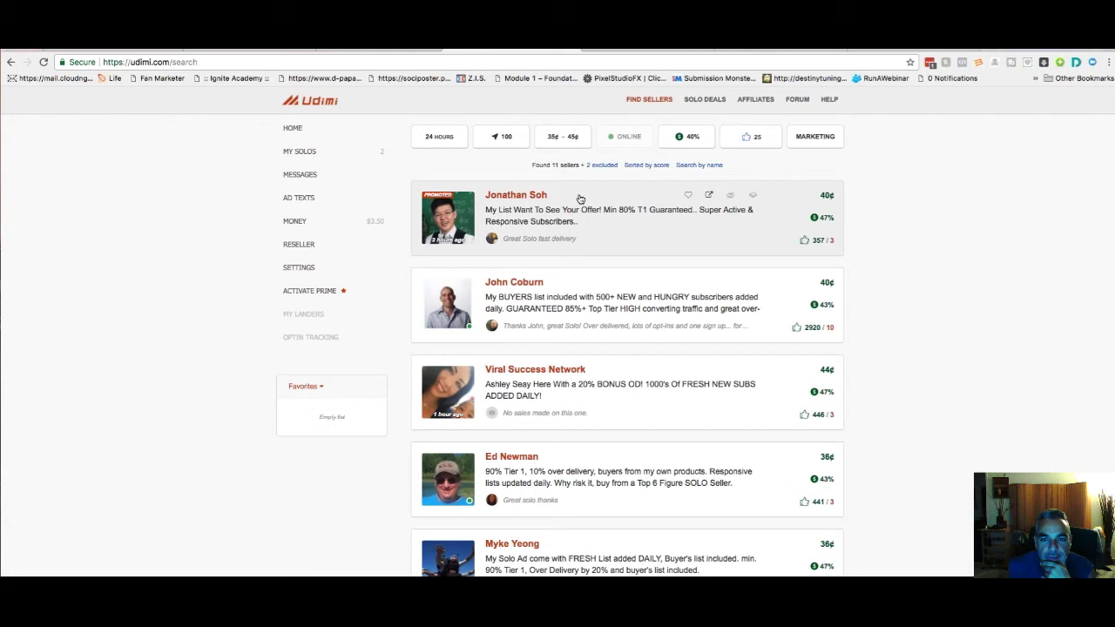
left_click(690, 140)
left_click(680, 255)
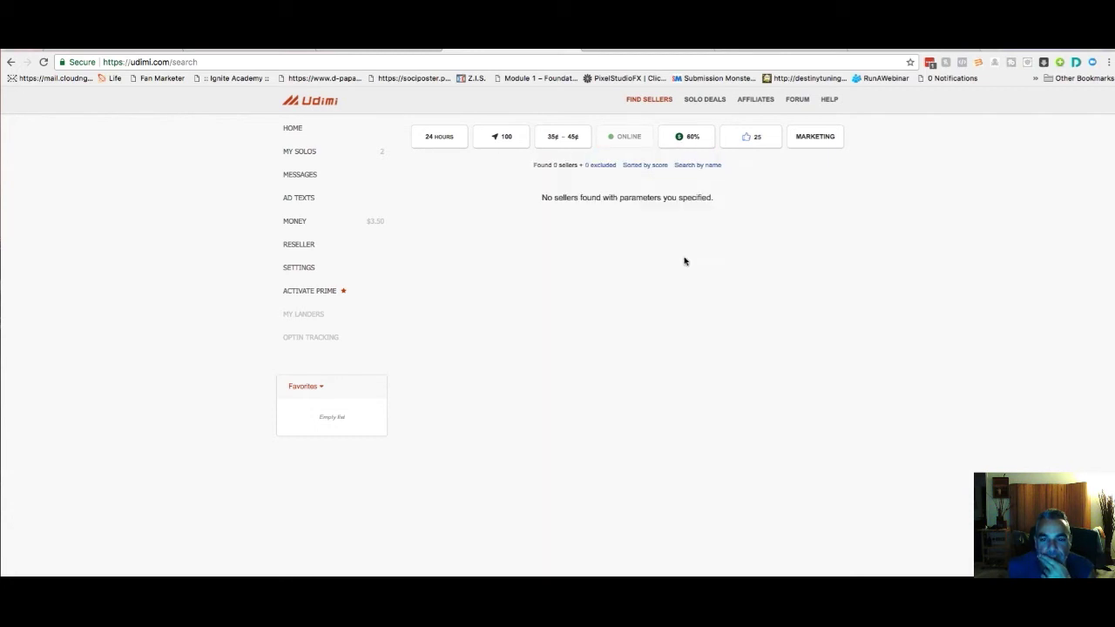
left_click(688, 138)
left_click(680, 239)
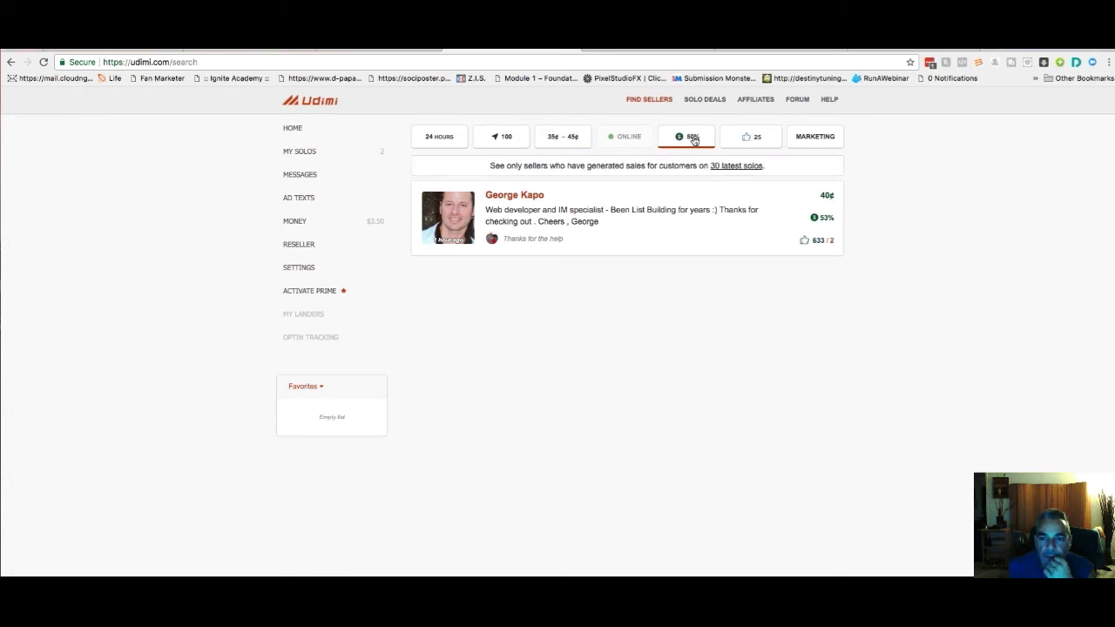
Require 50+ ratings and open the one remaining seller's profile
left_click(752, 139)
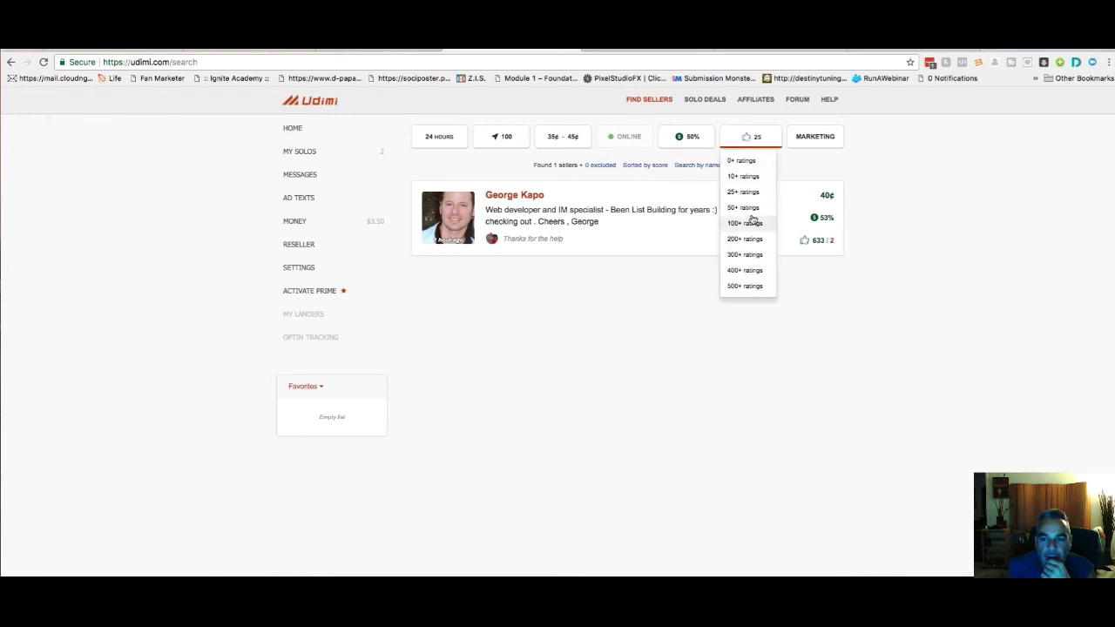
left_click(750, 211)
left_click(752, 143)
left_click(755, 149)
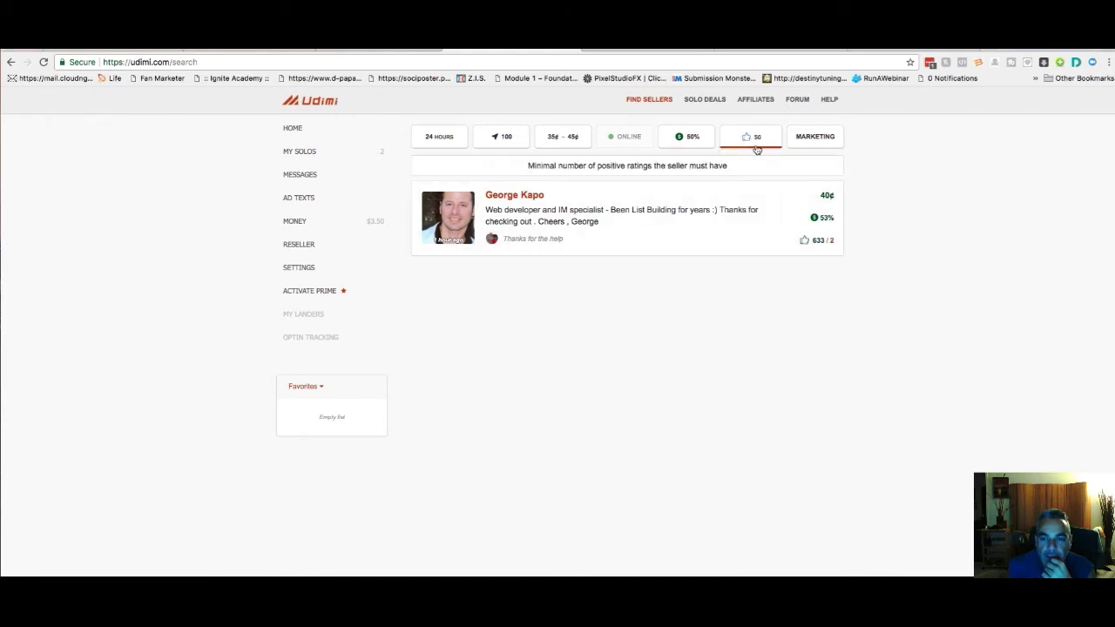
left_click(655, 212)
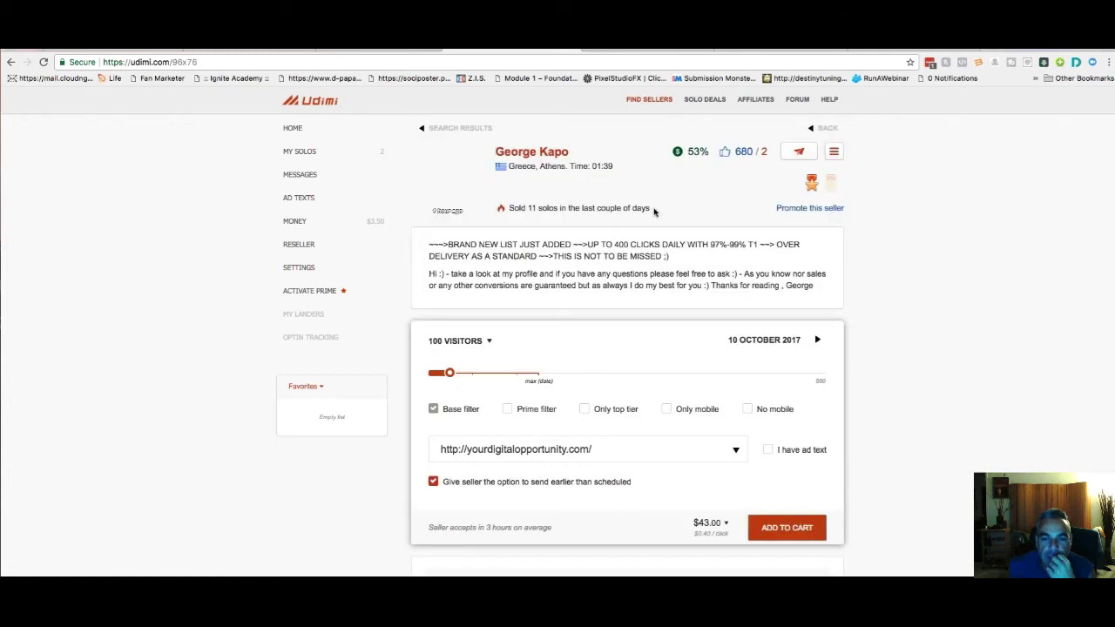
Replace the order's destination link with the traffic-trapper-optin page URL
scroll(543, 231, "down", 3)
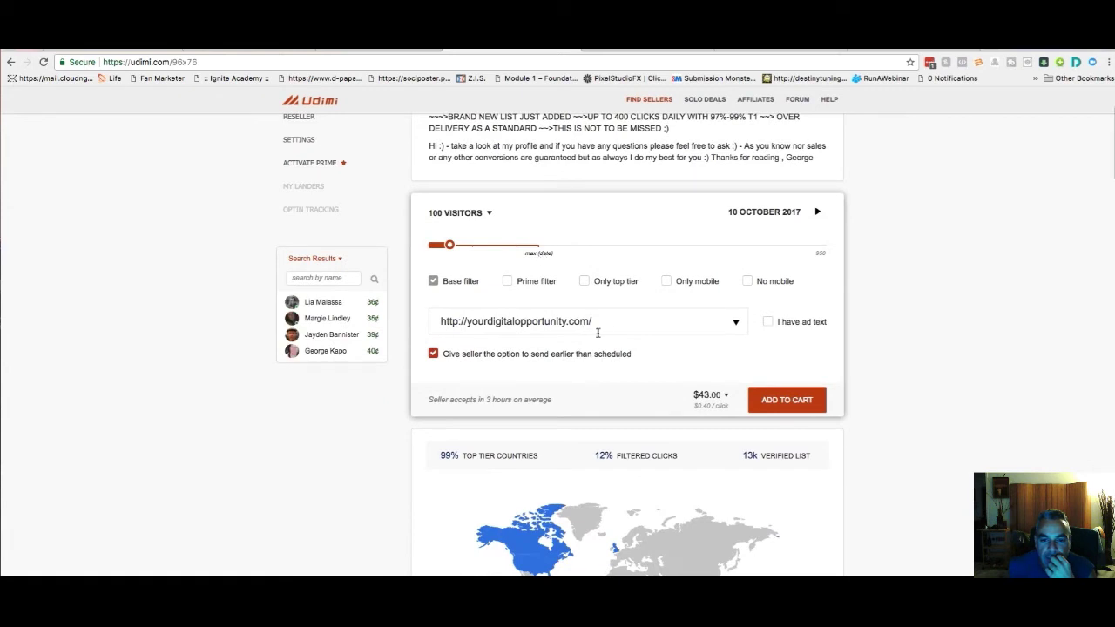
left_click(690, 322)
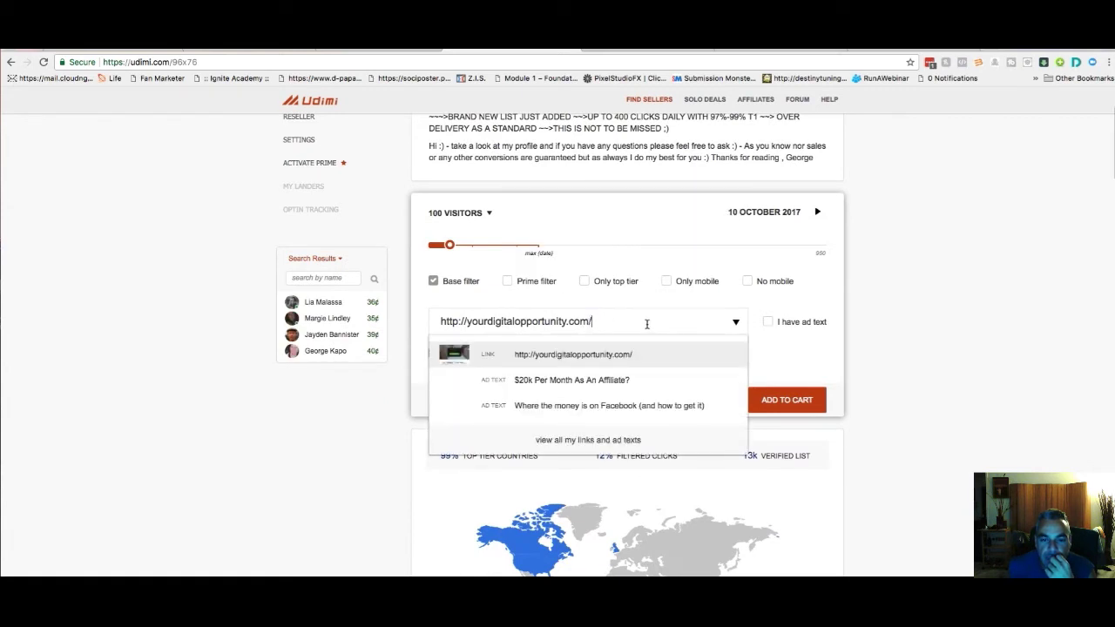
key("super+a")
type("http")
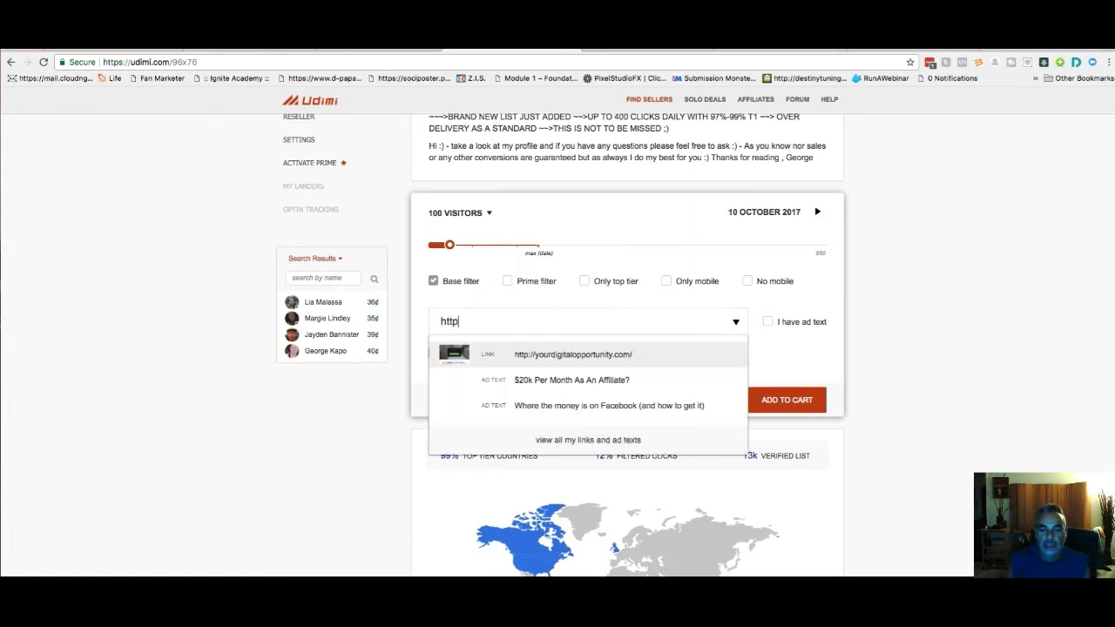
type("://d")
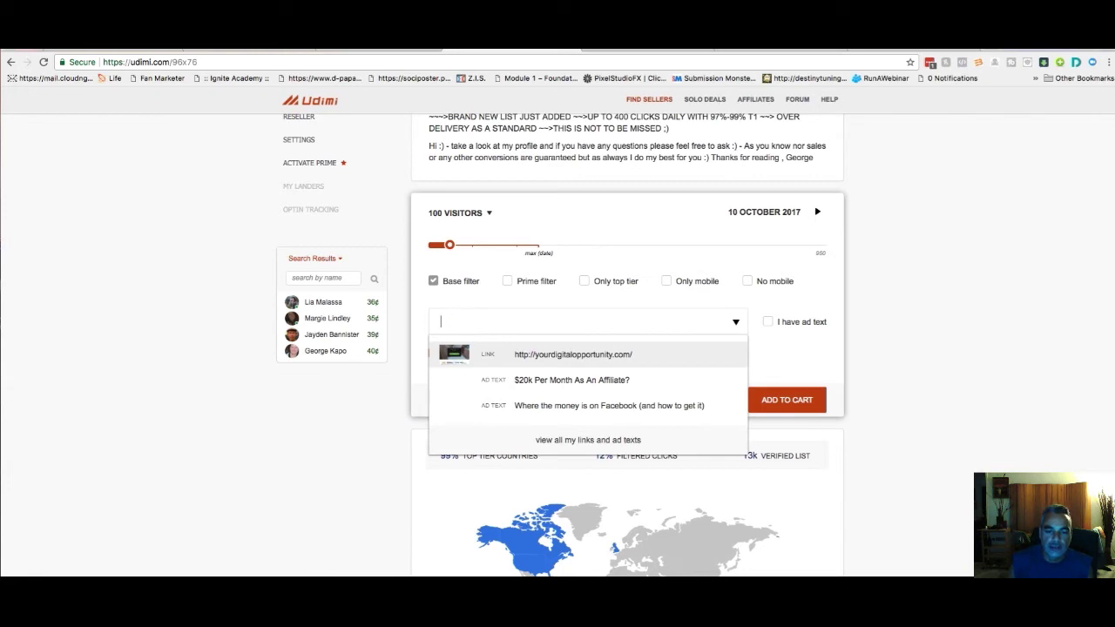
type("https://www.d-papa.com/traffic-trapper-optin/")
left_click(585, 291)
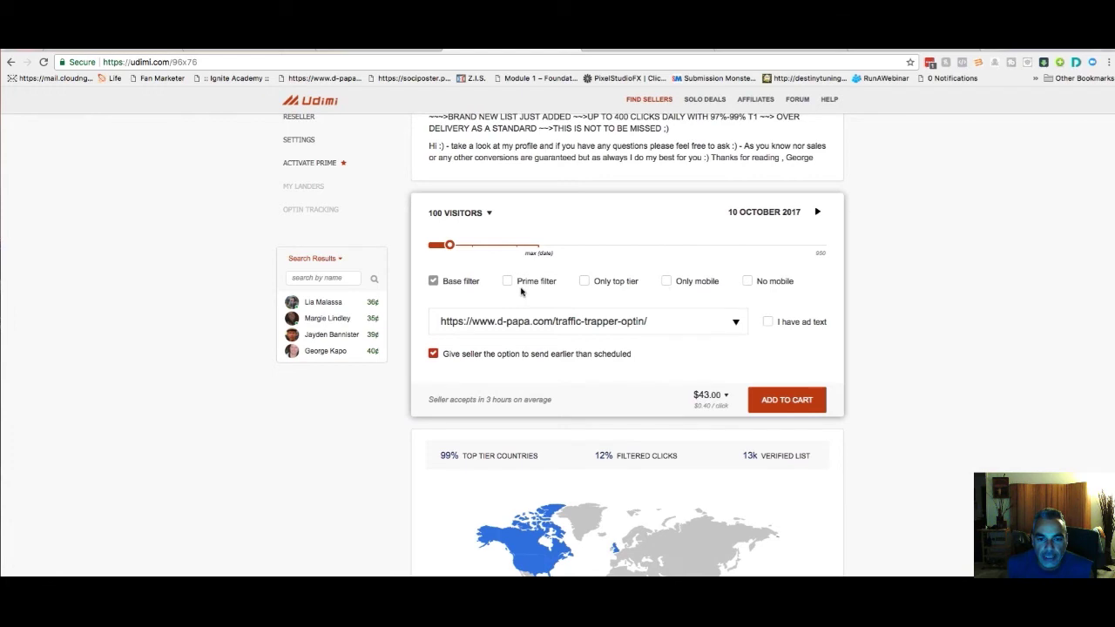
Turn on the Prime filter, leaving top-tier-only traffic off
mouse_move(543, 291)
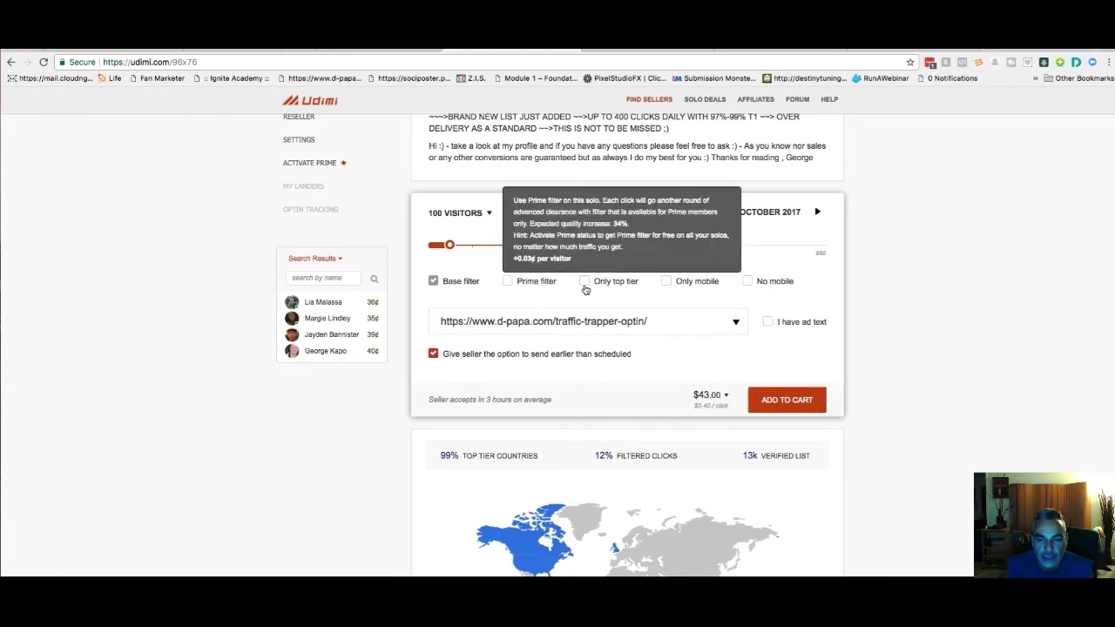
left_click(584, 287)
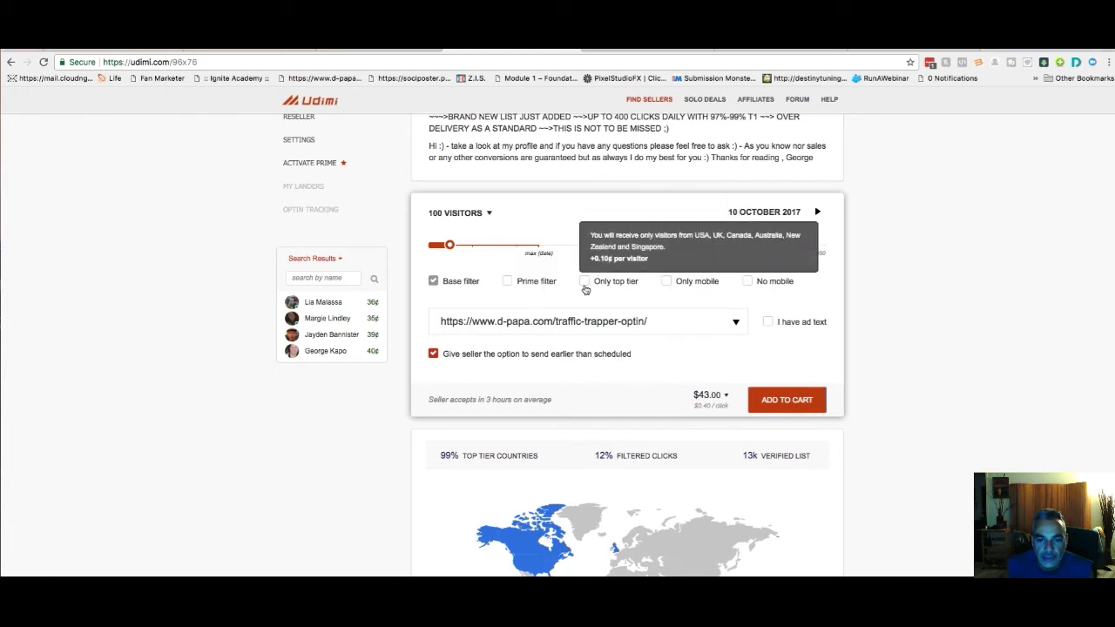
left_click(716, 397)
scroll(693, 405, "up", 1)
scroll(688, 412, "down", 2)
scroll(675, 408, "up", 1)
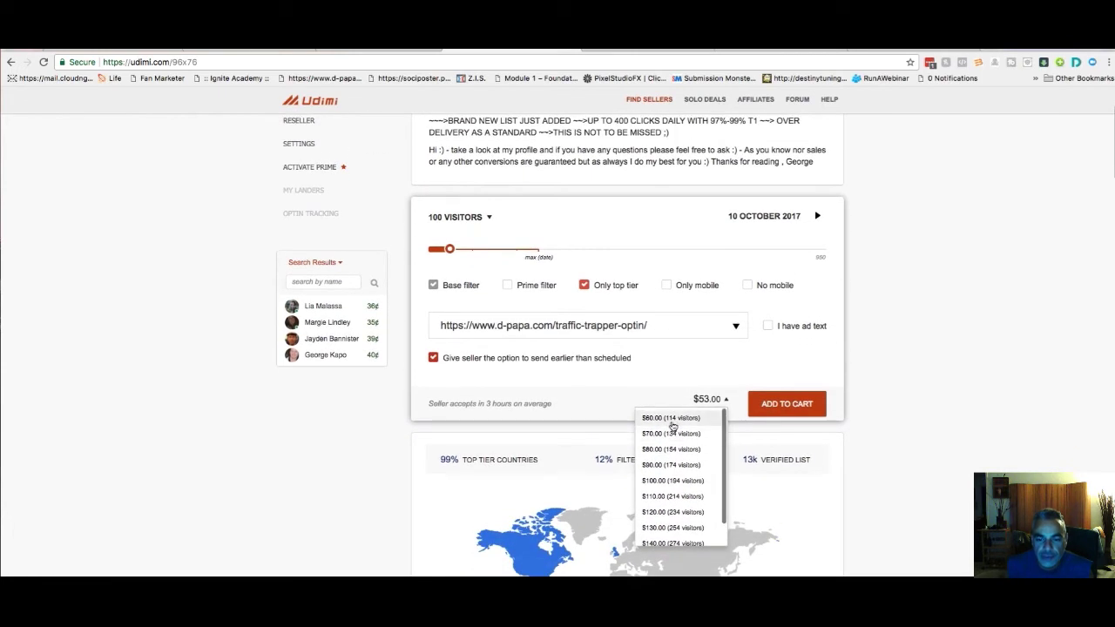
left_click(726, 399)
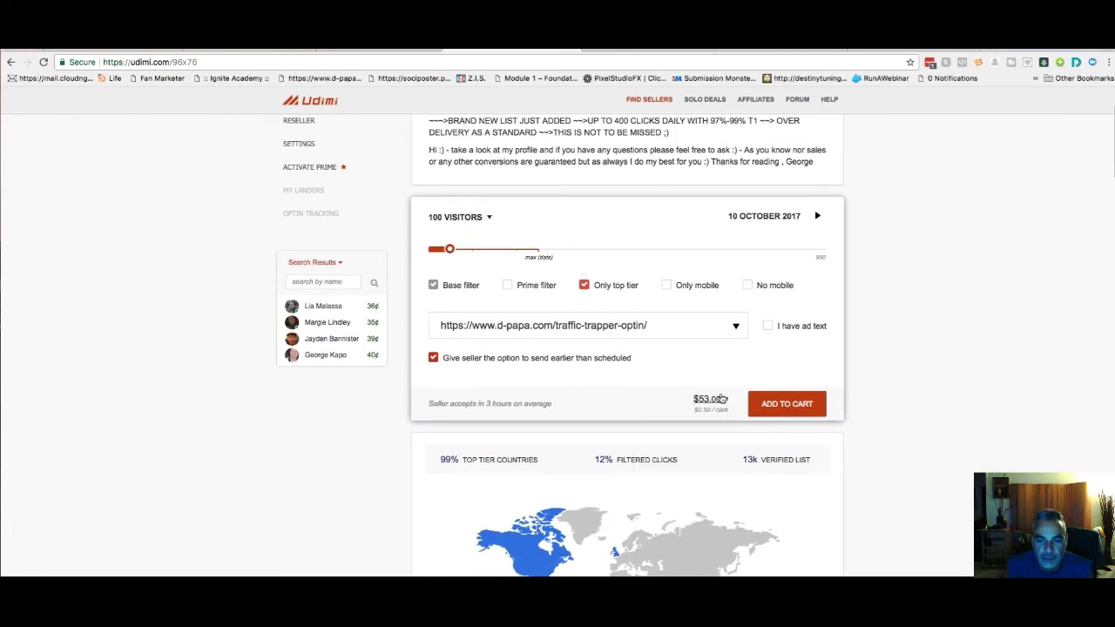
left_click(509, 287)
left_click(584, 286)
Choose the $50.00 option for 109 visitors and review the order details
left_click(726, 399)
scroll(702, 427, "up", 1)
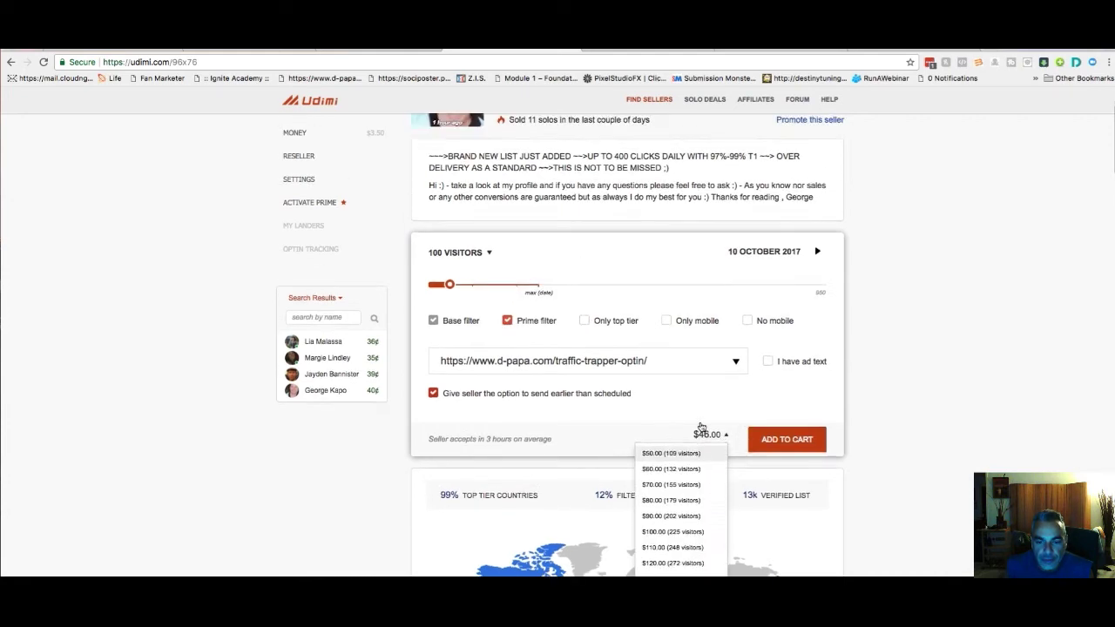
left_click(671, 456)
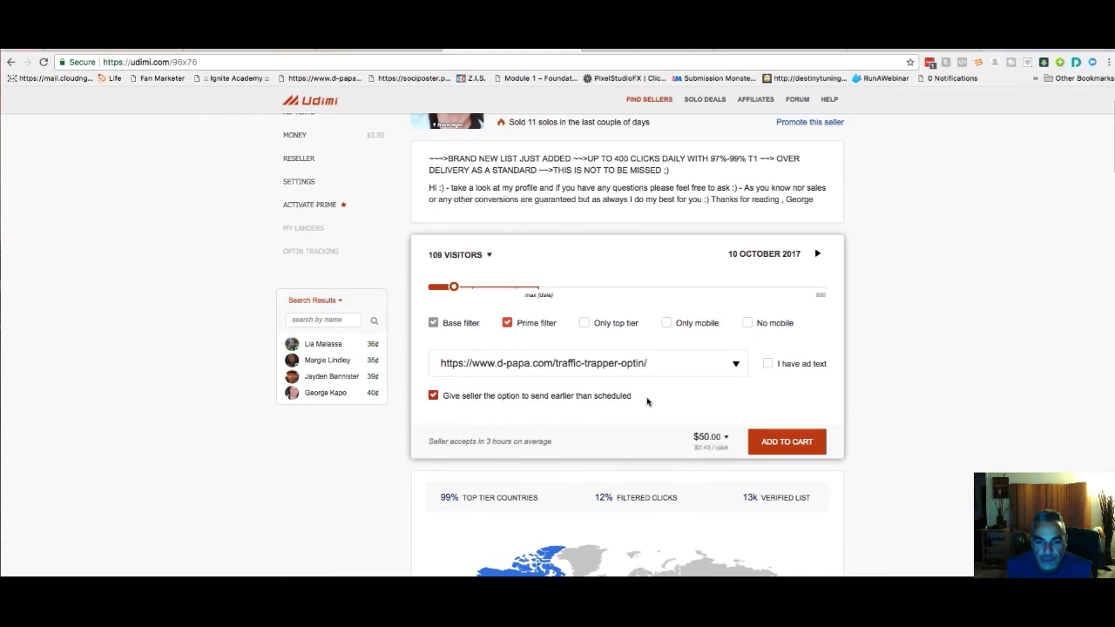
scroll(647, 401, "down", 1)
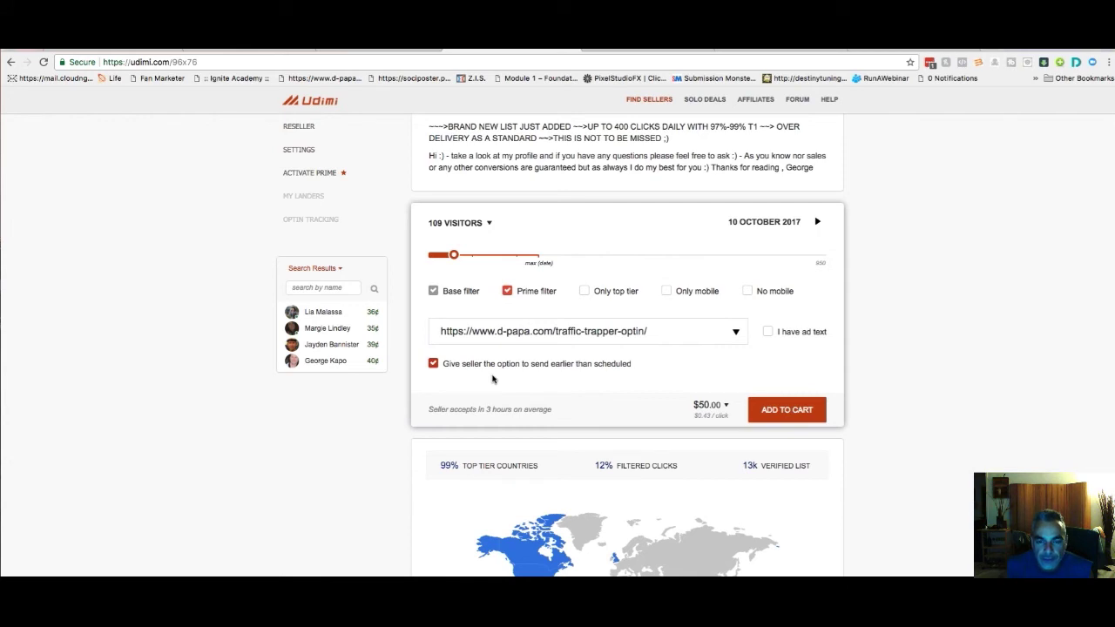
scroll(493, 379, "down", 2)
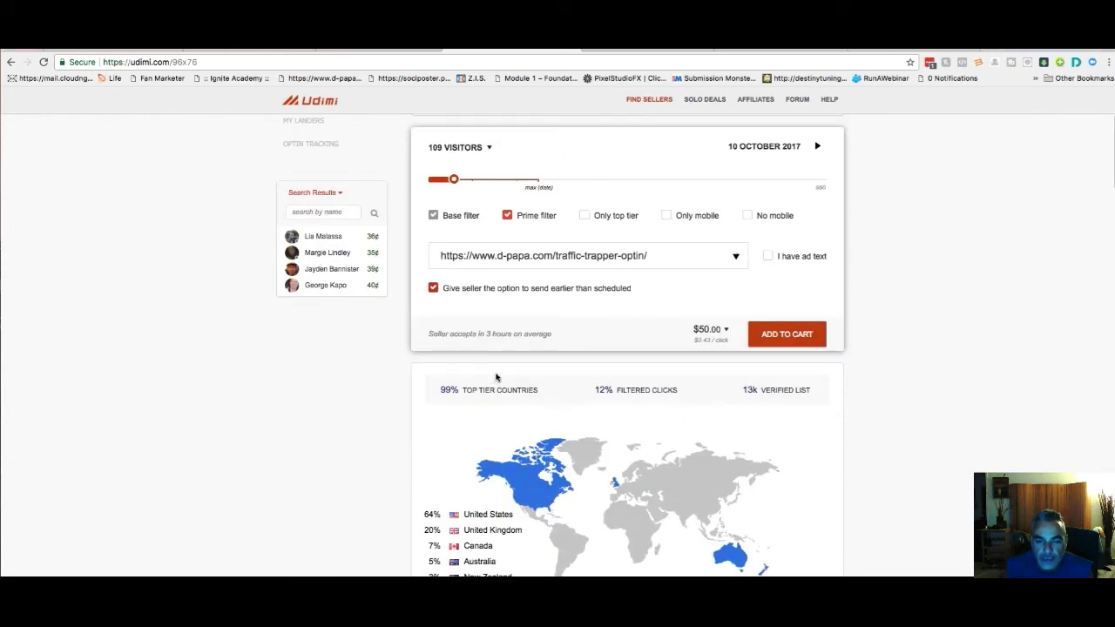
left_click(727, 330)
left_click(727, 331)
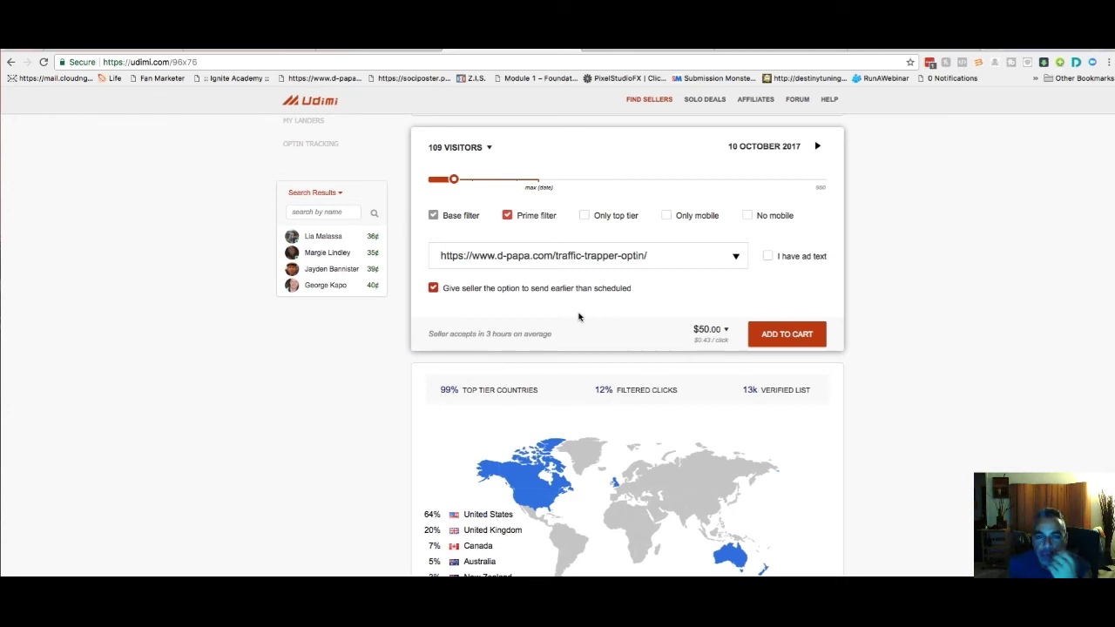
scroll(578, 318, "up", 3)
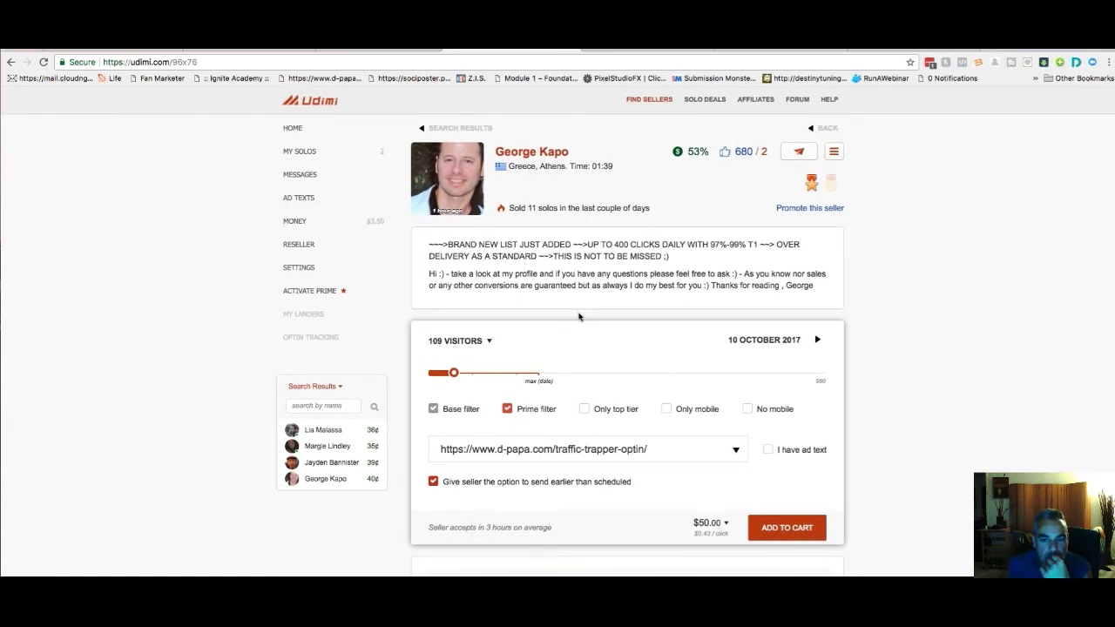
scroll(579, 317, "down", 1)
scroll(580, 317, "up", 1)
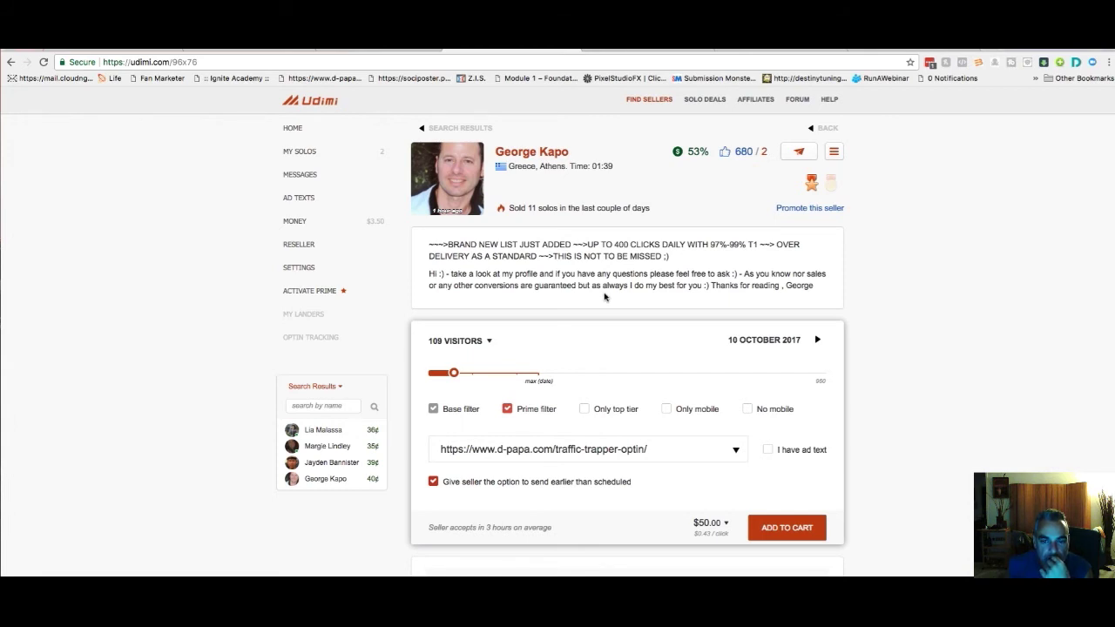
scroll(604, 298, "down", 3)
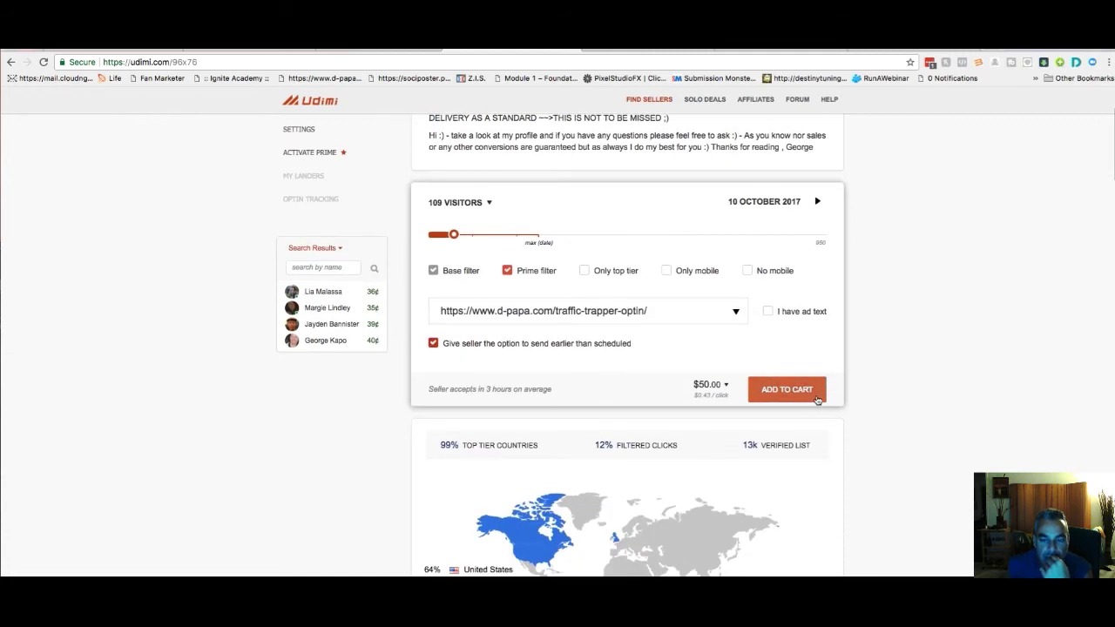
scroll(818, 399, "down", 3)
Scroll through this seller's ratings, return to Find Sellers, and open the first seller's profile
scroll(817, 399, "down", 5)
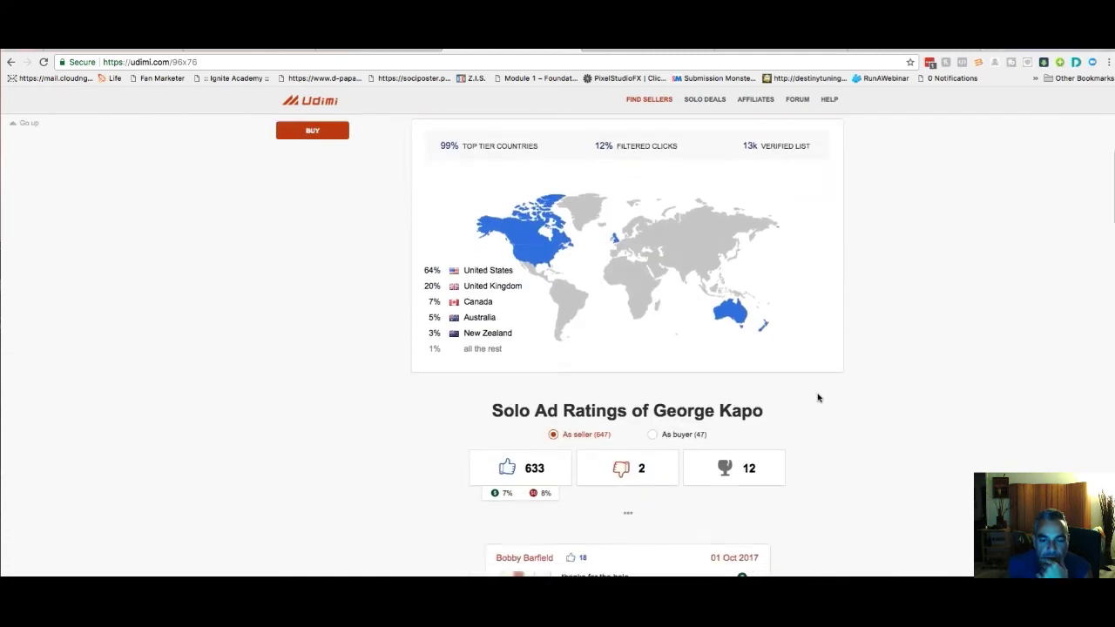
scroll(817, 398, "down", 2)
scroll(818, 399, "down", 2)
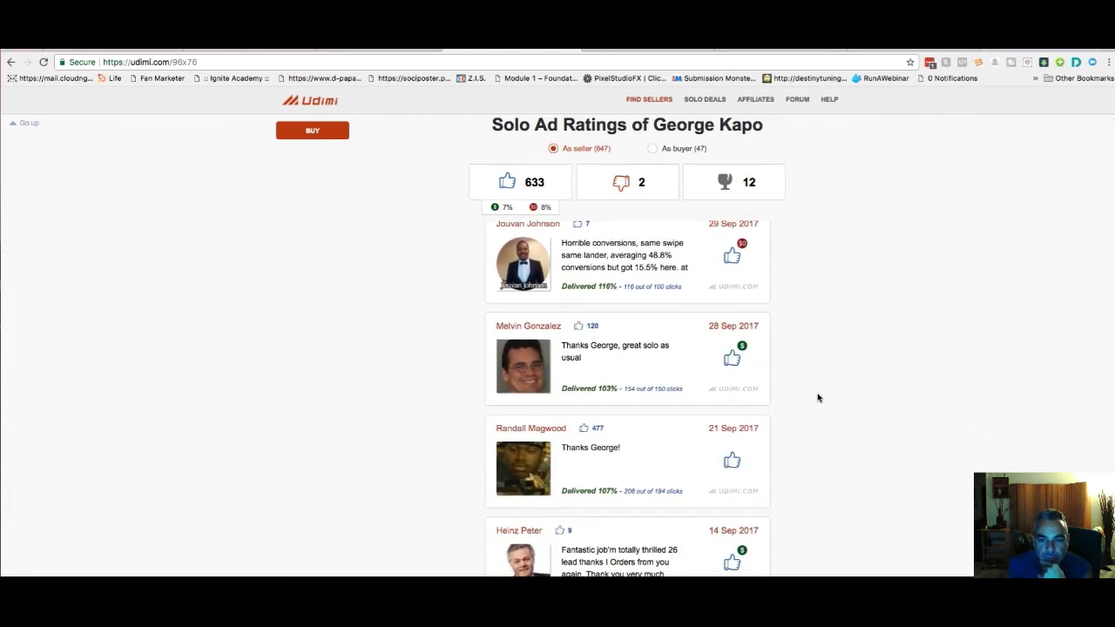
scroll(817, 398, "down", 4)
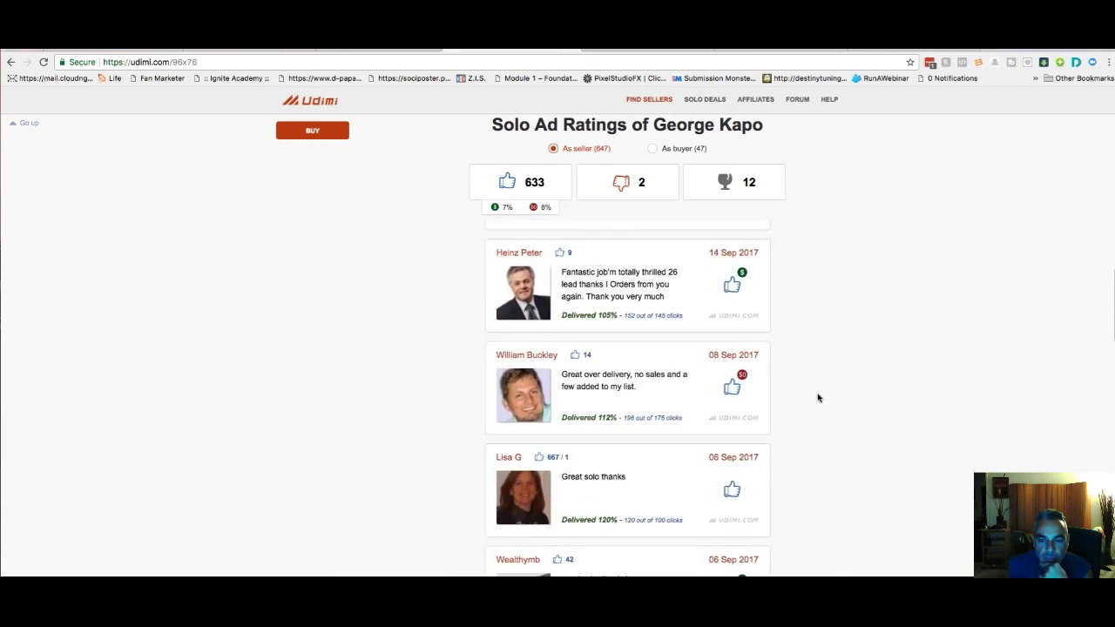
scroll(817, 399, "down", 2)
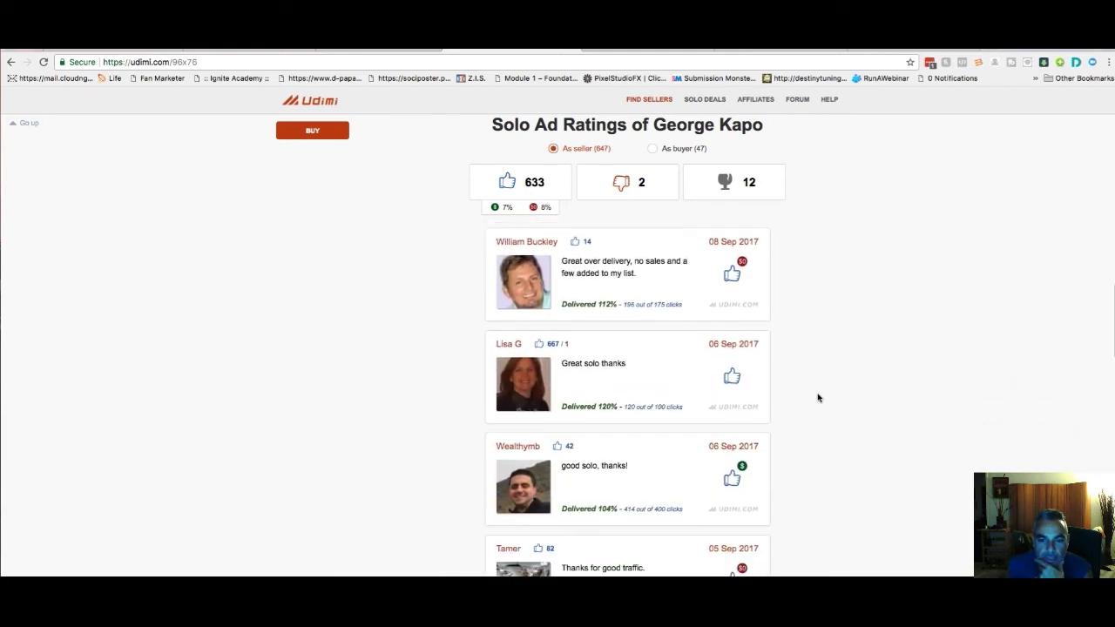
scroll(817, 399, "down", 2)
scroll(817, 398, "up", 2)
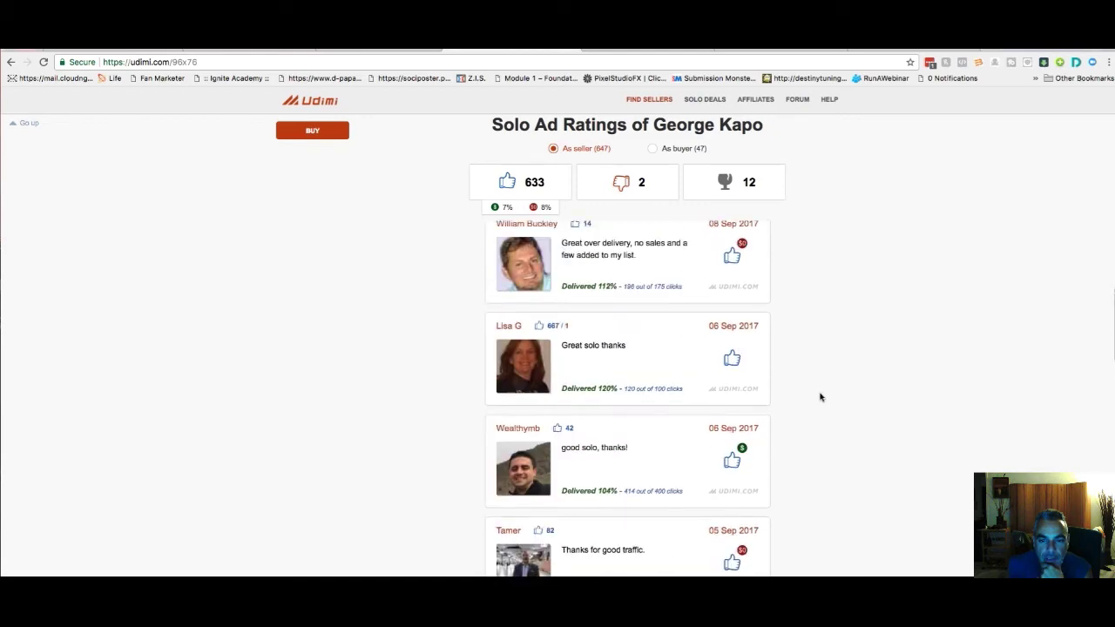
left_click(817, 398)
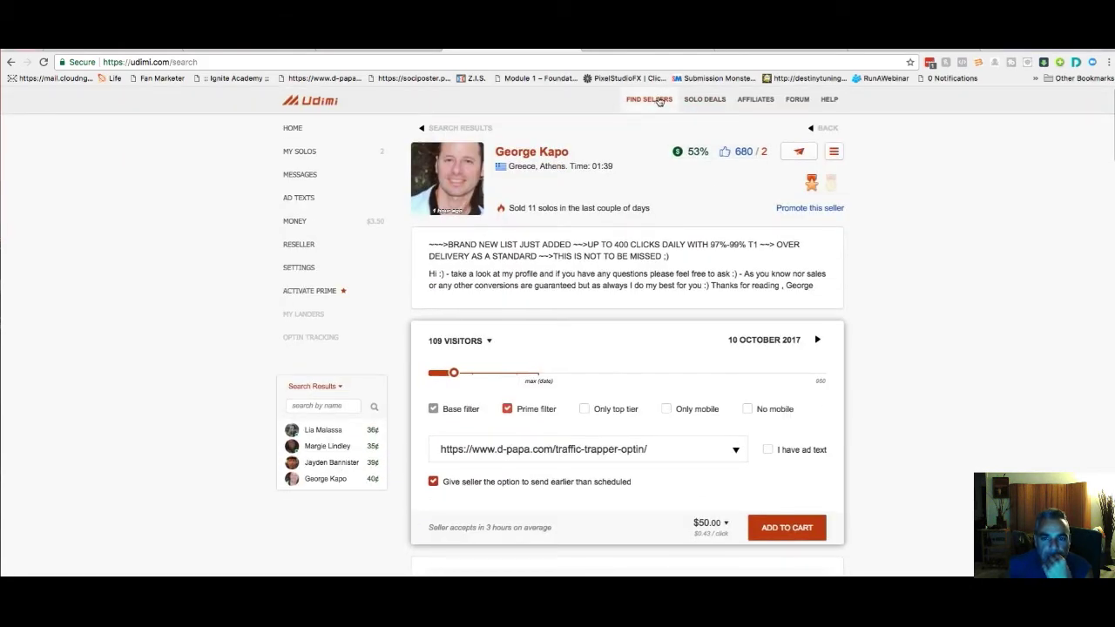
left_click(659, 102)
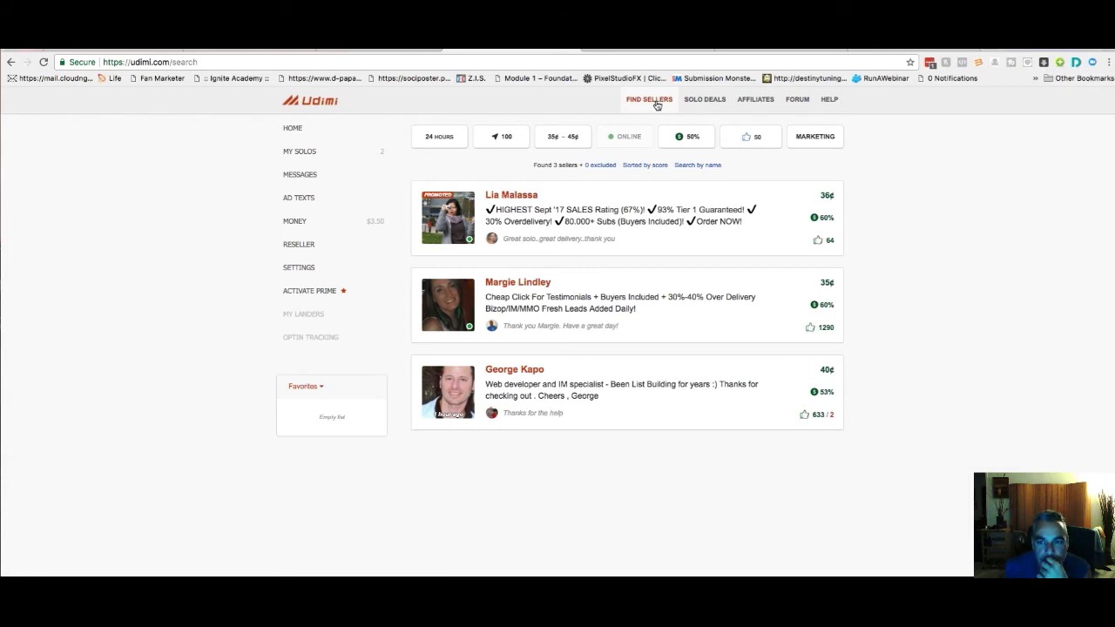
left_click(518, 198)
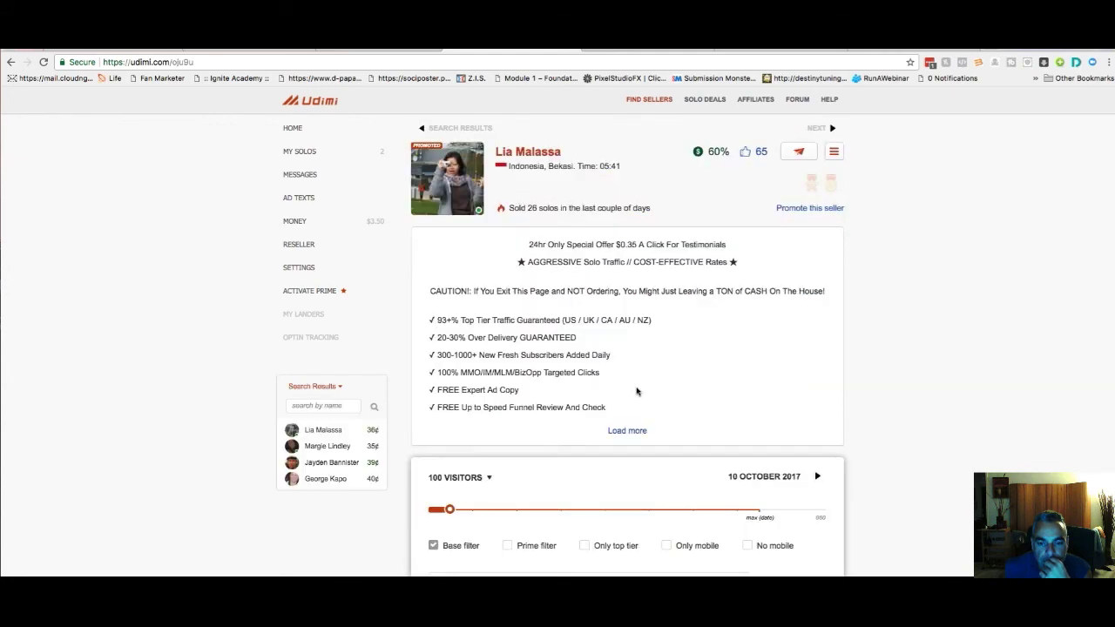
scroll(636, 391, "down", 2)
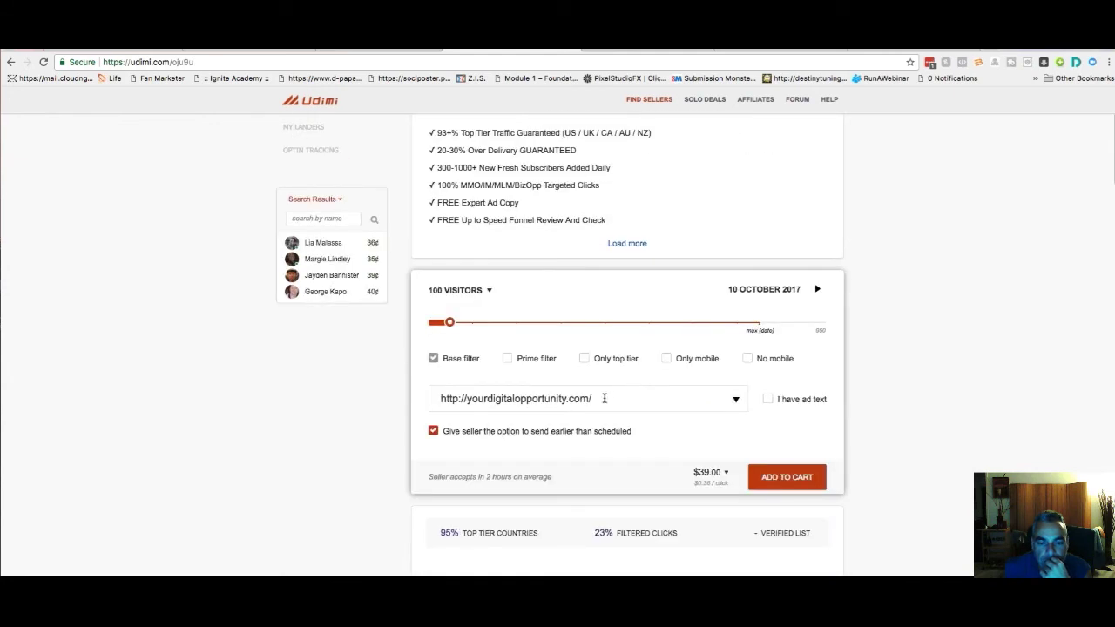
left_click_drag(604, 399, 383, 361)
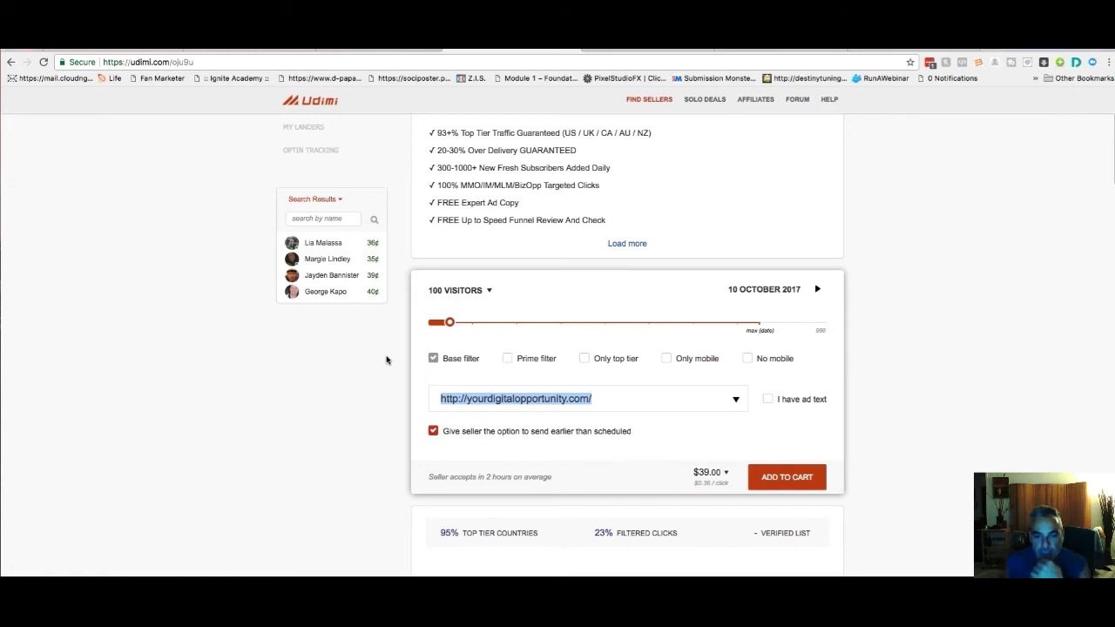
left_click(606, 400)
type("https://www.d-papa.com/traffic-trapper-optin/")
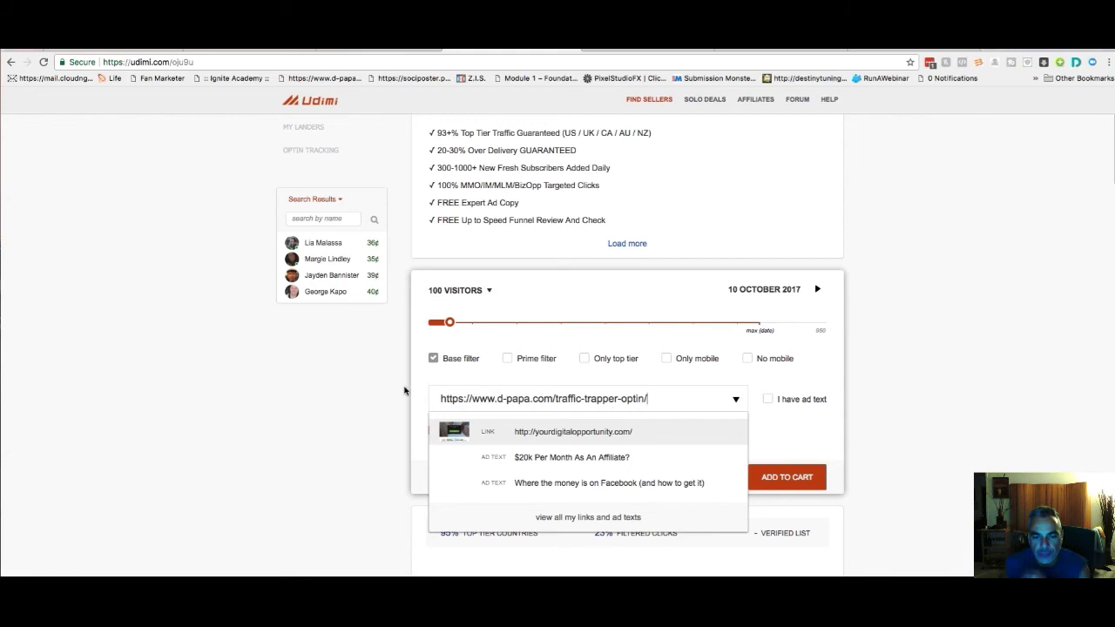
left_click(408, 391)
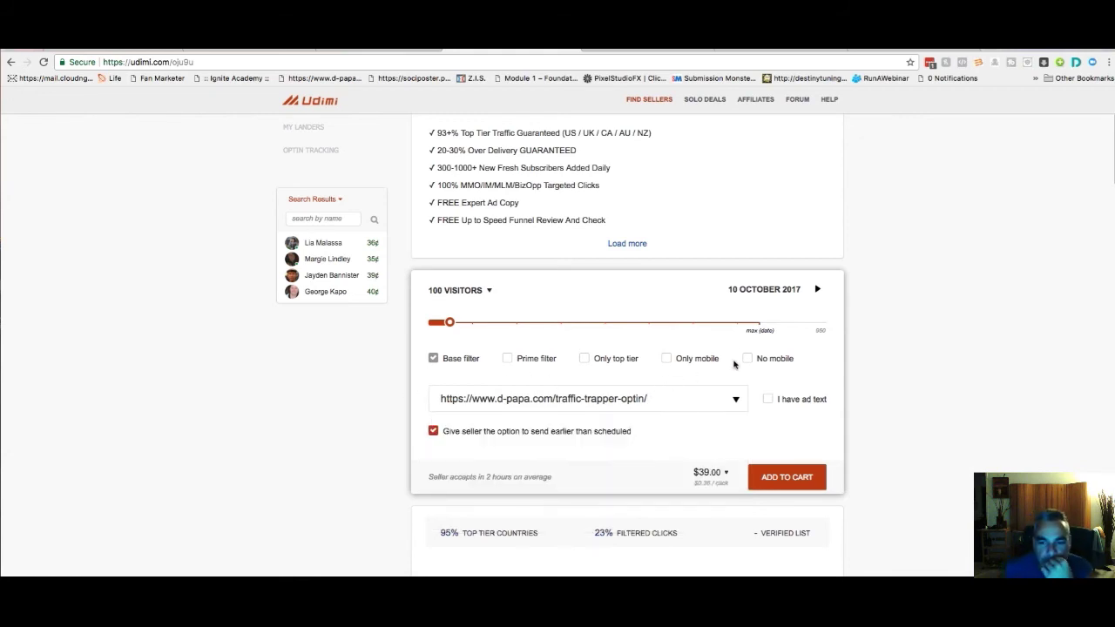
scroll(732, 365, "up", 2)
Read the first seller's Solo Ad Ratings reviews, then switch to the second seller's 105-visitor order page
scroll(729, 367, "up", 1)
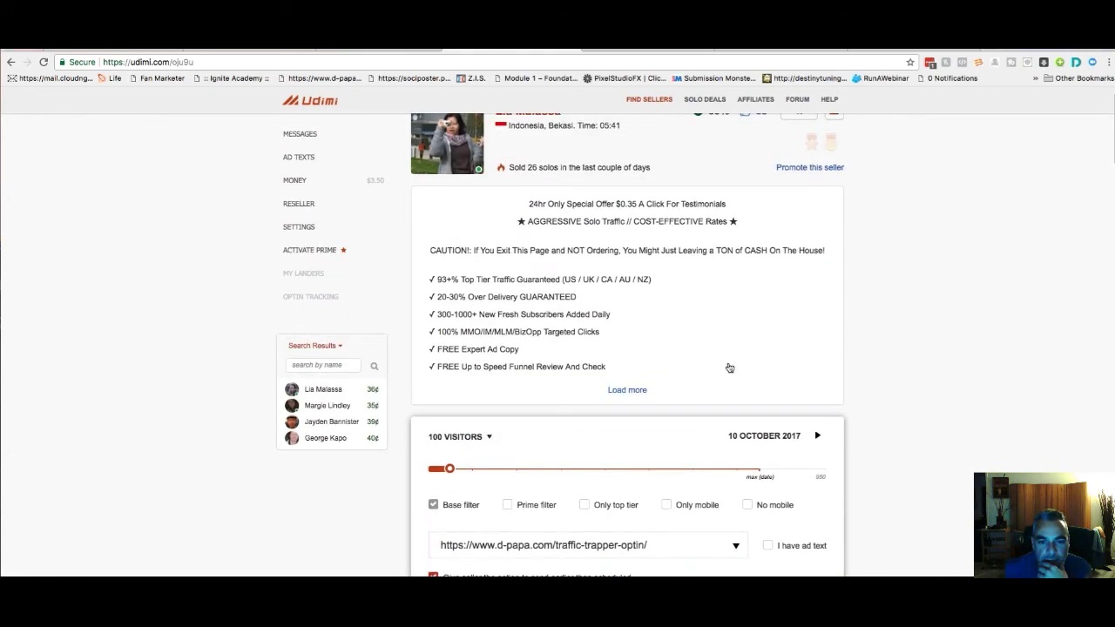
scroll(729, 367, "down", 3)
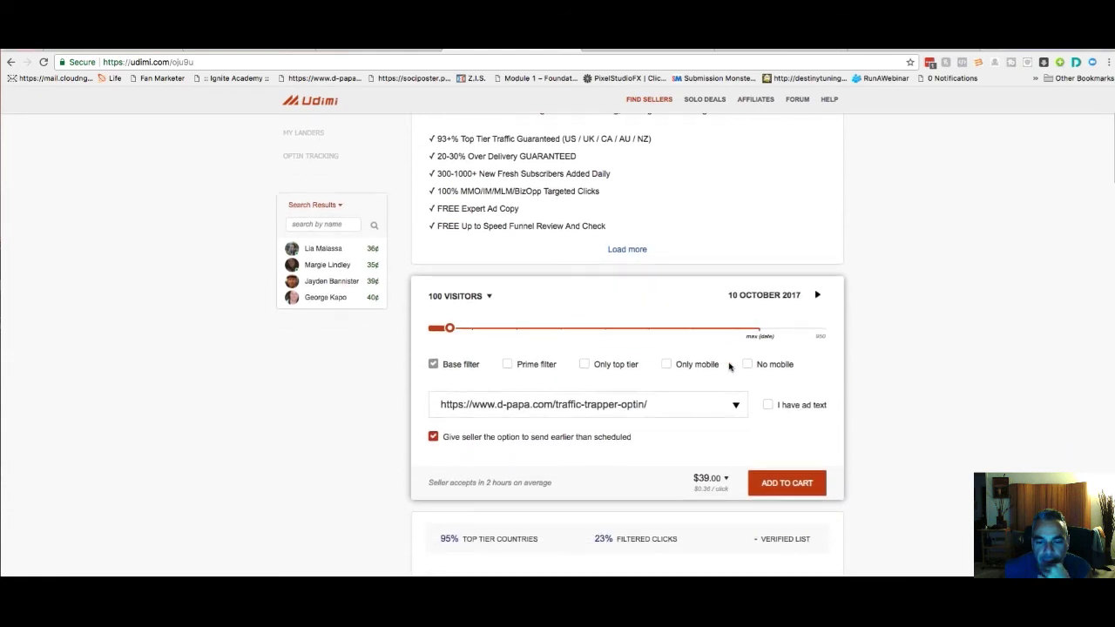
scroll(732, 365, "down", 3)
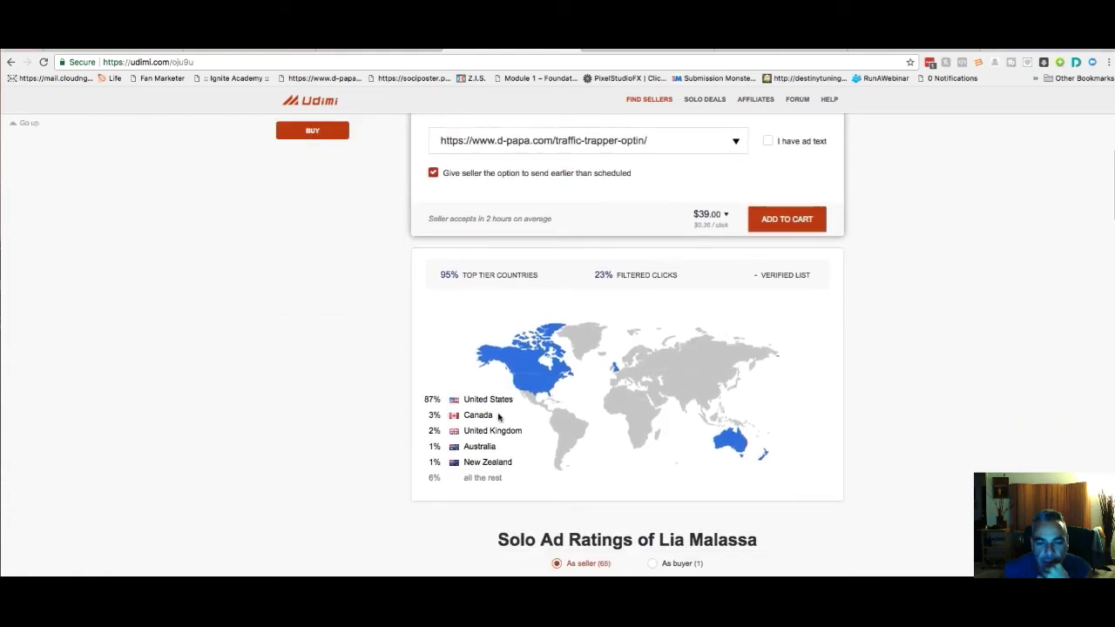
scroll(617, 446, "down", 3)
scroll(617, 446, "down", 5)
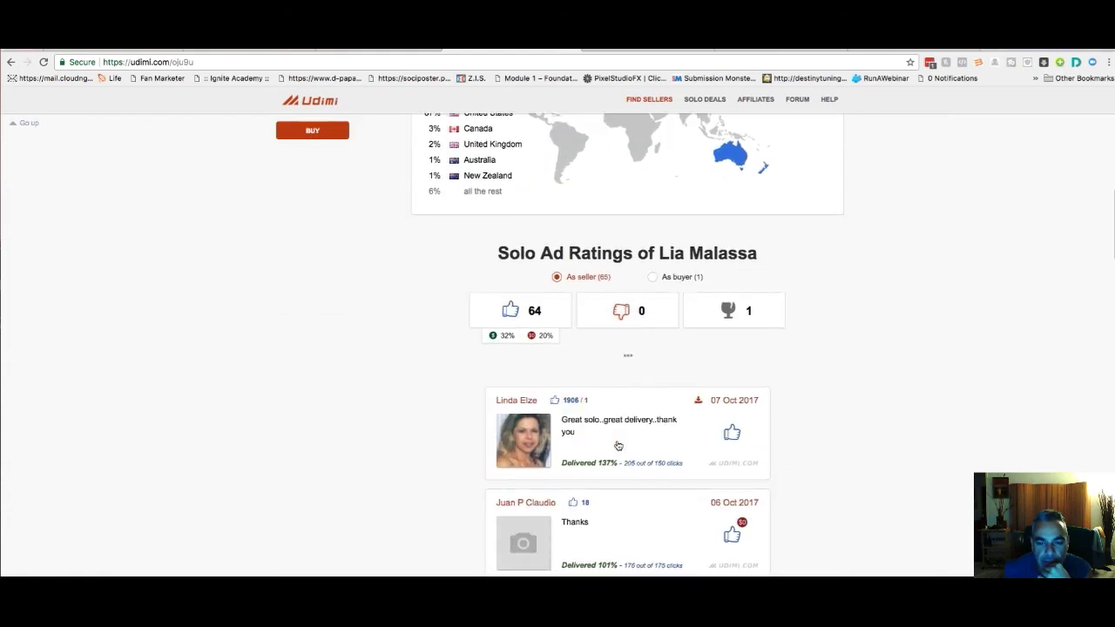
scroll(618, 444, "down", 4)
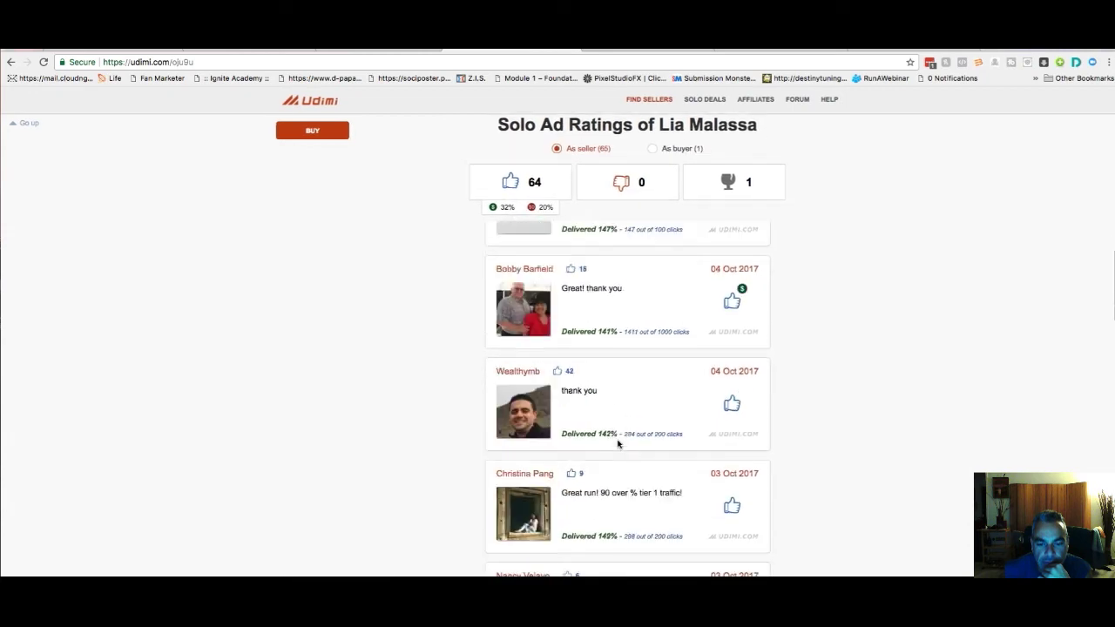
scroll(618, 444, "down", 3)
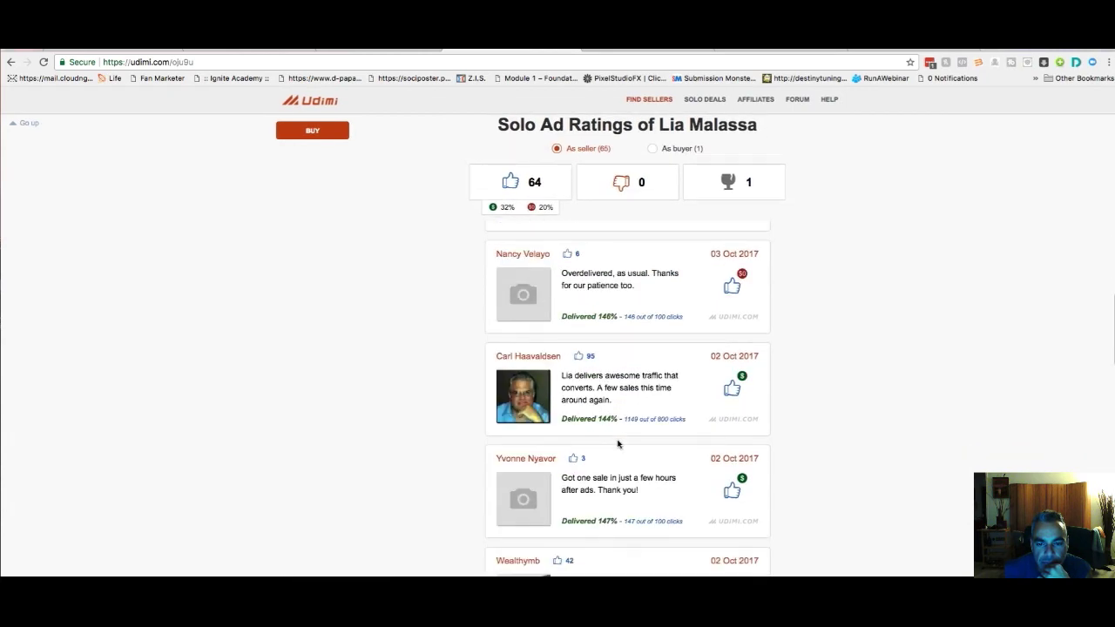
scroll(618, 444, "down", 5)
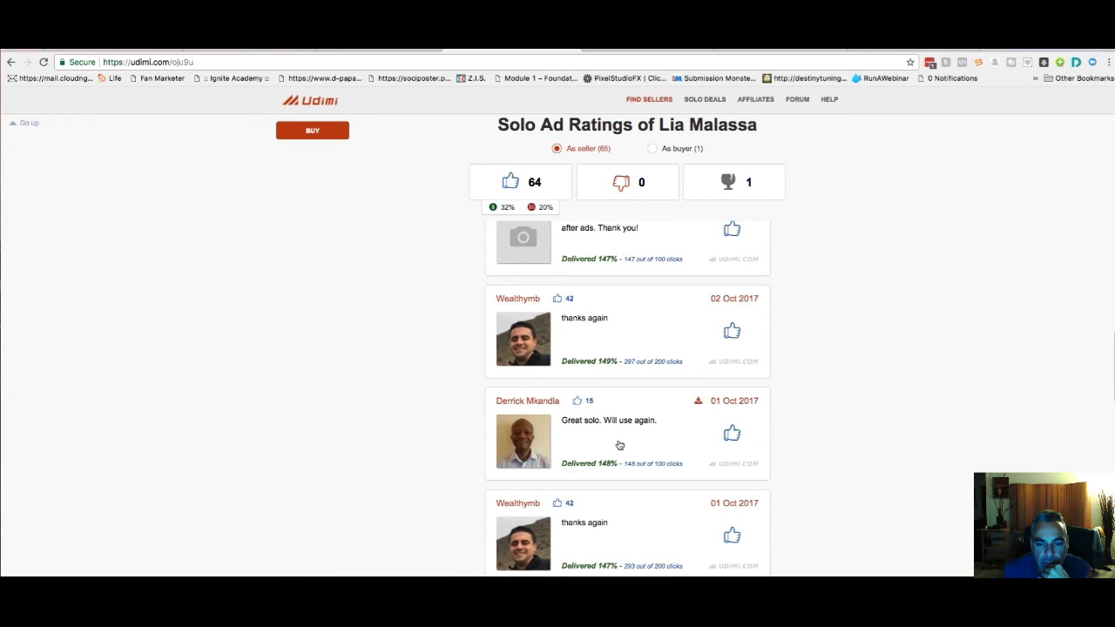
scroll(619, 445, "down", 2)
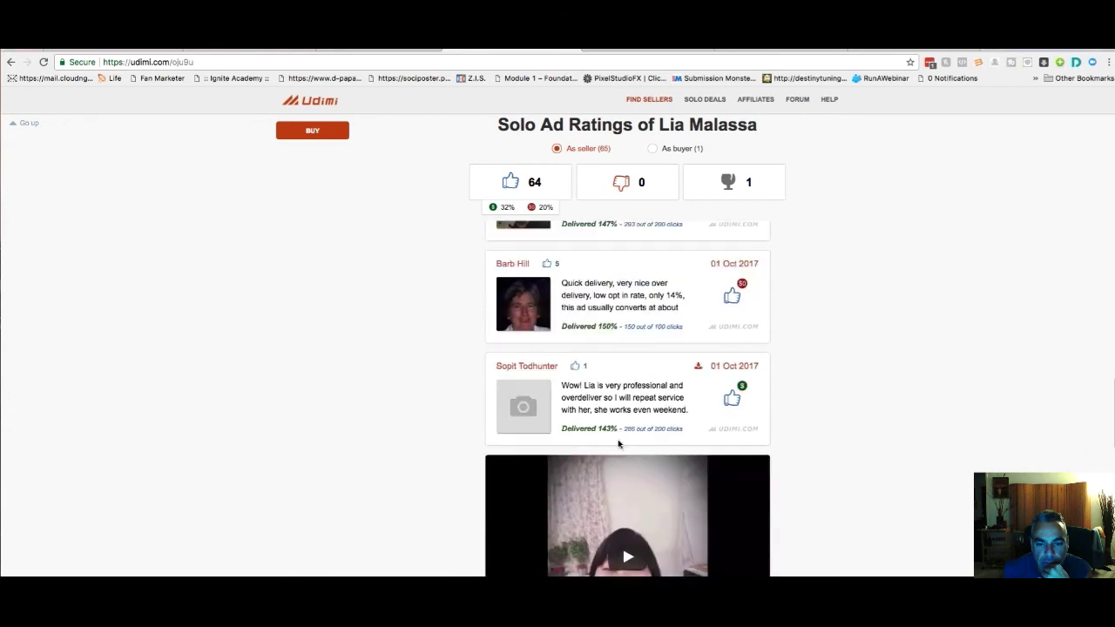
scroll(619, 444, "up", 1)
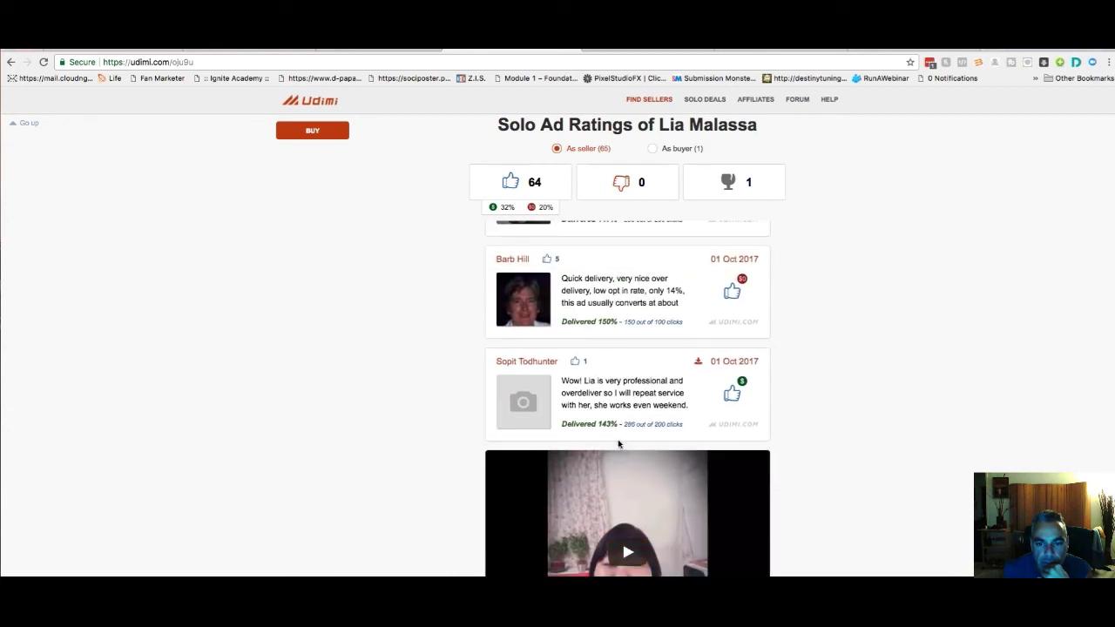
scroll(618, 444, "down", 2)
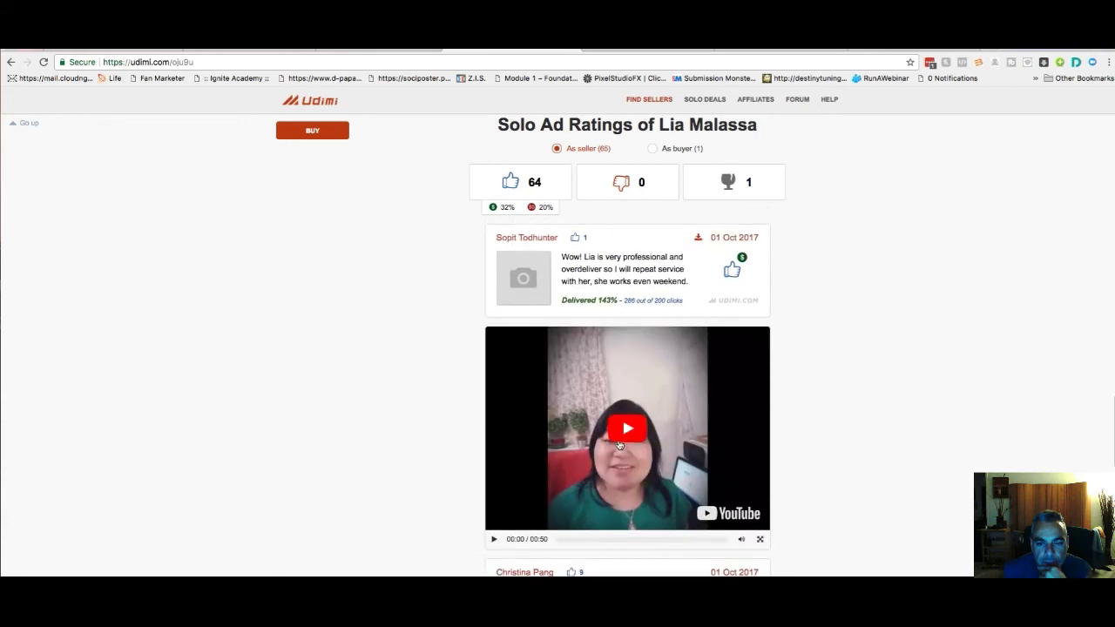
scroll(618, 445, "down", 1)
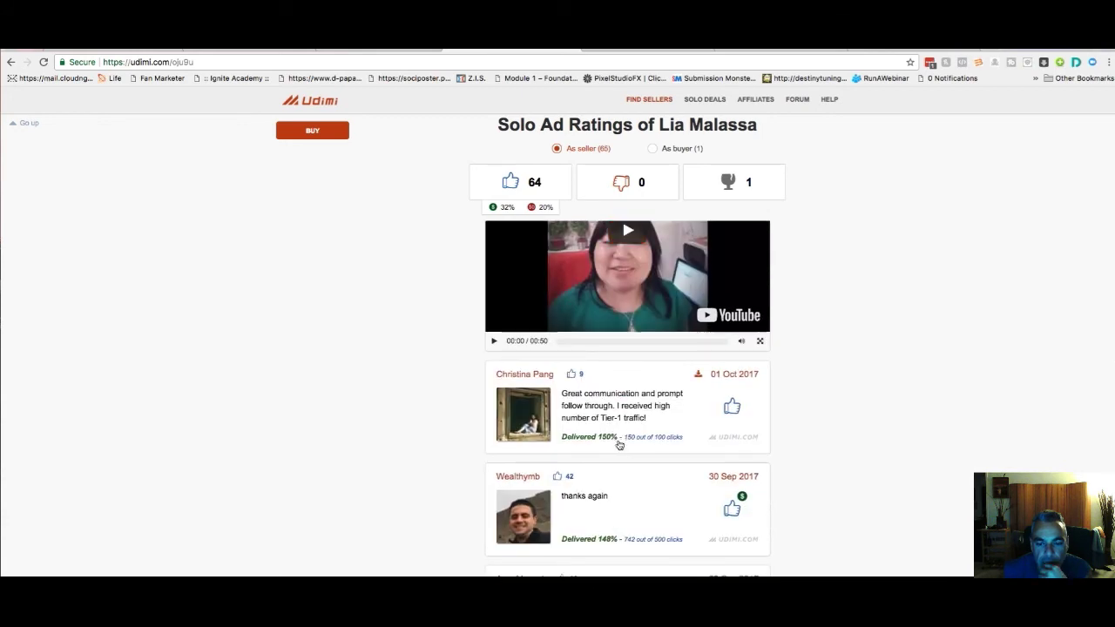
scroll(618, 444, "down", 3)
scroll(619, 445, "down", 4)
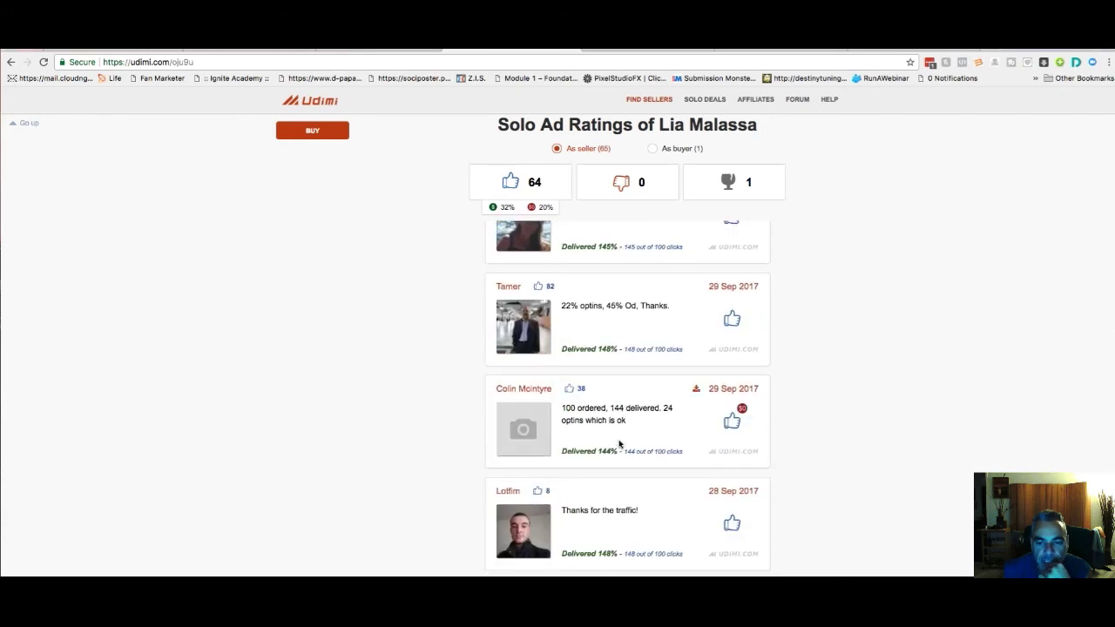
scroll(619, 444, "down", 3)
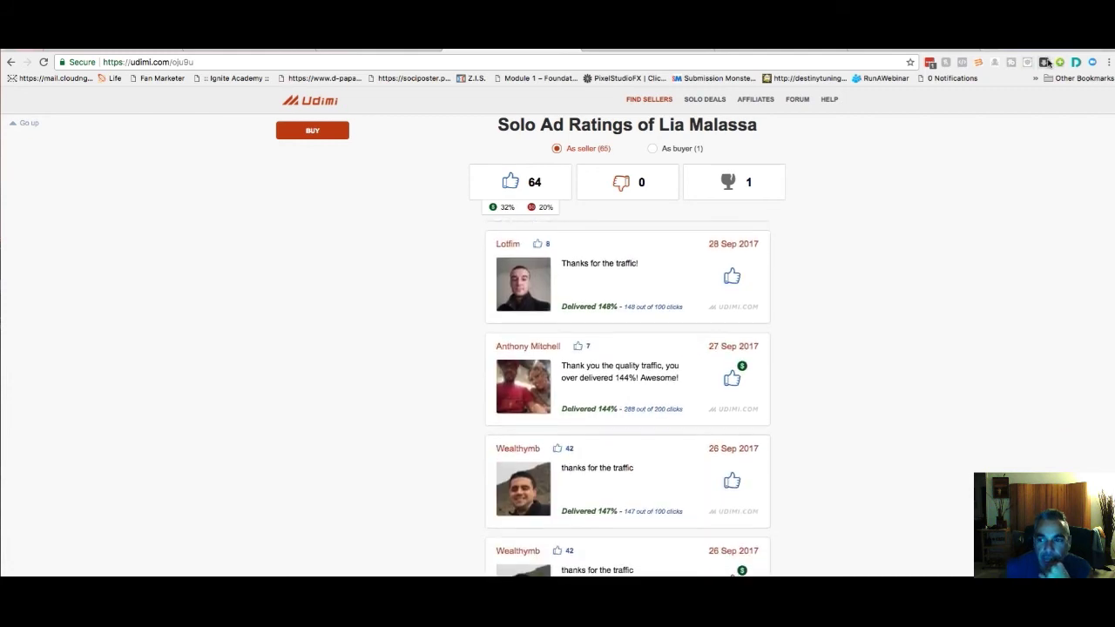
key("super+Left")
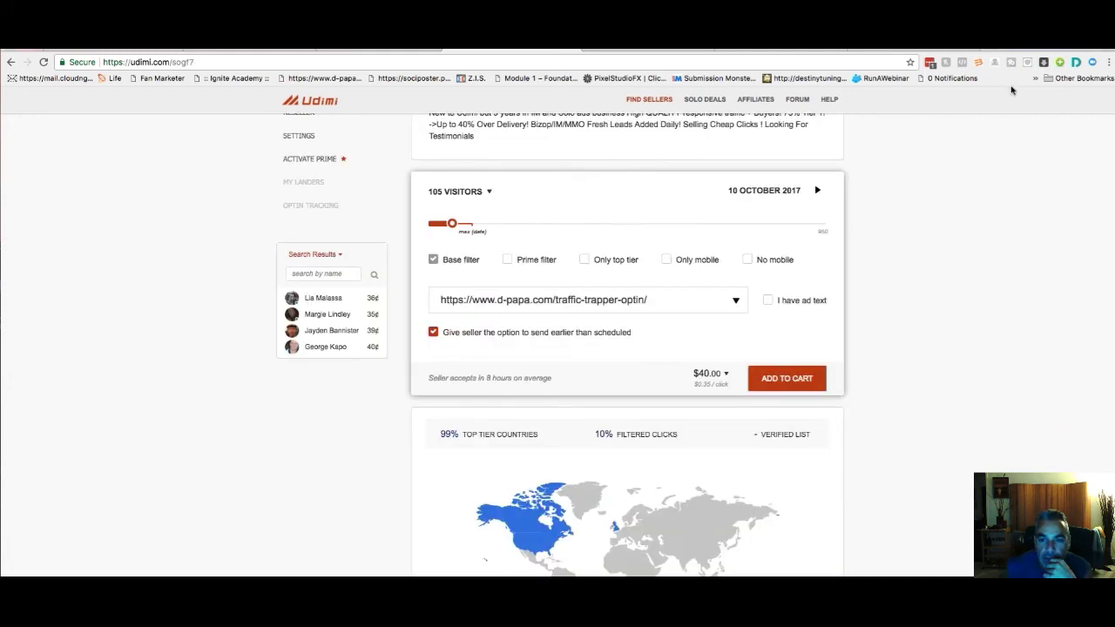
Add the 105-visitor, $40.00 solo for 10 Oct 2017 to the Udimi cart
scroll(665, 319, "up", 3)
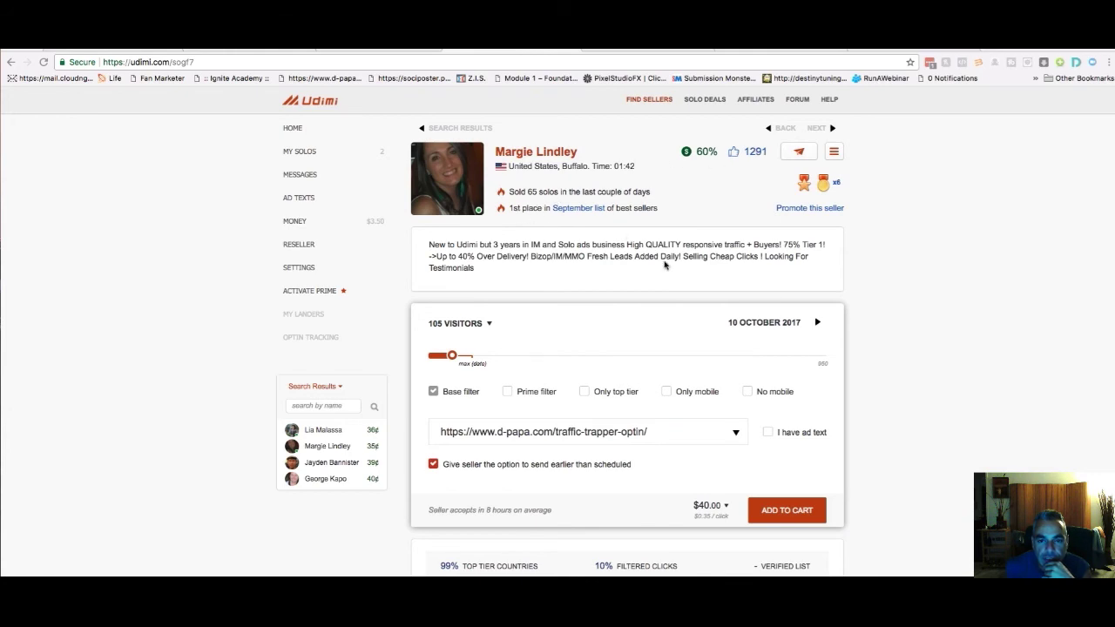
scroll(697, 305, "down", 4)
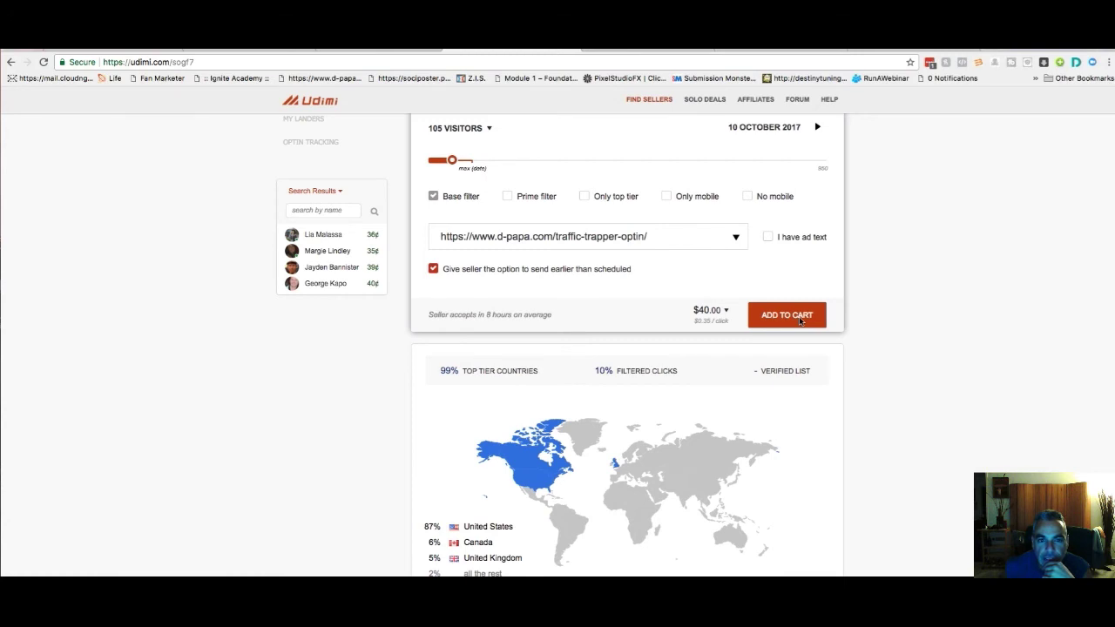
scroll(800, 320, "down", 2)
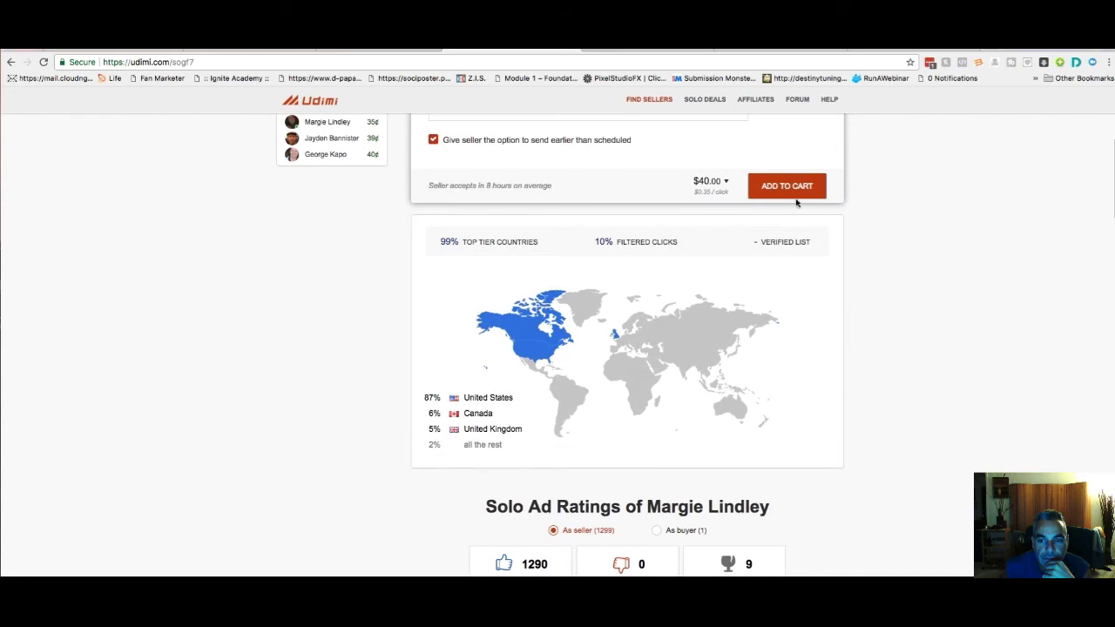
left_click(787, 187)
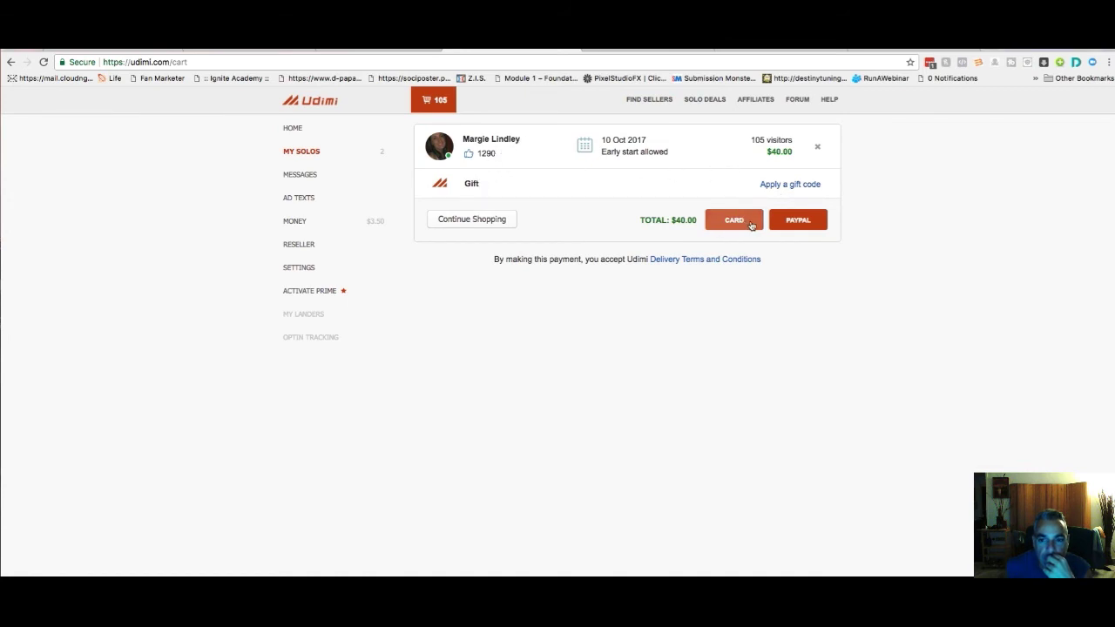
Check out the $40.00 Udimi cart with PayPal
left_click(800, 223)
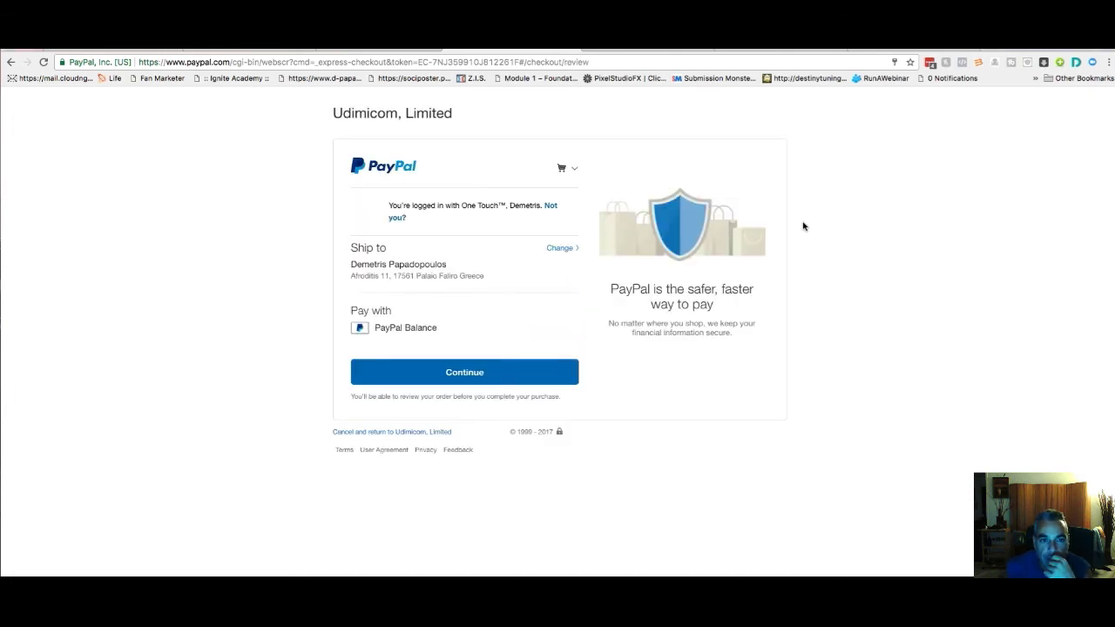
Approve the PayPal payment to Udimicom, Limited from the PayPal balance
left_click(479, 371)
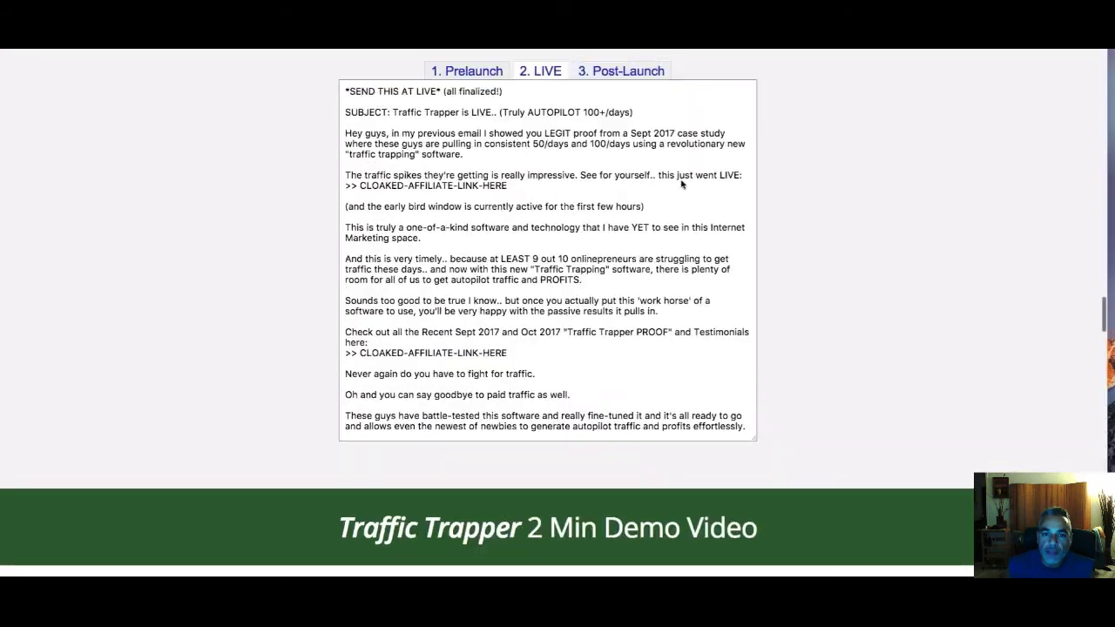
Select and copy the whole LIVE launch email swipe text
left_click_drag(346, 113, 734, 468)
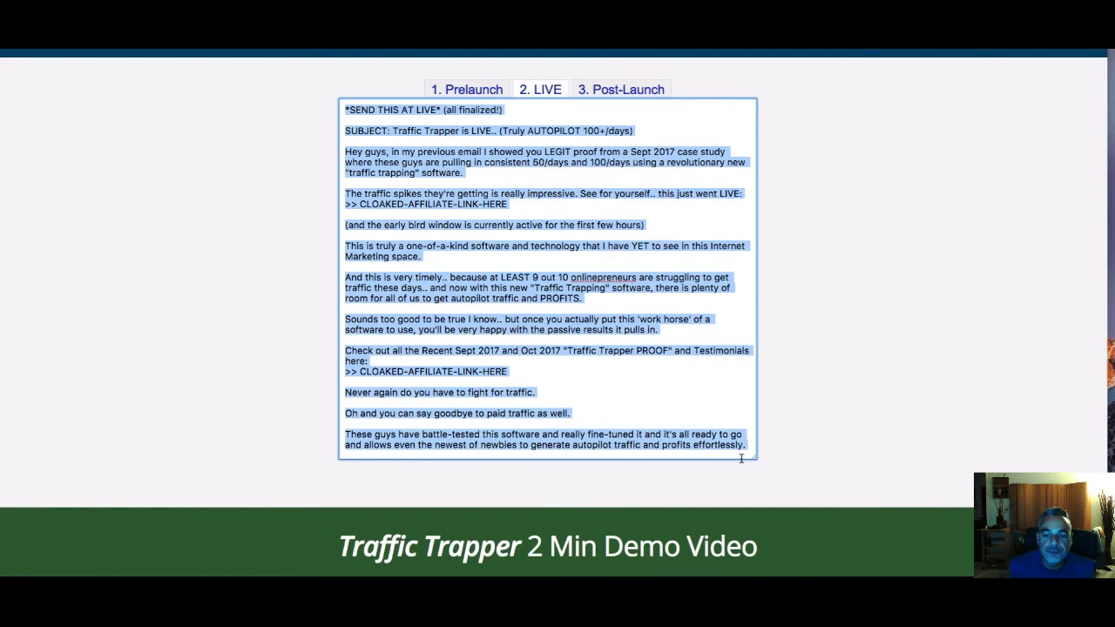
right_click(461, 160)
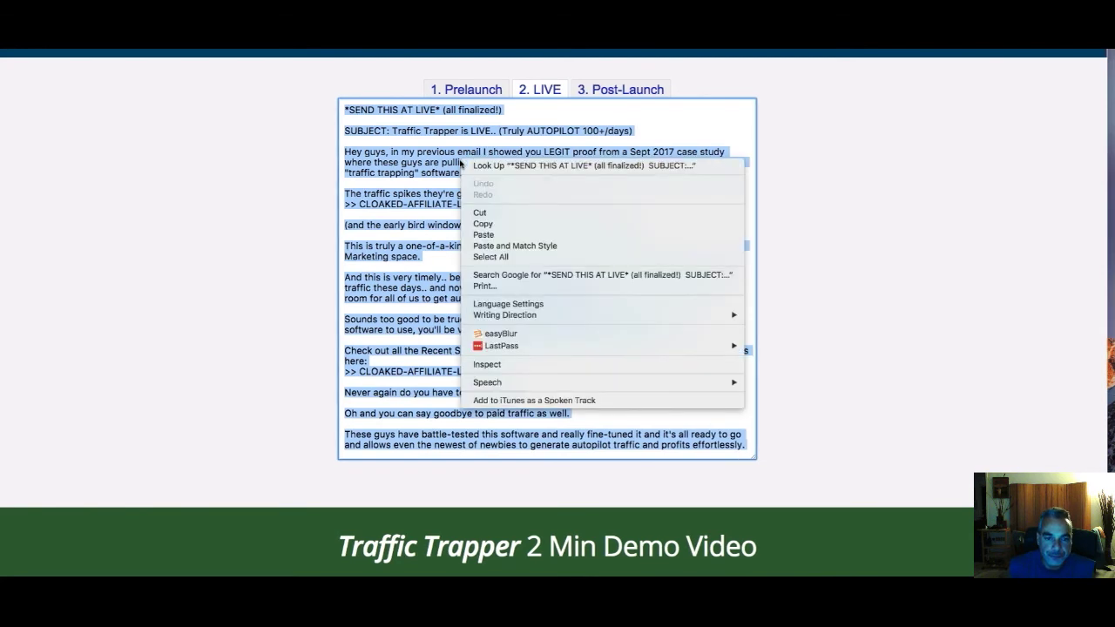
left_click(484, 224)
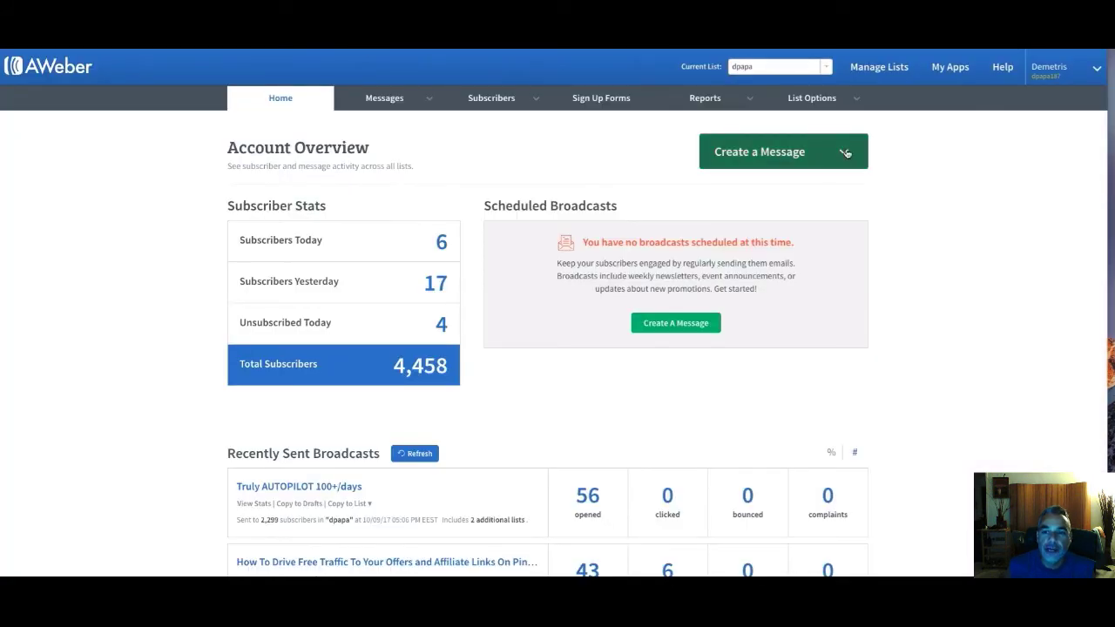
Switch AWeber's current list to Traffic Trapper Software and go to its Legacy Follow Up Series messages
left_click(789, 67)
scroll(792, 157, "down", 5)
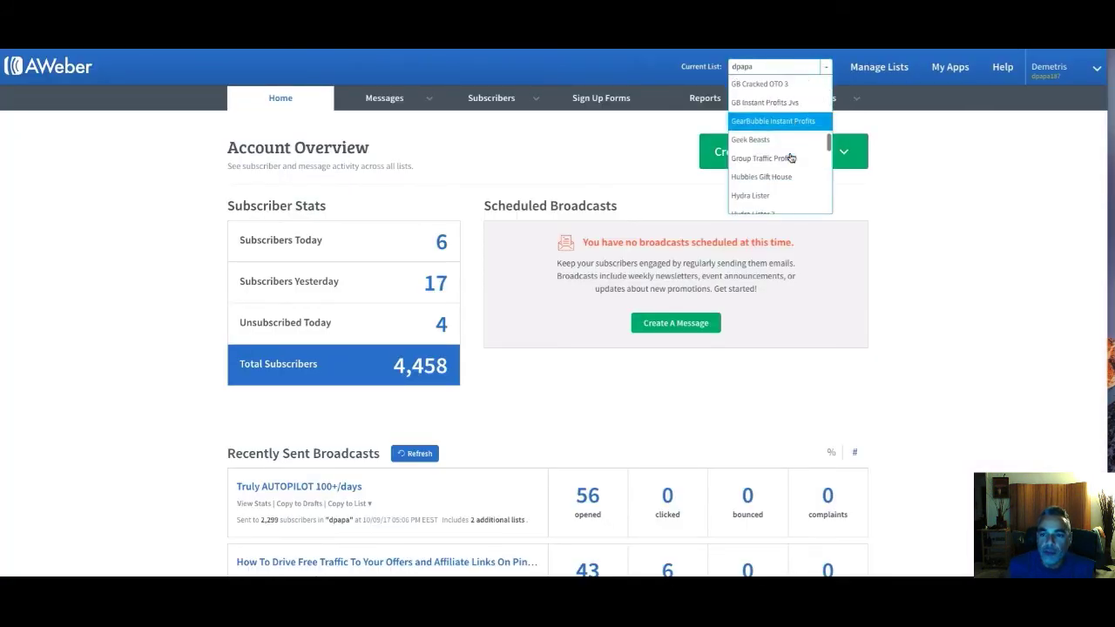
scroll(793, 129, "down", 2)
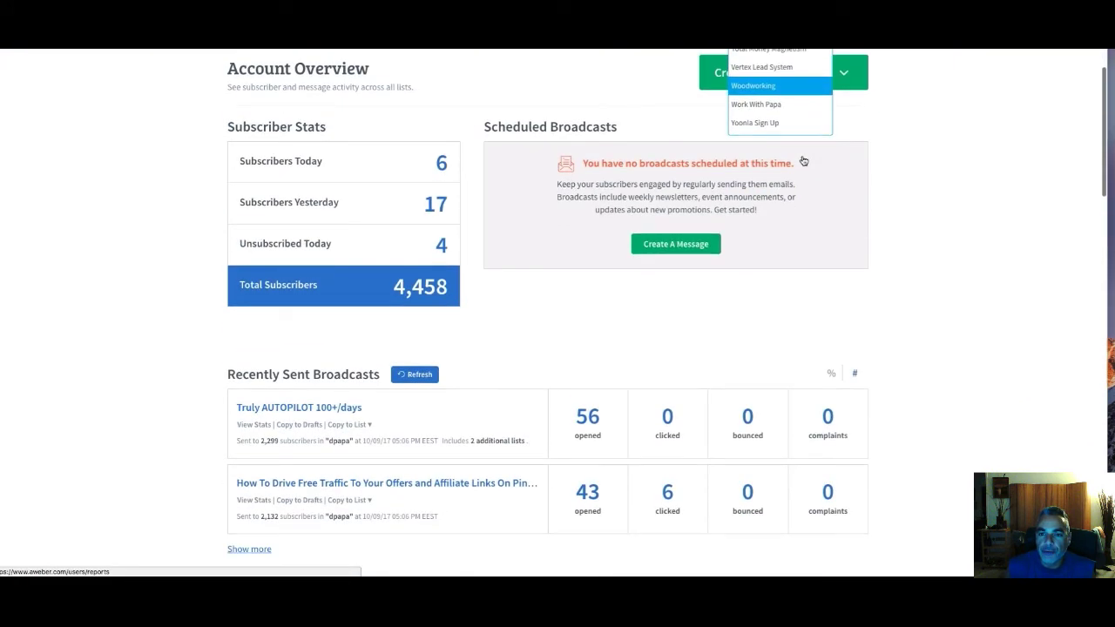
scroll(752, 105, "up", 8)
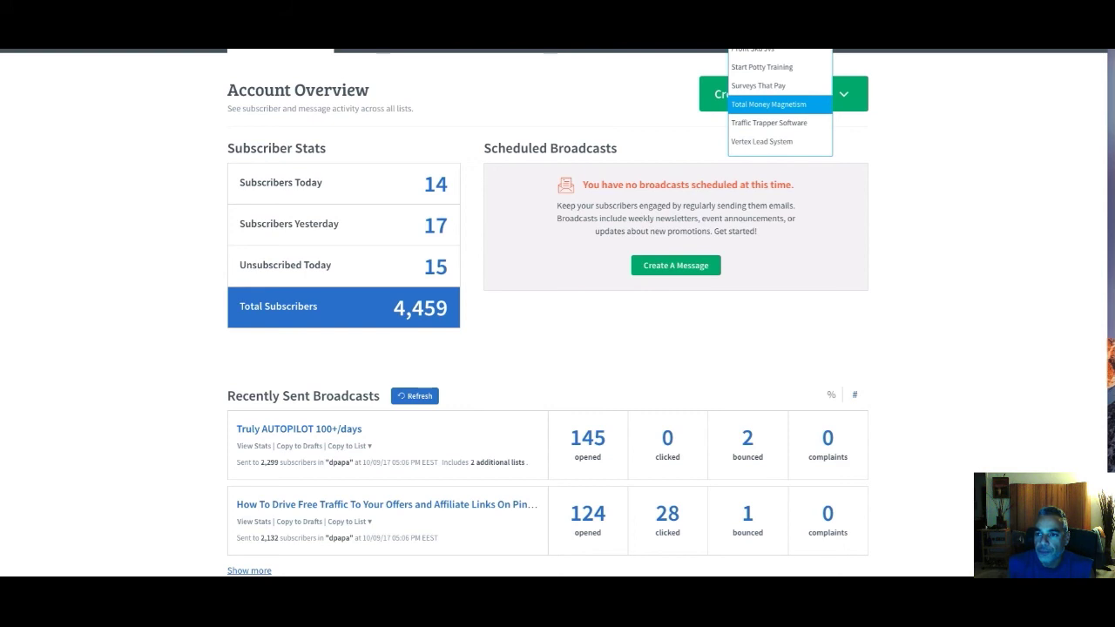
left_click(794, 126)
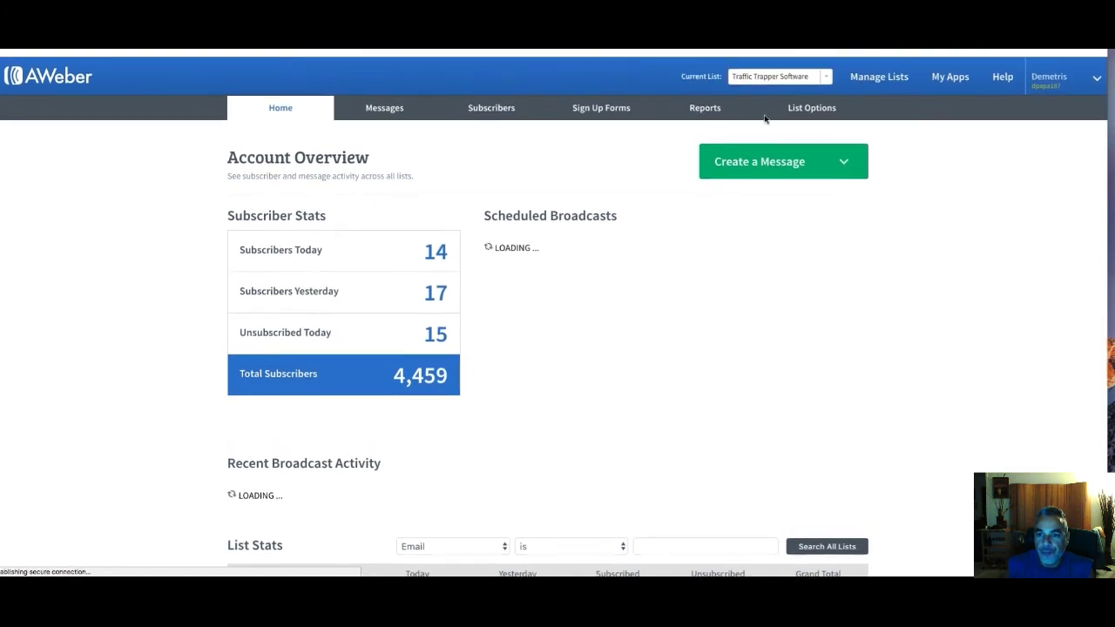
mouse_move(413, 102)
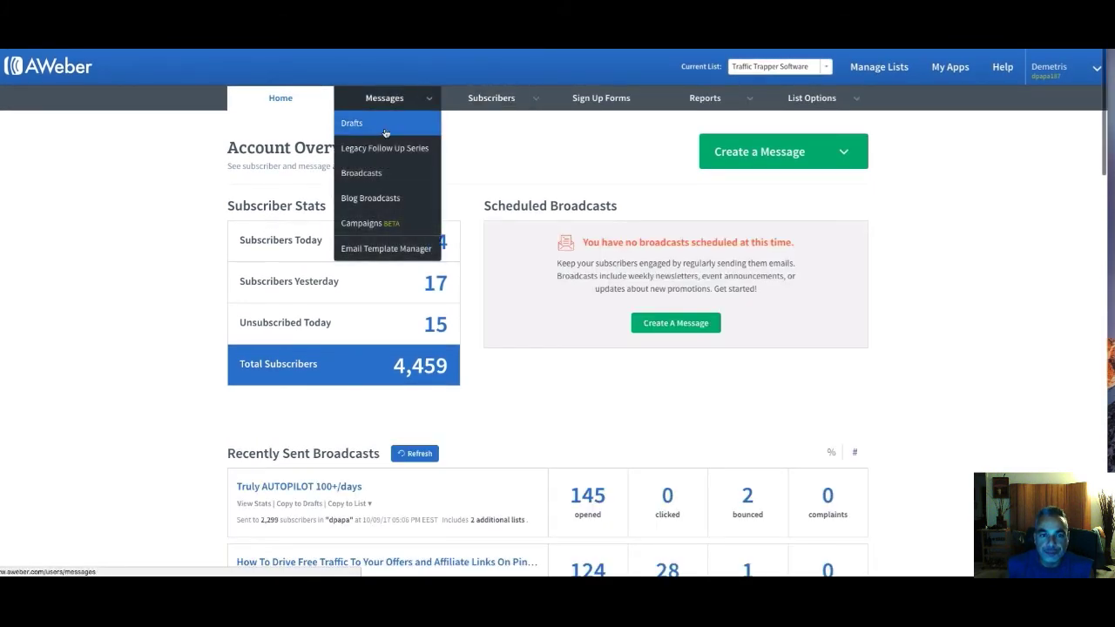
left_click(377, 155)
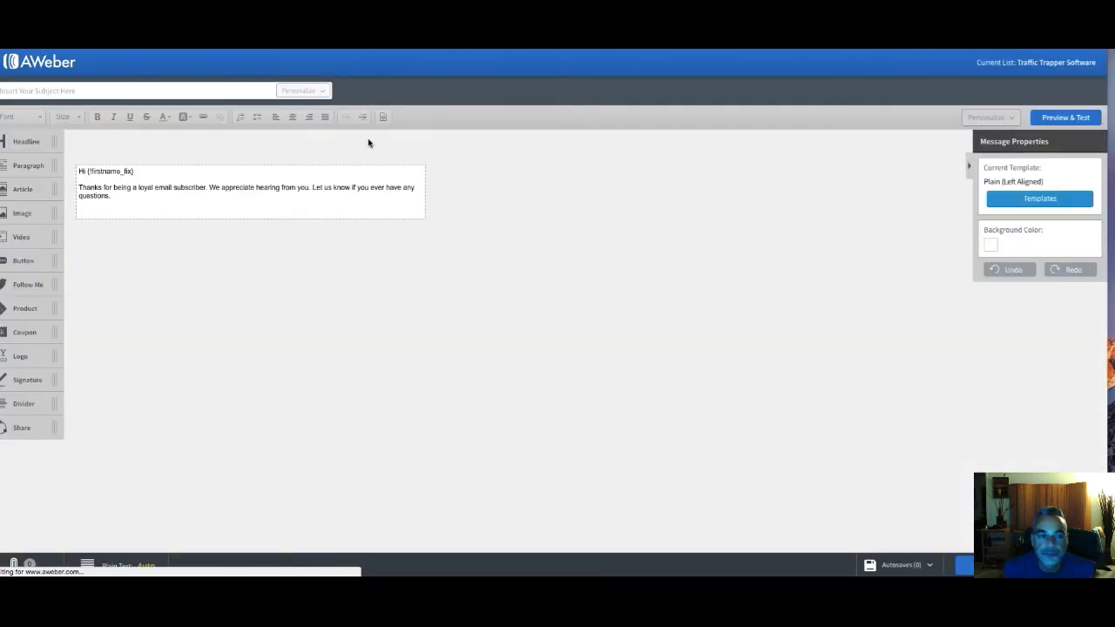
Start editing the new follow-up message's default text block
left_click(119, 193)
Paste the email over the placeholder paragraph and delete the SEND THIS AT LIVE note
left_click_drag(126, 197, 81, 189)
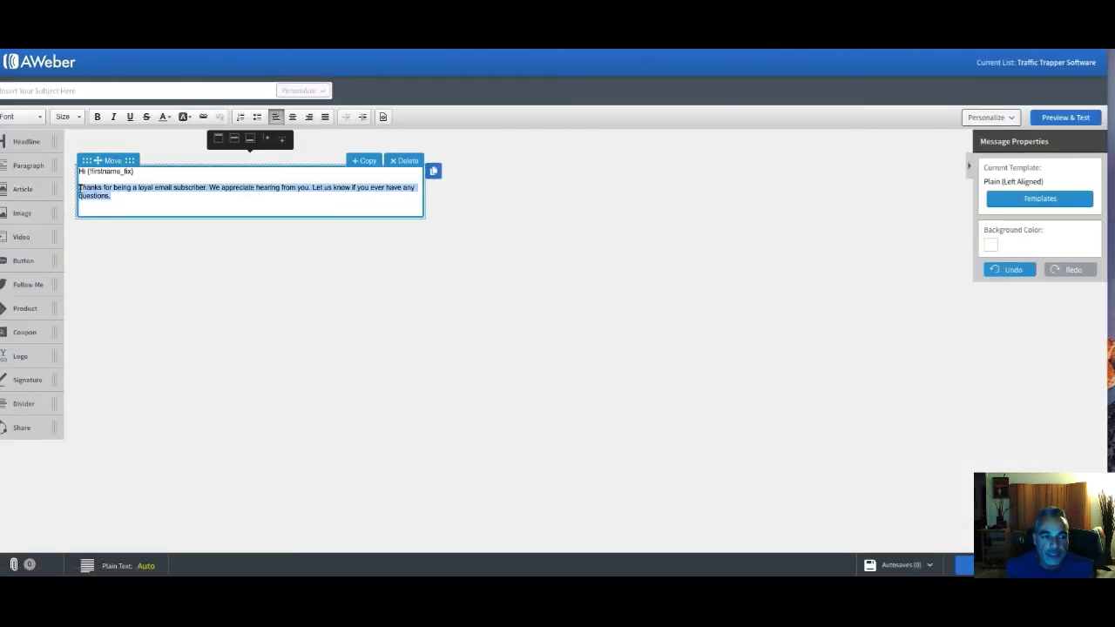
key("ctrl+v")
left_click_drag(207, 187, 74, 187)
key("BackSpace")
key("Return")
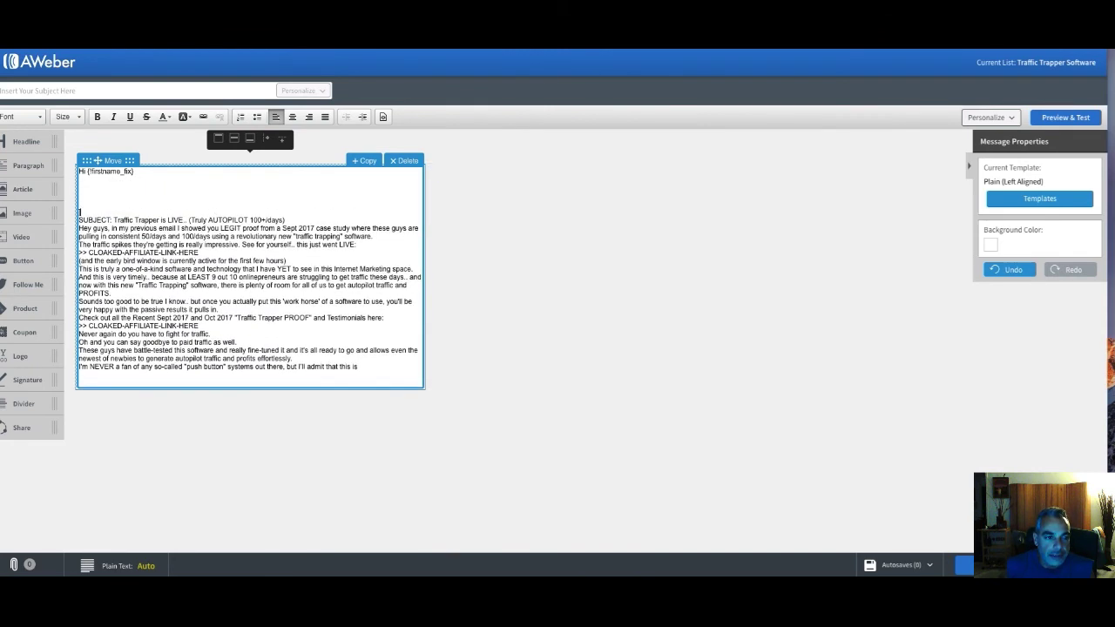
key("BackSpace")
Set the subject to 'Traffic Trapper is LIVE.. (Truly AUTOPILOT 100+/days)' from the body's subject line
left_click_drag(289, 196, 114, 195)
right_click(128, 192)
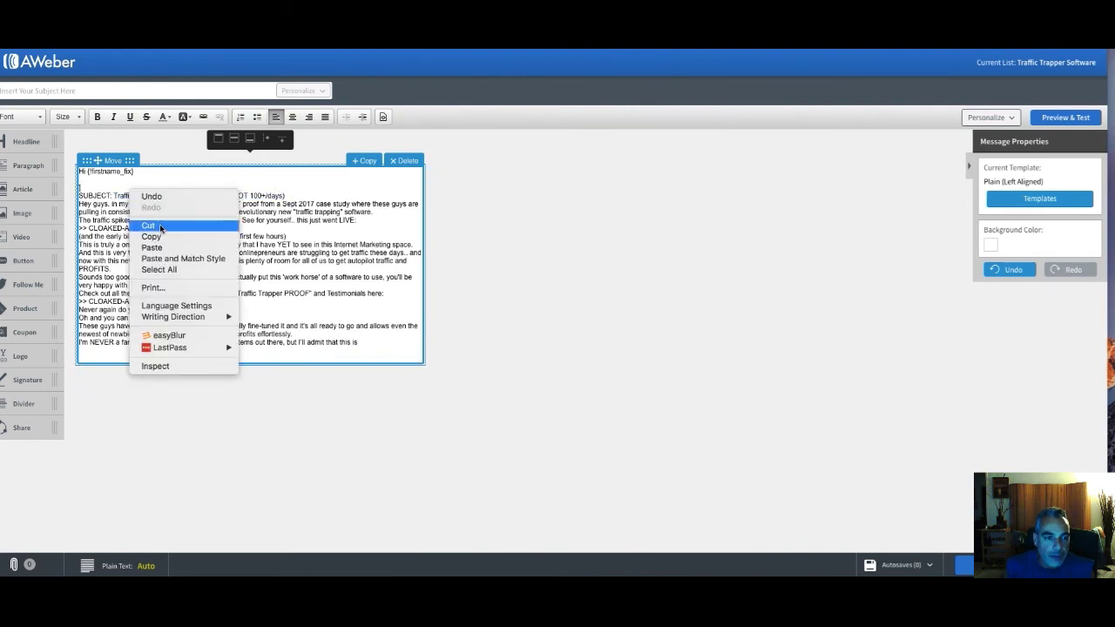
left_click(158, 225)
left_click(75, 90)
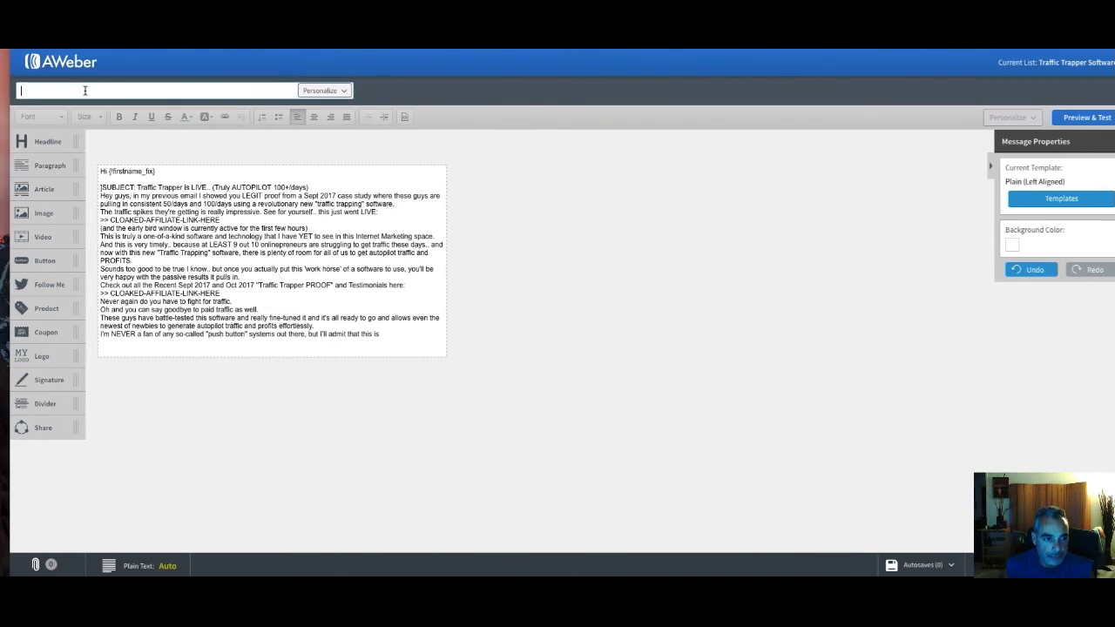
left_click(183, 187)
left_click_drag(271, 188, 309, 187)
left_click(200, 180)
left_click(137, 187)
right_click(295, 186)
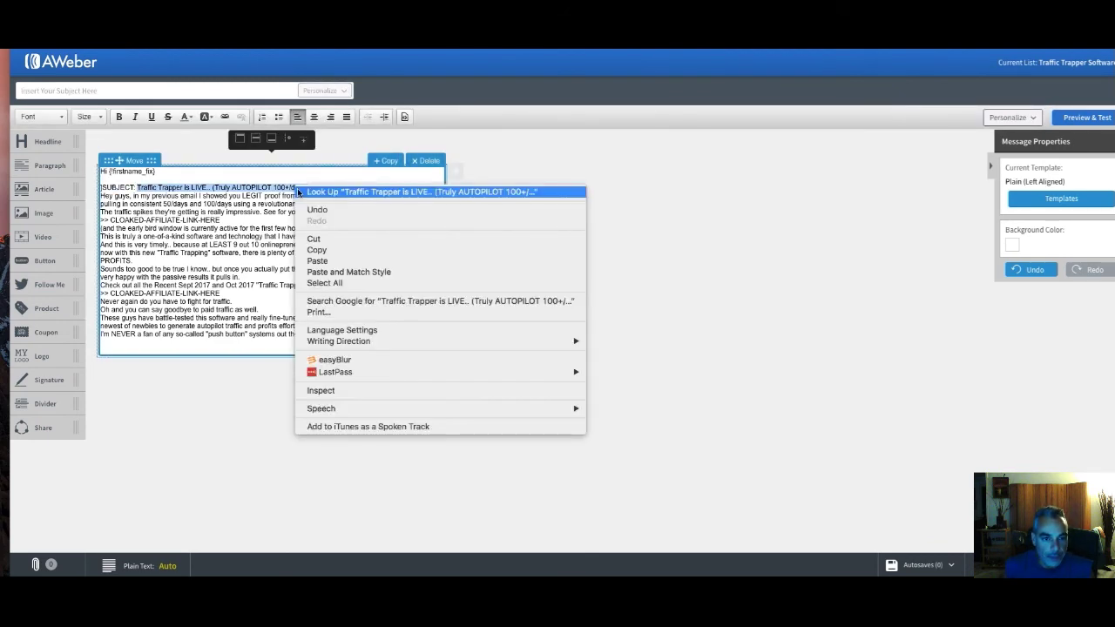
left_click(352, 252)
left_click(156, 90)
key("super+v")
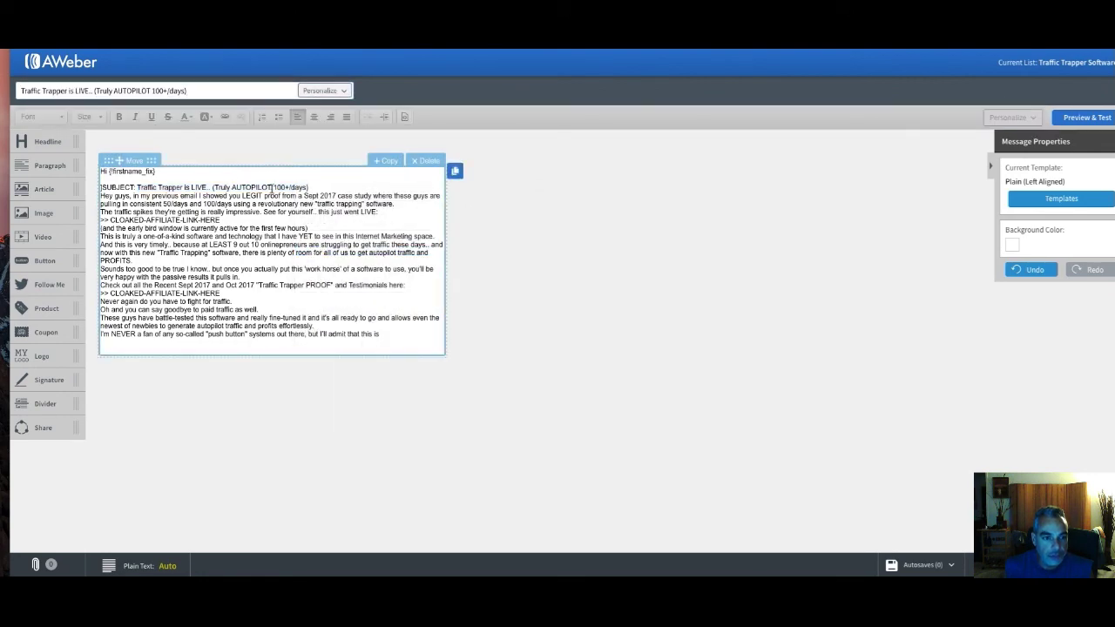
Delete the leftover SUBJECT line and blank line from the email body
left_click_drag(326, 187, 176, 187)
key("Return")
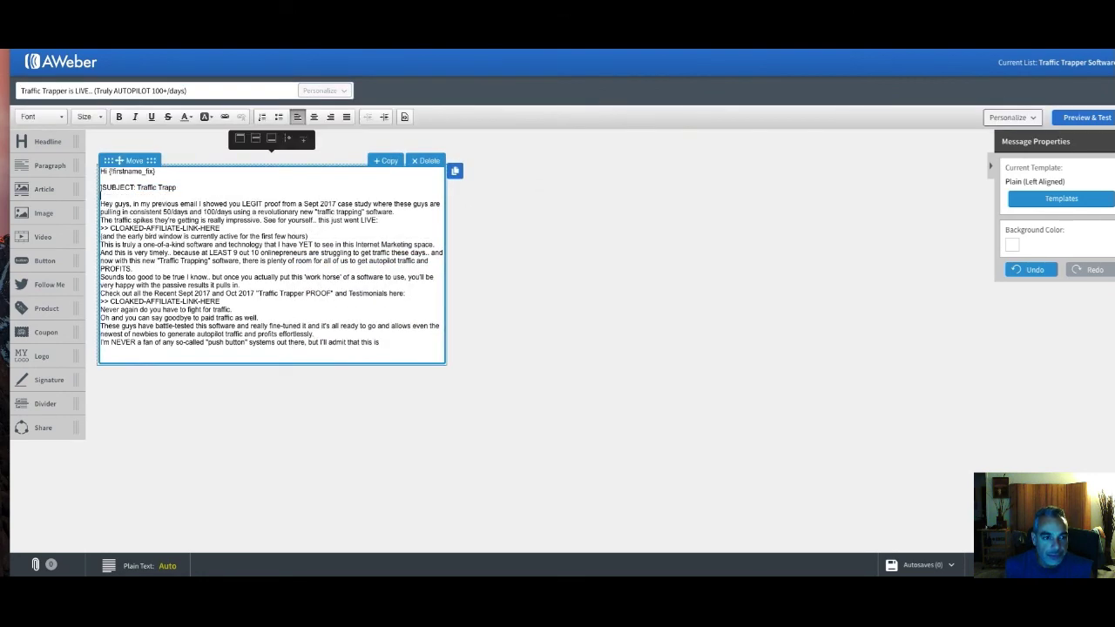
key("BackSpace")
key("BackSpace")
key("BackSpace")
key("BackSpace")
key("BackSpace")
key("BackSpace")
key("BackSpace")
key("BackSpace")
key("BackSpace")
key("BackSpace")
key("BackSpace")
key("BackSpace")
key("BackSpace")
key("BackSpace")
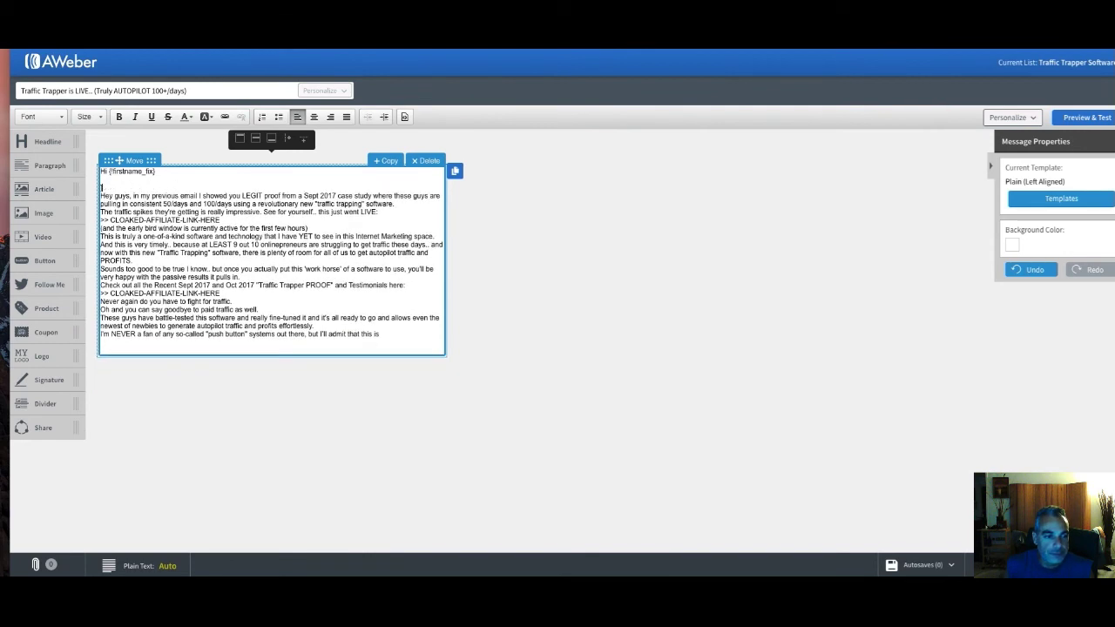
key("BackSpace")
Replace the first CLOAKED-AFFILIATE-LINK-HERE placeholder with 'Traffic Trapper' on its own line
left_click(388, 203)
key("Return")
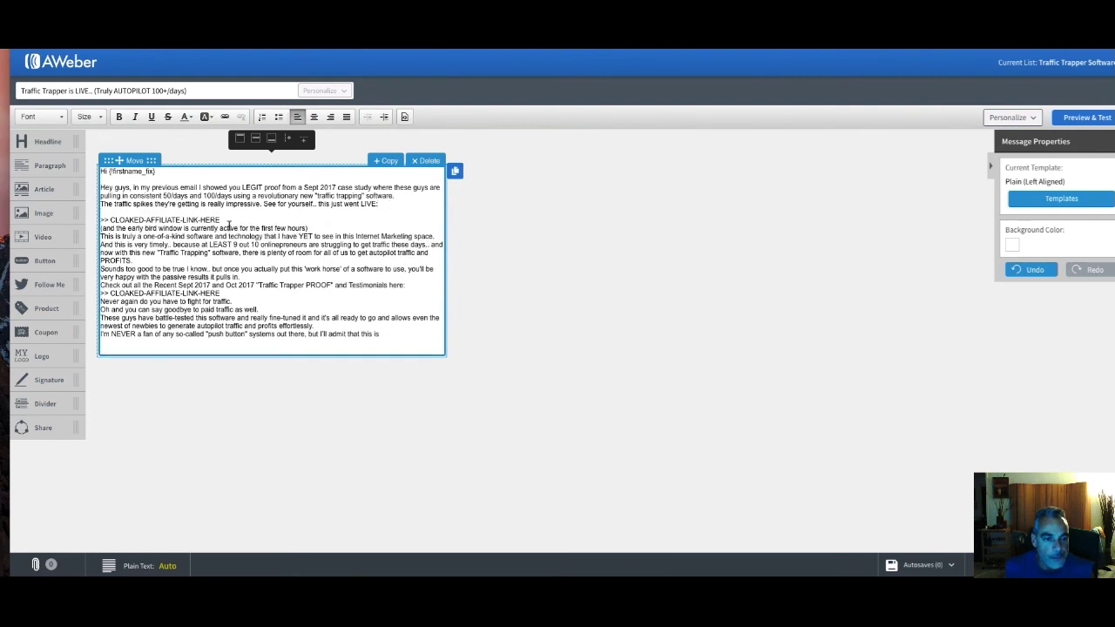
left_click_drag(220, 221, 110, 221)
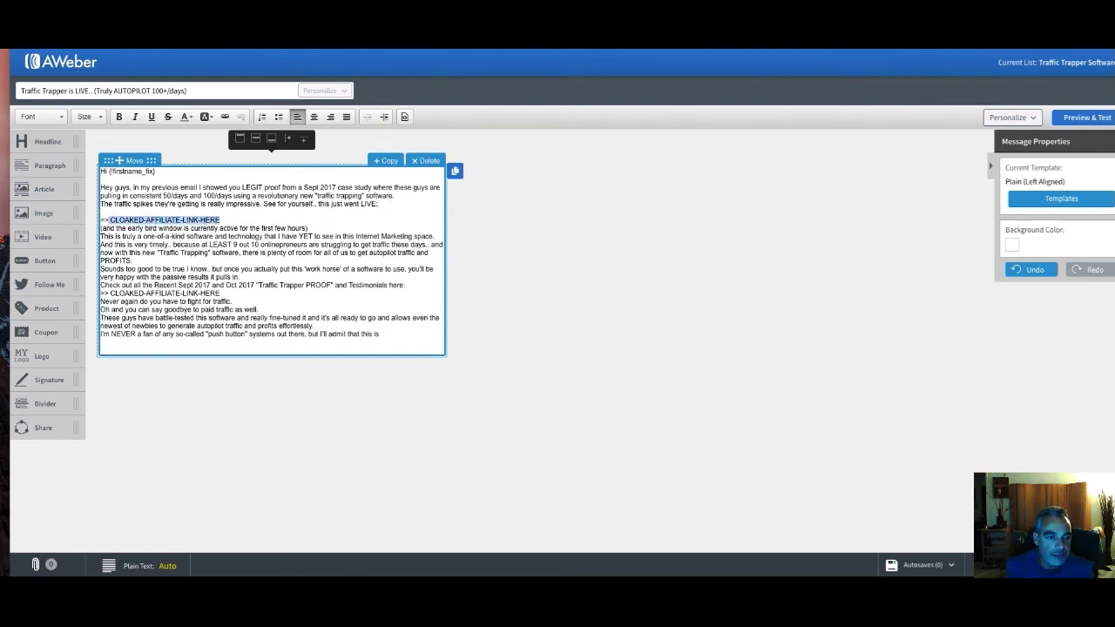
key("BackSpace")
type("h")
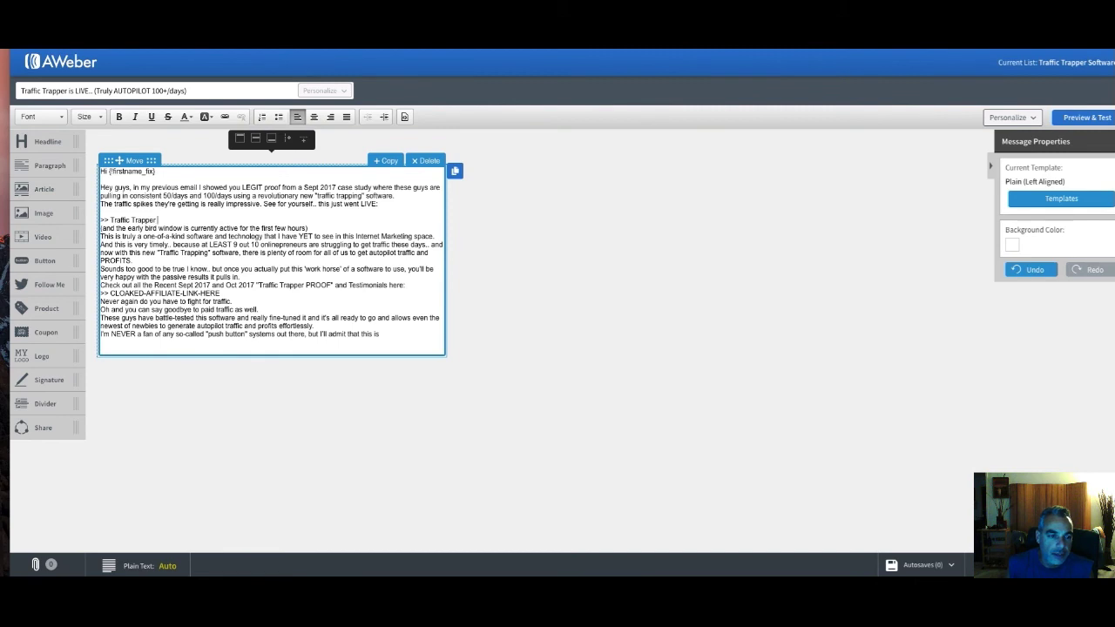
left_click_drag(158, 220, 110, 220)
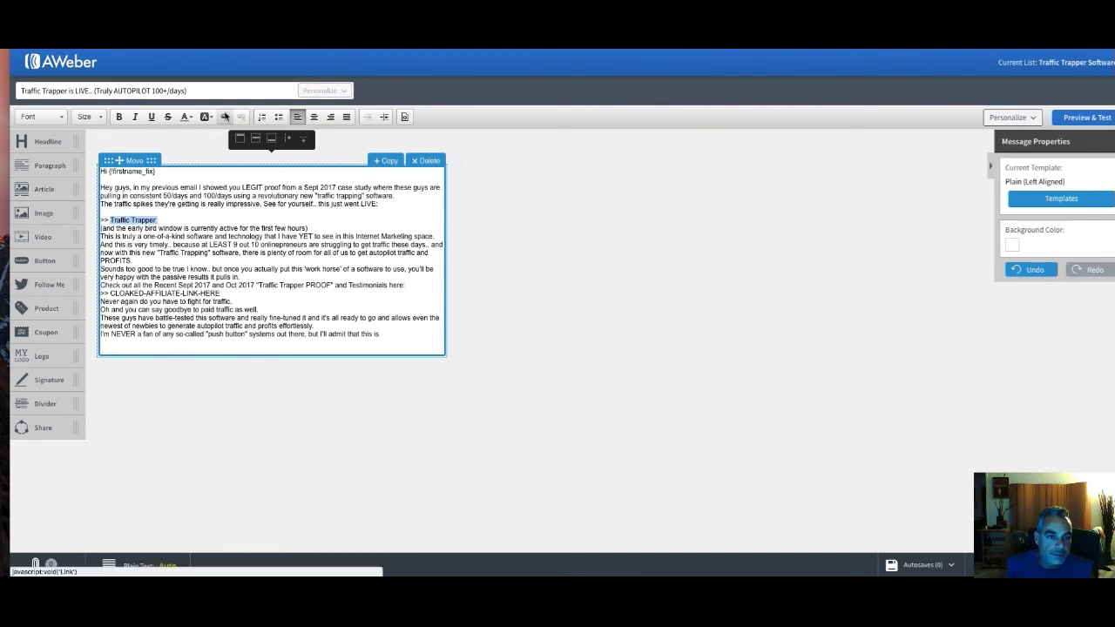
left_click(225, 116)
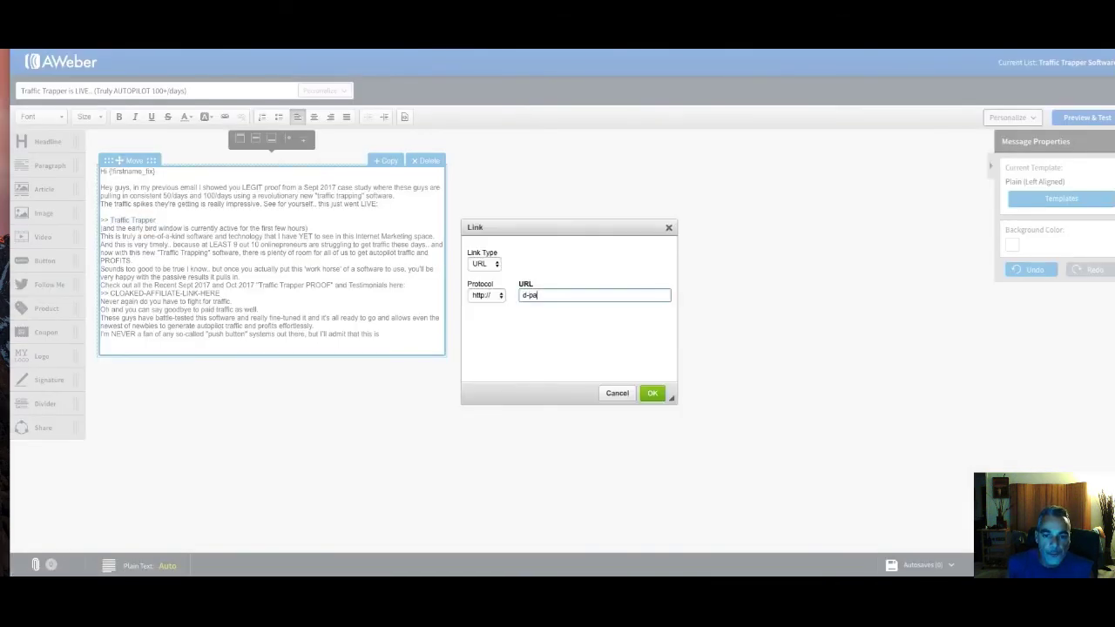
Link 'Traffic Trapper' to d-papa.com/traffictrapper and add a blank line below it
type("d-papa.com/traffictrapper")
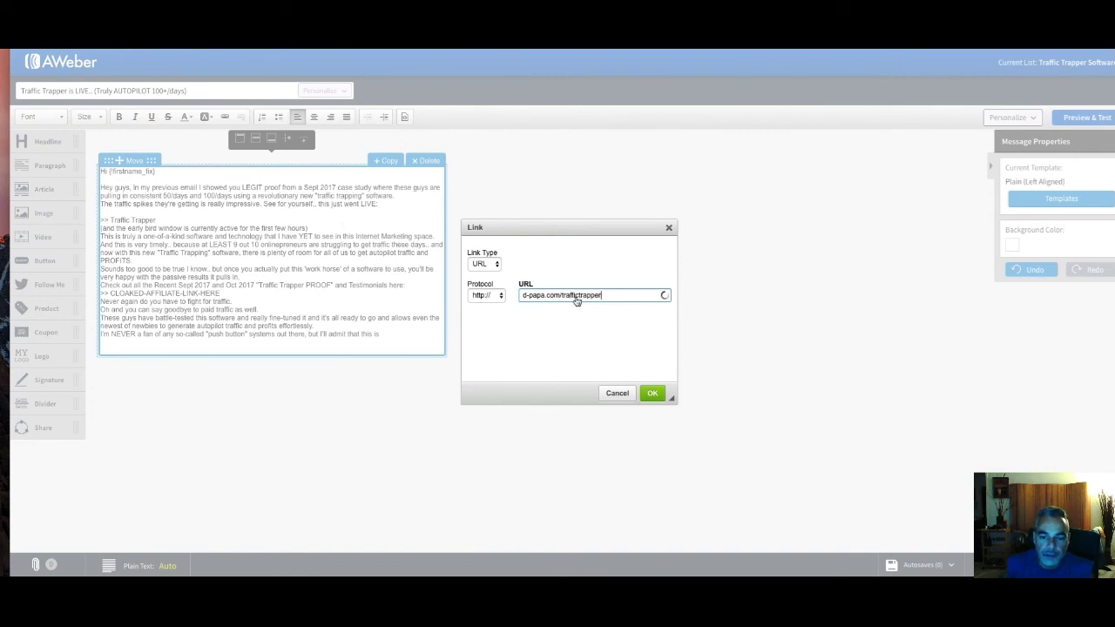
left_click(653, 393)
left_click(244, 213)
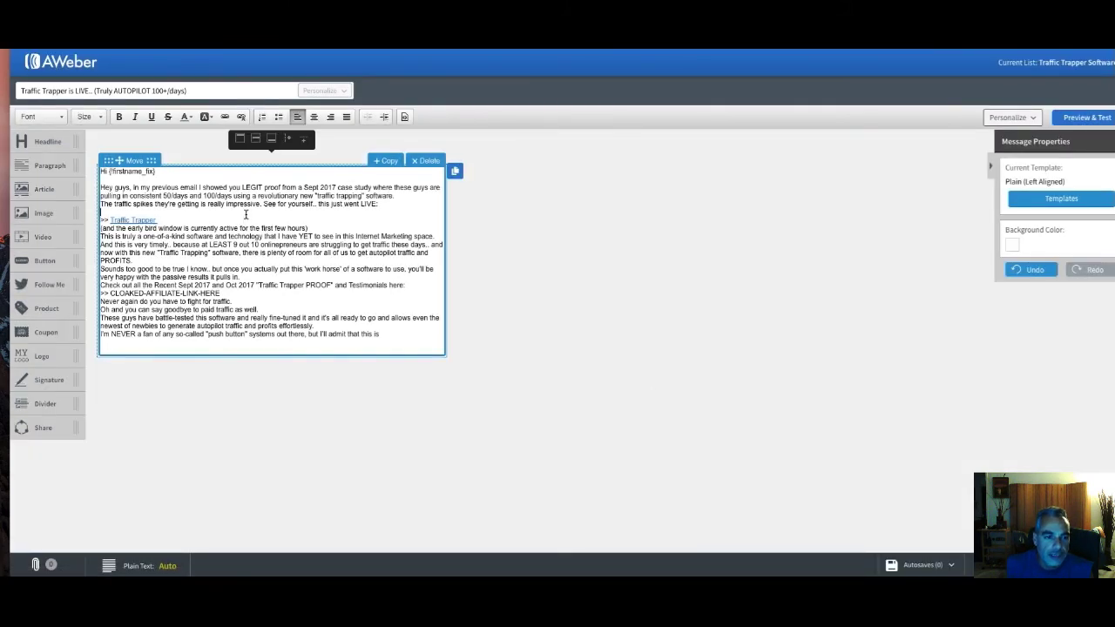
left_click(216, 219)
key("Return")
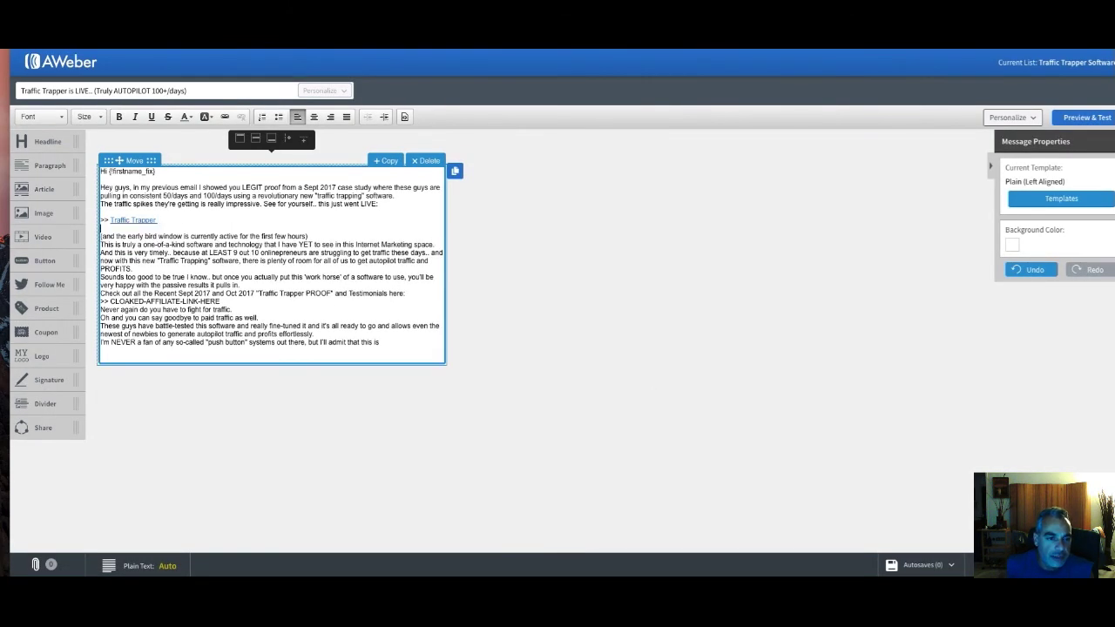
Add blank lines after the PROFITS. paragraph and around the testimonials line
left_click(146, 268)
key("Return")
left_click(240, 293)
key("Return")
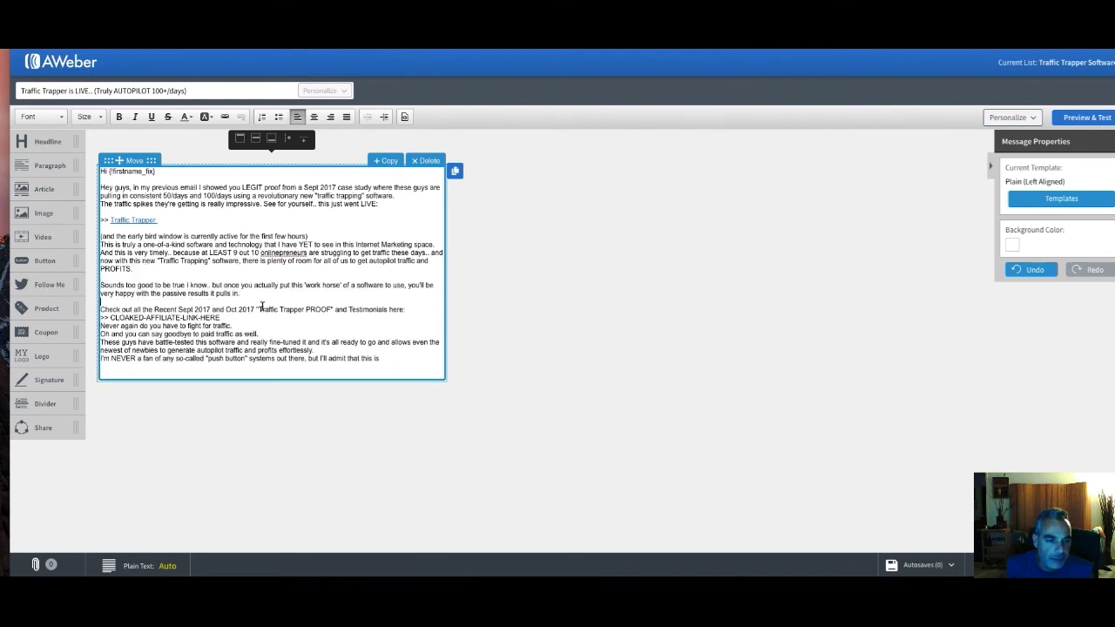
key("Return")
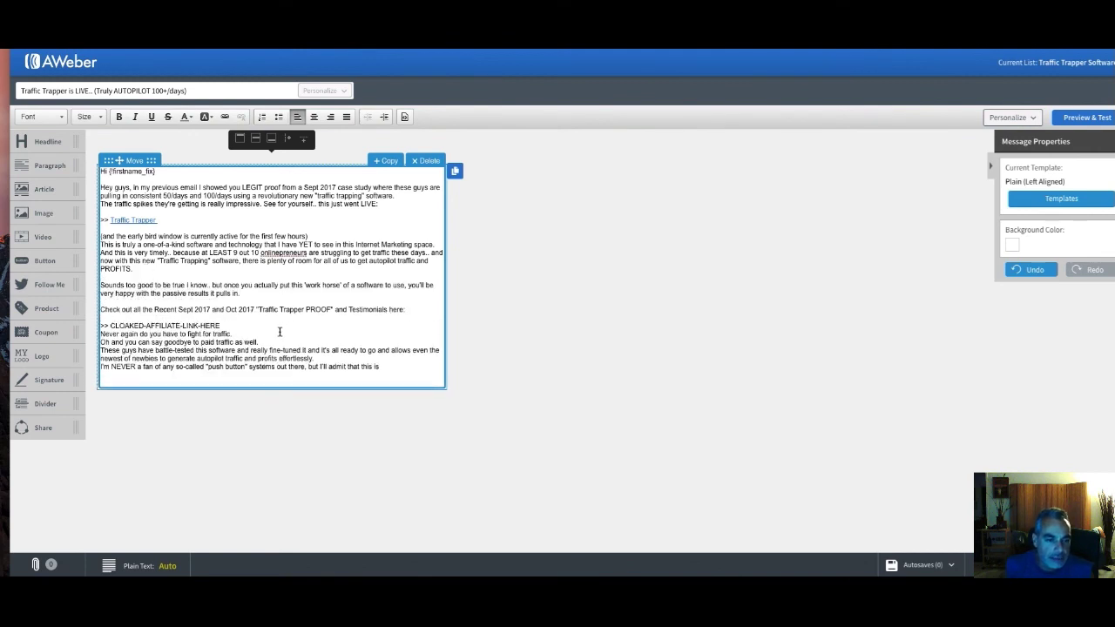
Replace the second placeholder with 'Traffic Trapper' linked to d-papa.com/traffictrapper
left_click_drag(221, 326, 104, 325)
key("BackSpace")
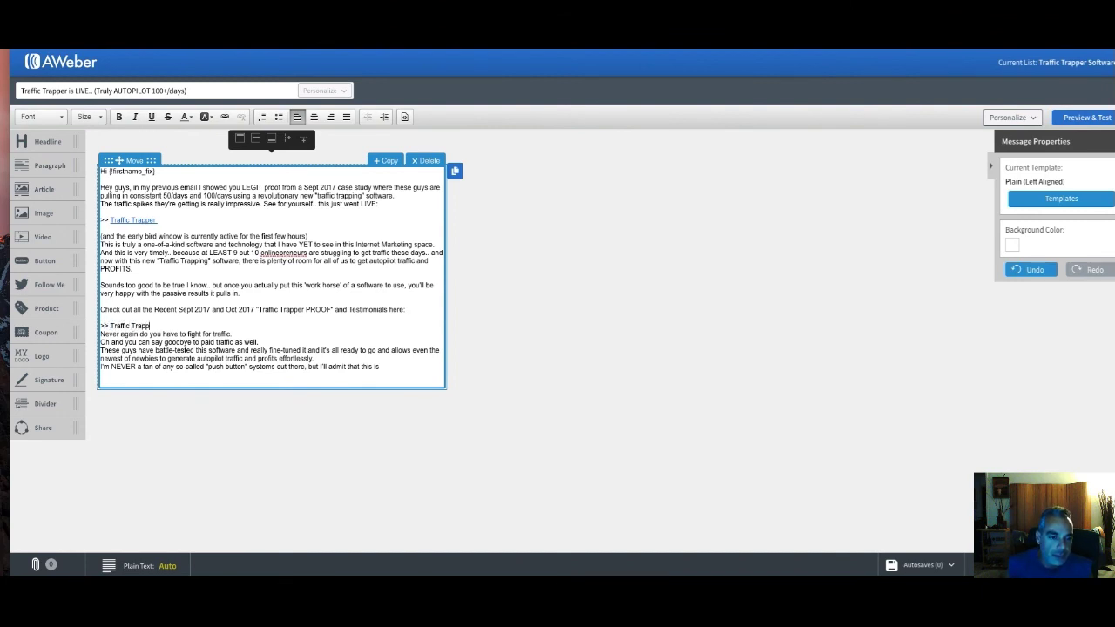
left_click_drag(157, 326, 109, 325)
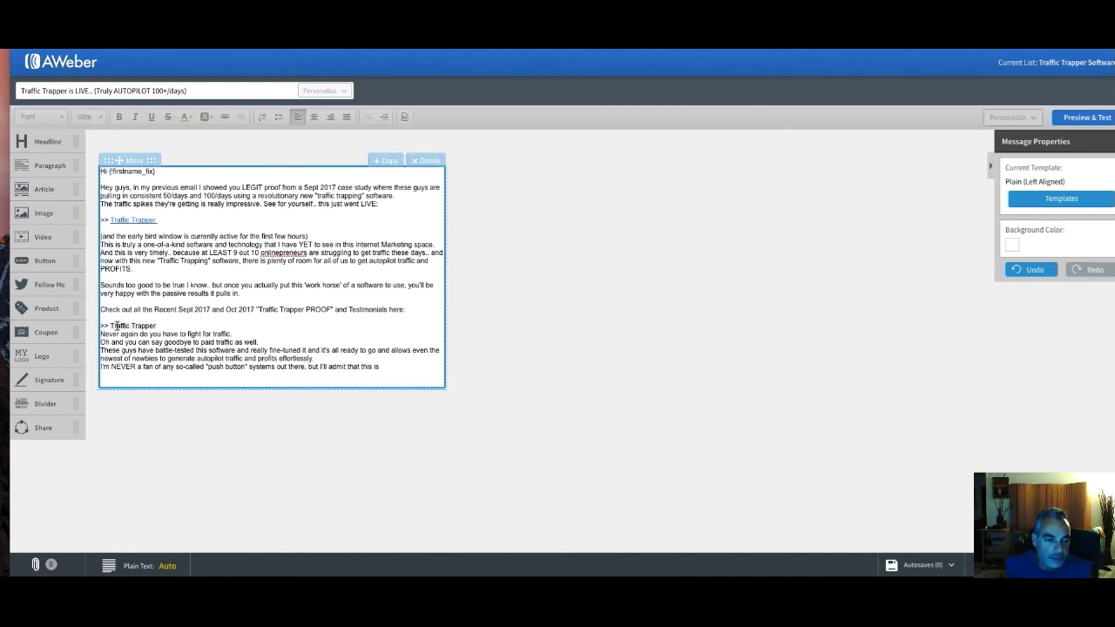
left_click(225, 116)
type("d0-papa.com/traffictrapper")
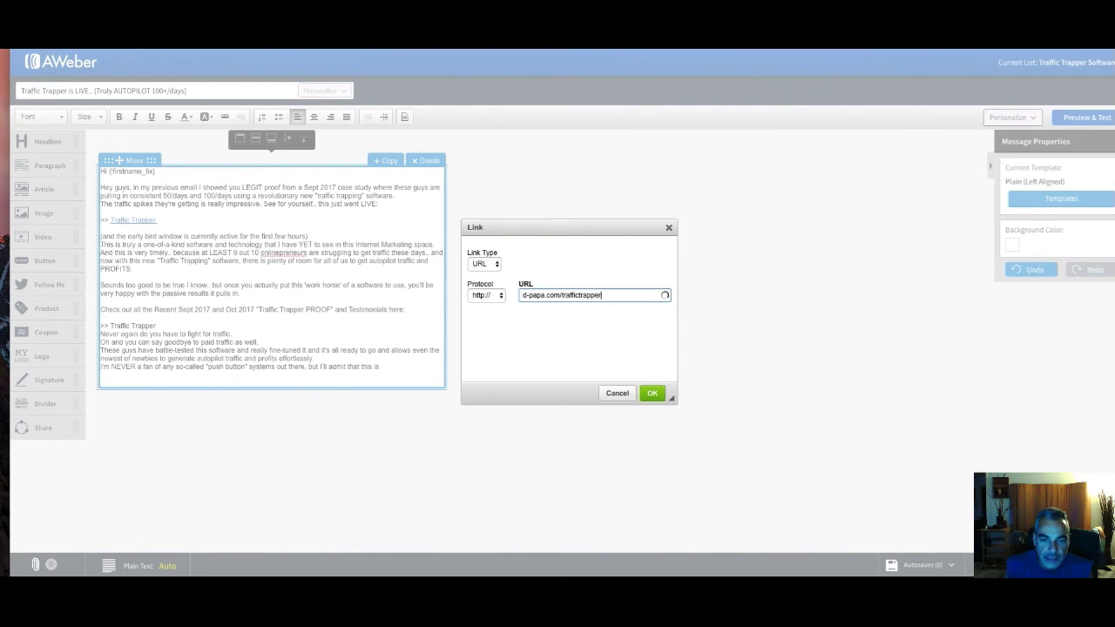
left_click(652, 393)
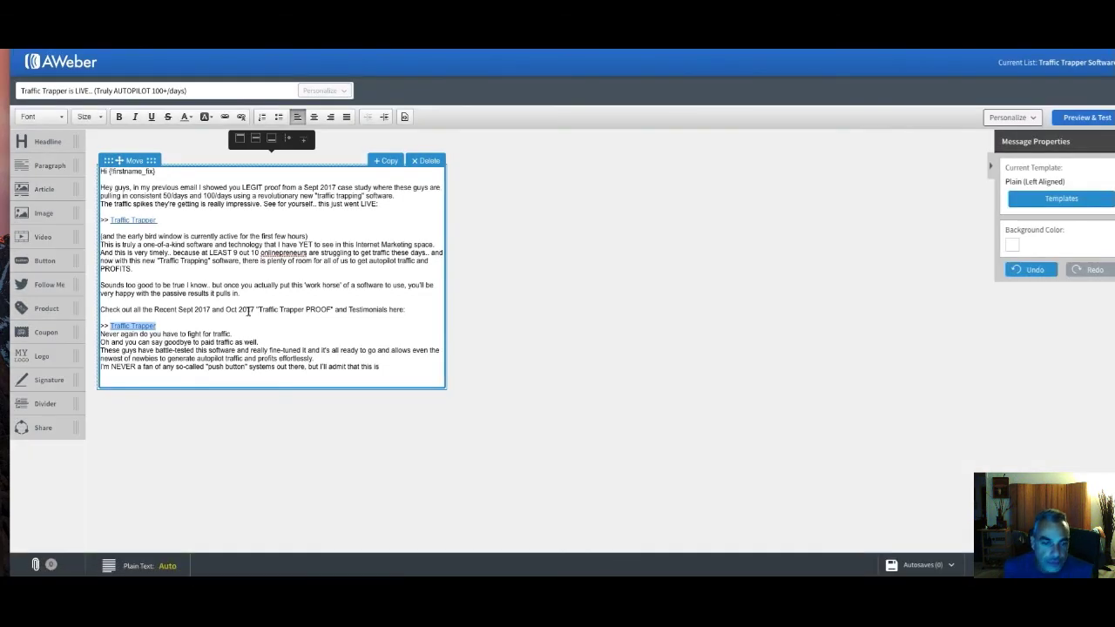
Insert blank lines after the Traffic Trapper link and each closing paragraph of the email
key("Right")
key("Return")
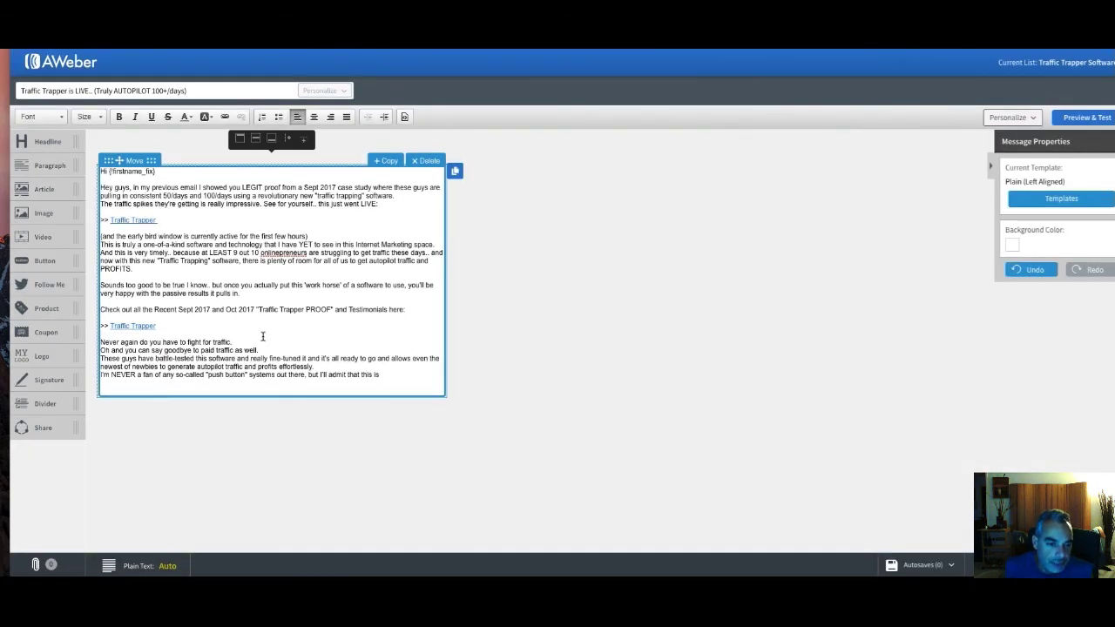
key("Return")
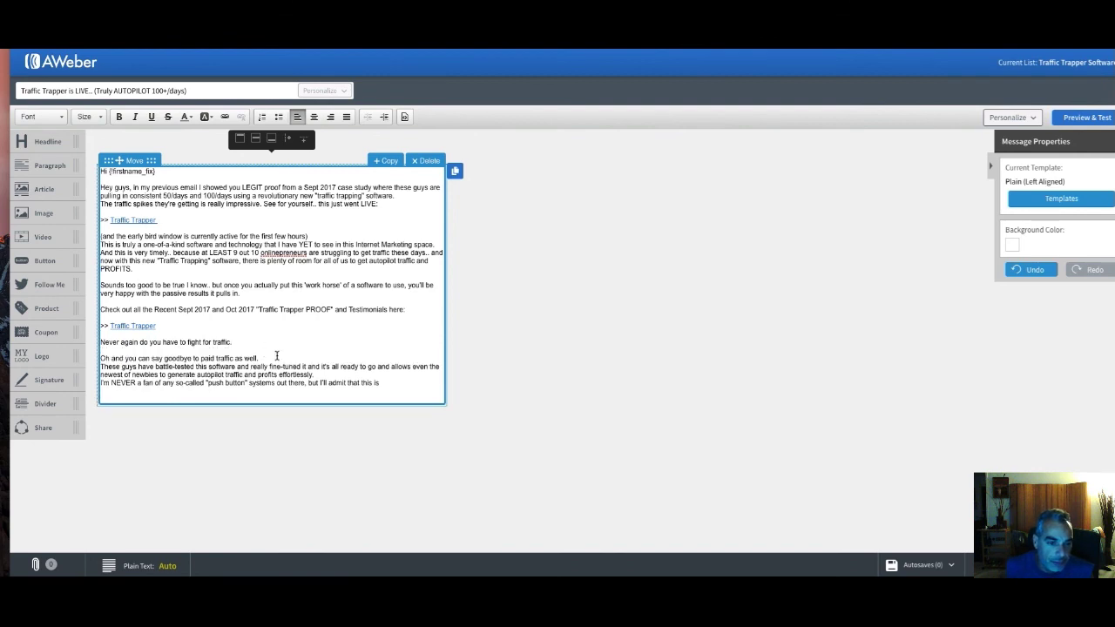
key("Return")
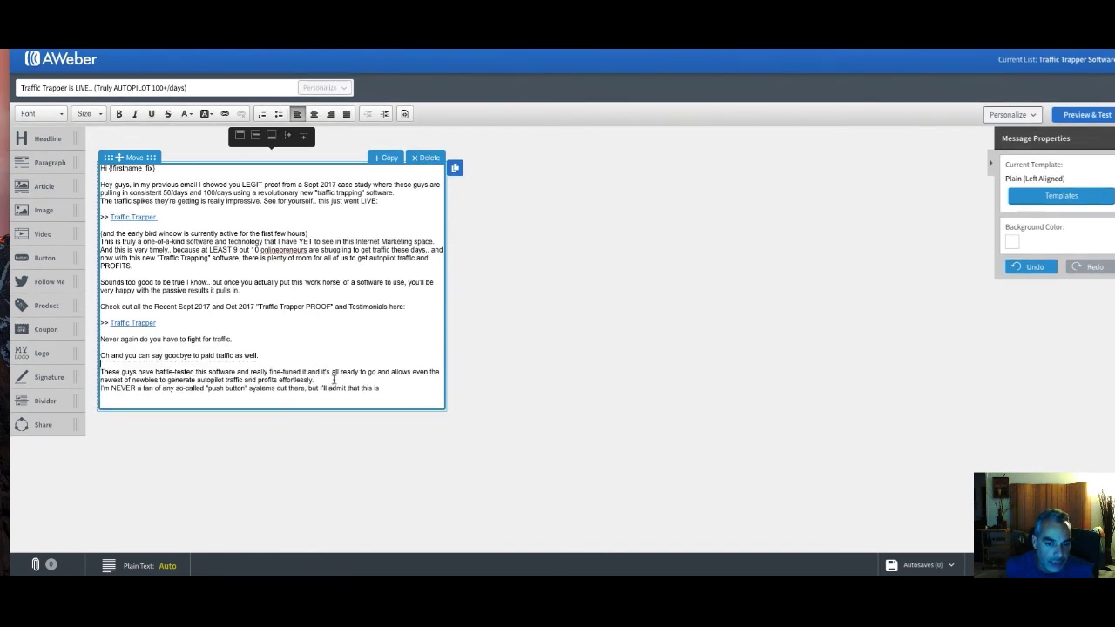
key("Return")
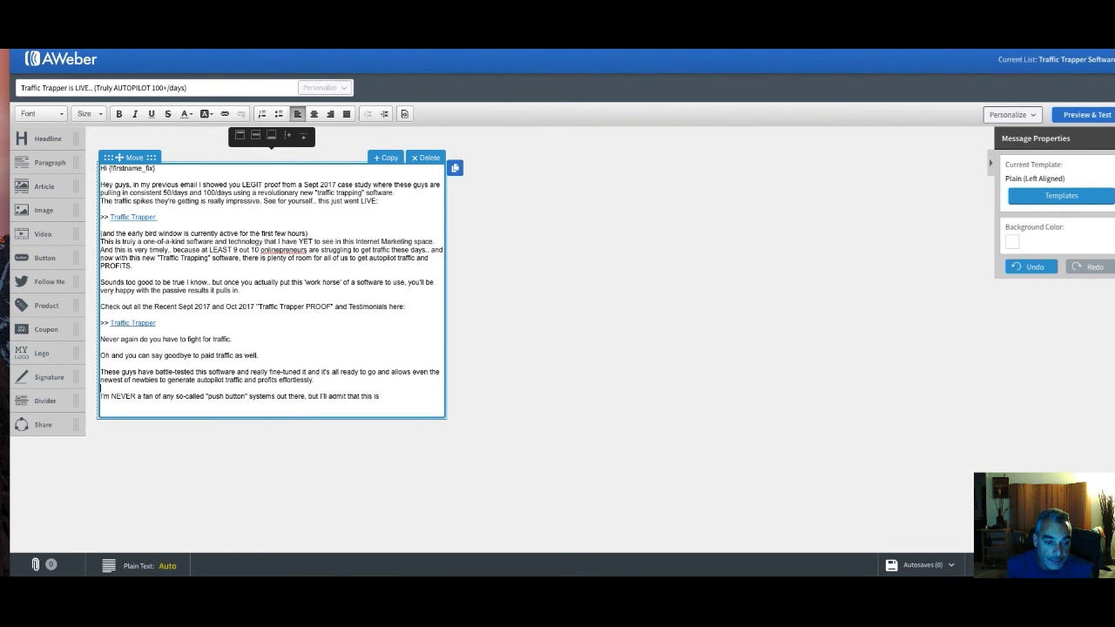
key("Return")
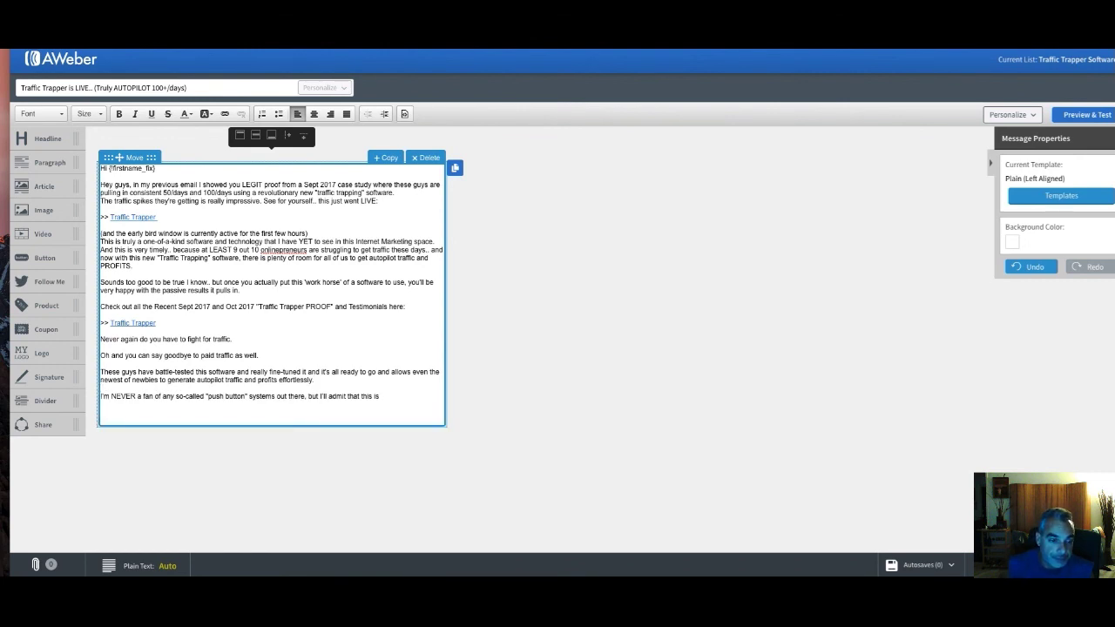
Add a signature line with the sender's first name and finish editing the text block
key("Return")
key("BackSpace")
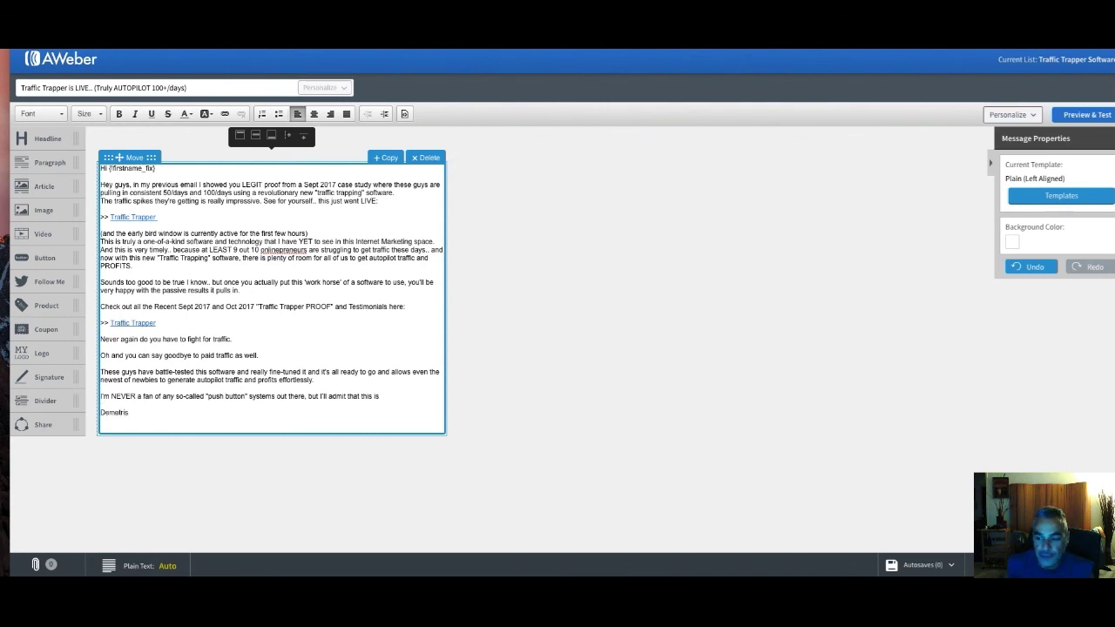
key("Escape")
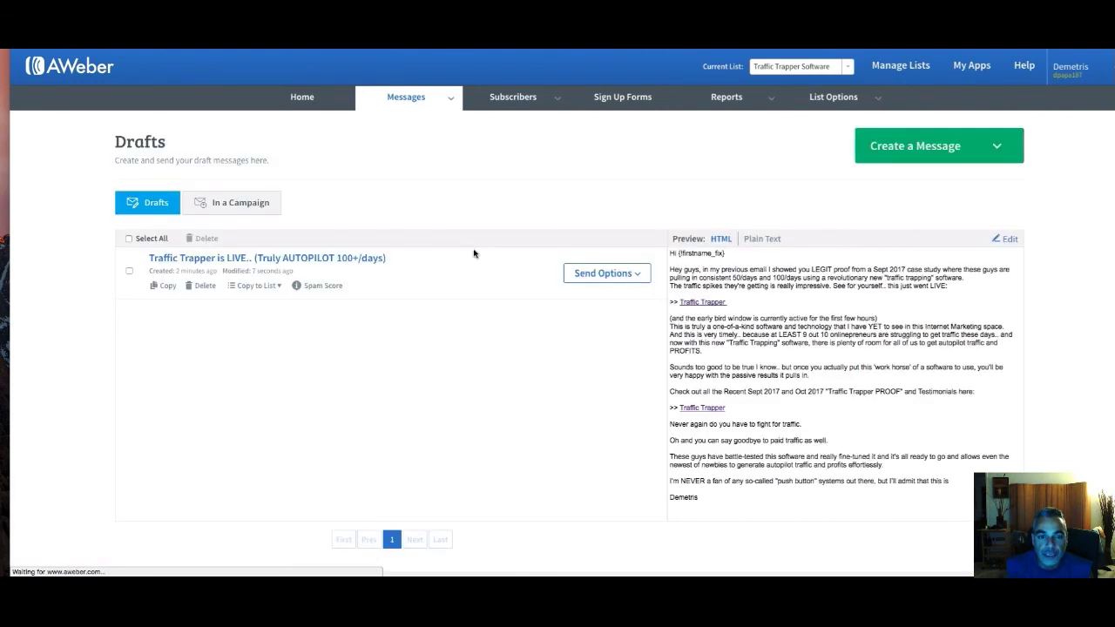
Add the Traffic Trapper draft to the follow-up series as message 1, sent immediately
left_click(635, 277)
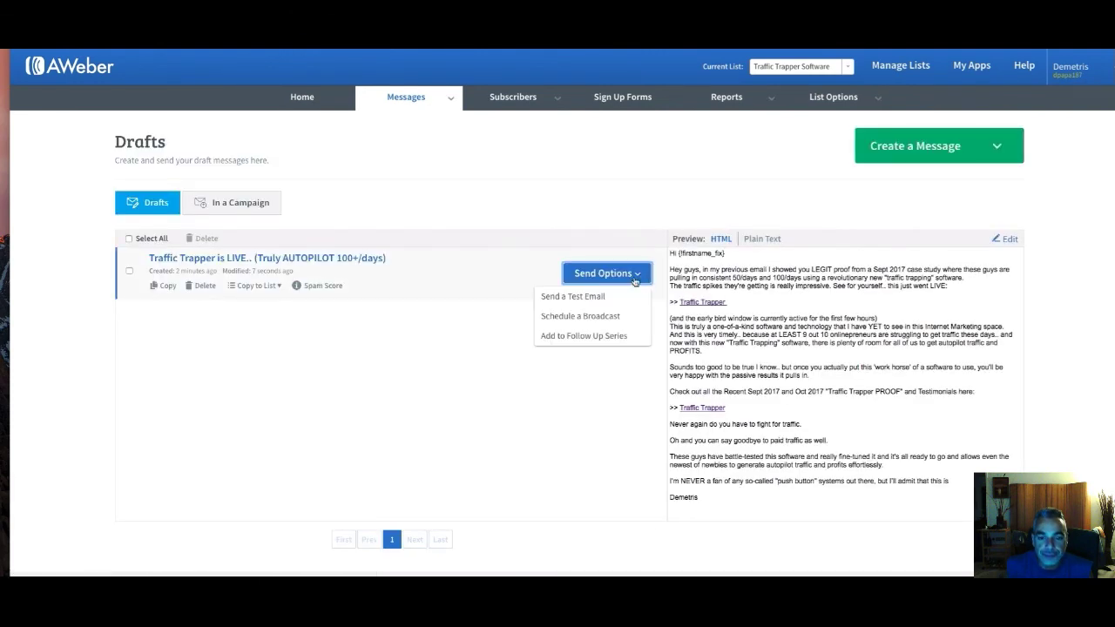
left_click(599, 337)
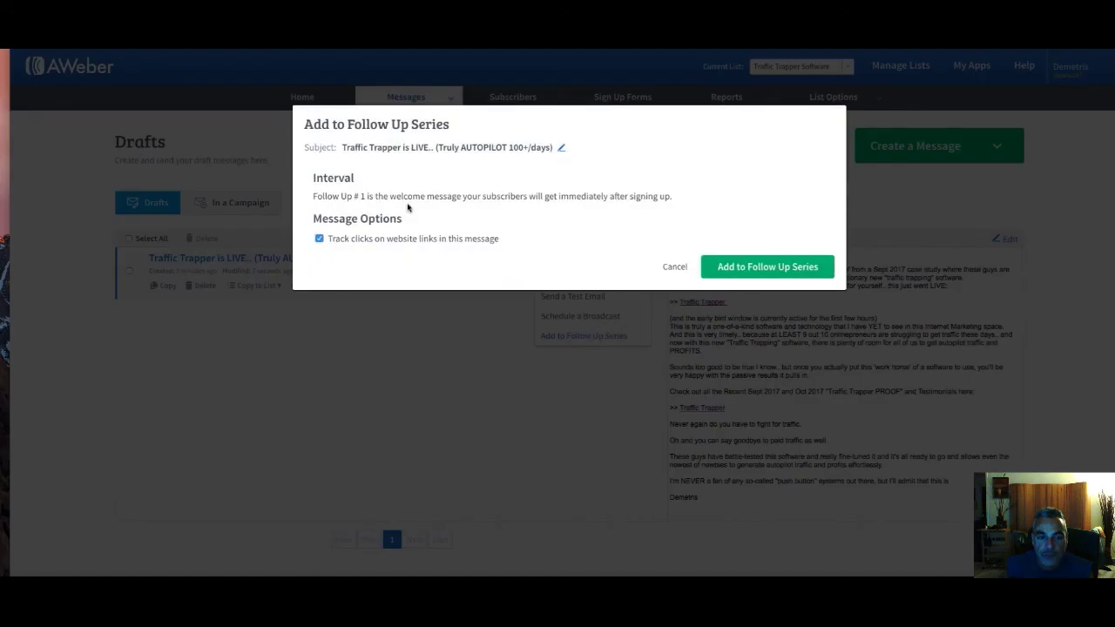
left_click(761, 273)
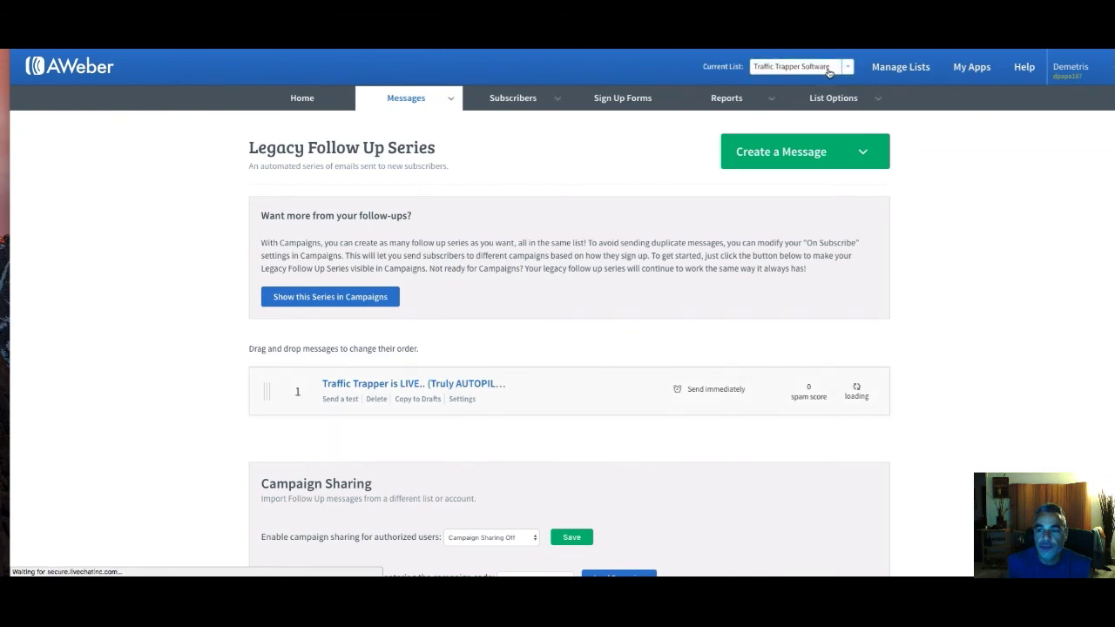
Switch the current list from Traffic Trapper Software to the main dpapa list
left_click(828, 68)
scroll(794, 146, "up", 10)
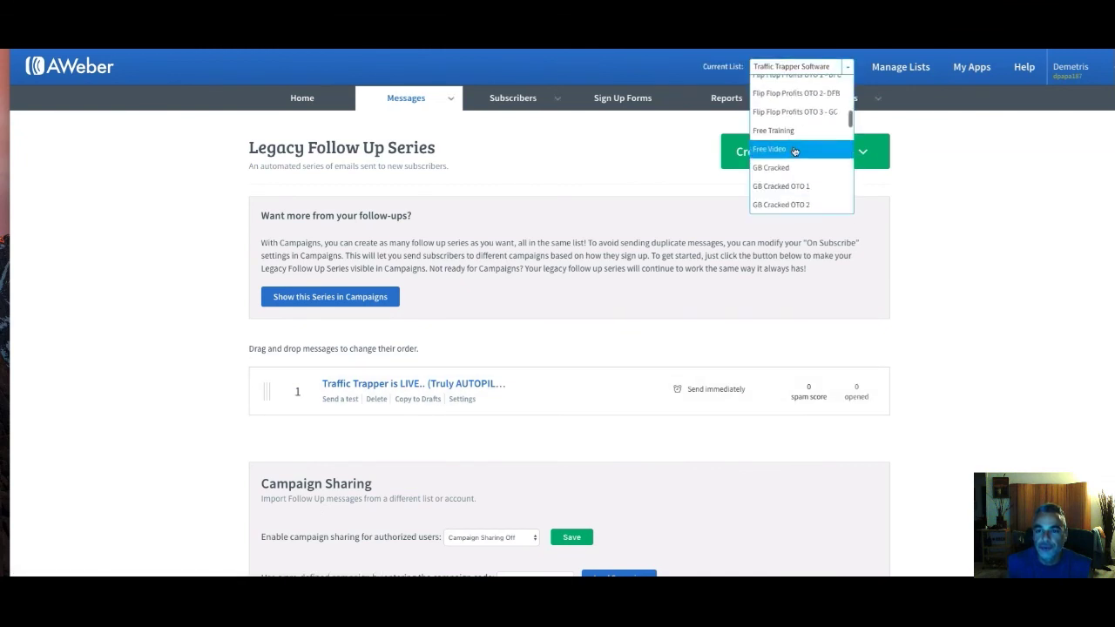
left_click(774, 180)
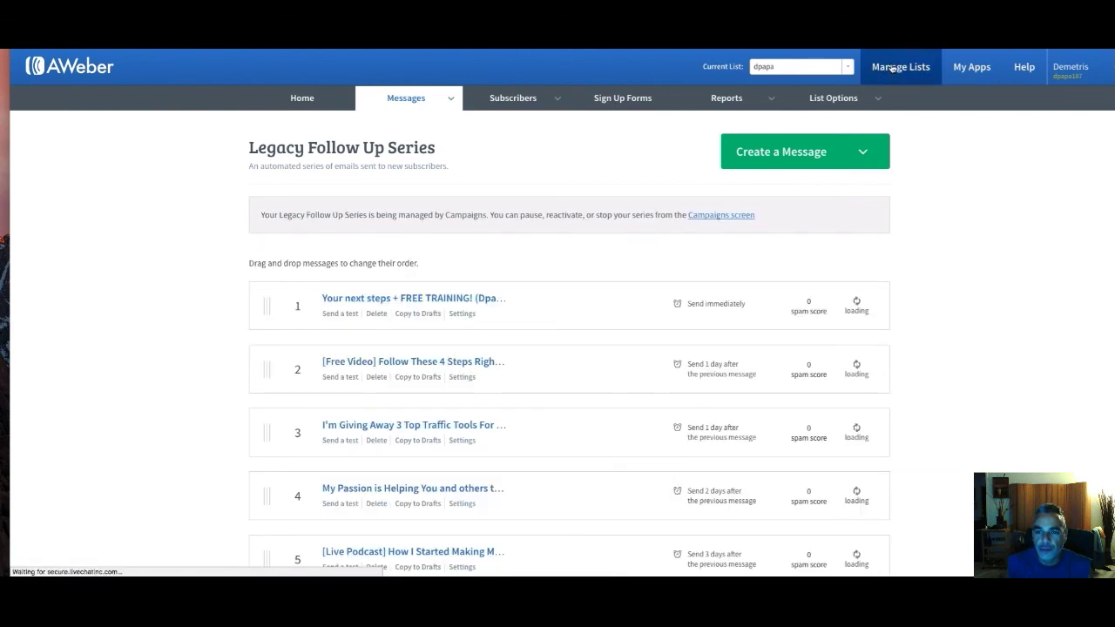
mouse_move(880, 97)
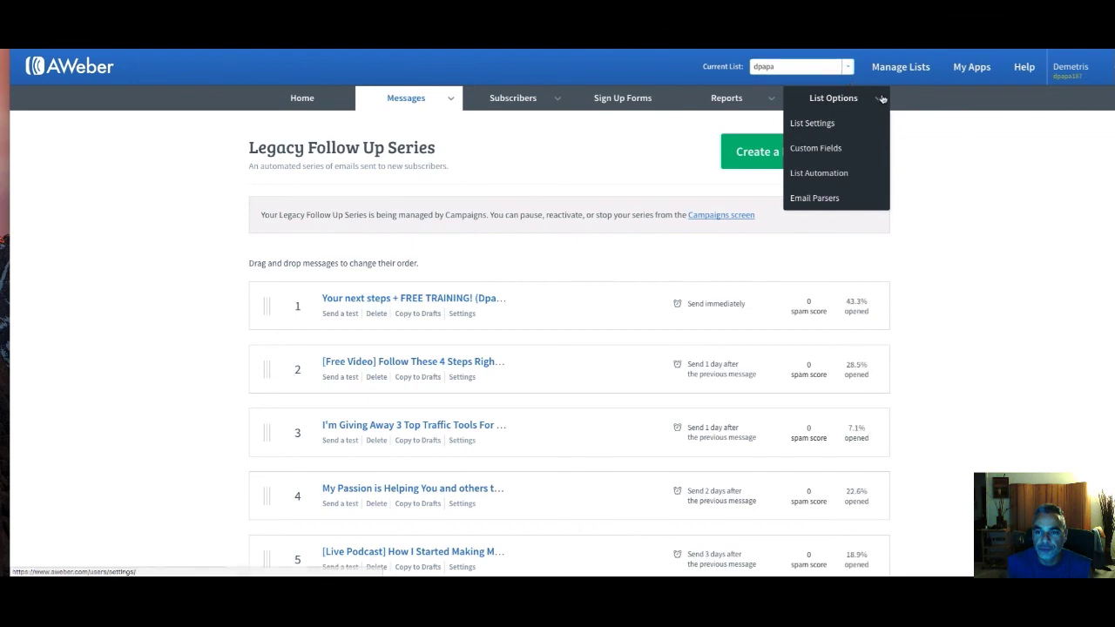
Create a list automation rule subscribing people to dpapa when they join Traffic Trapper Software
left_click(833, 174)
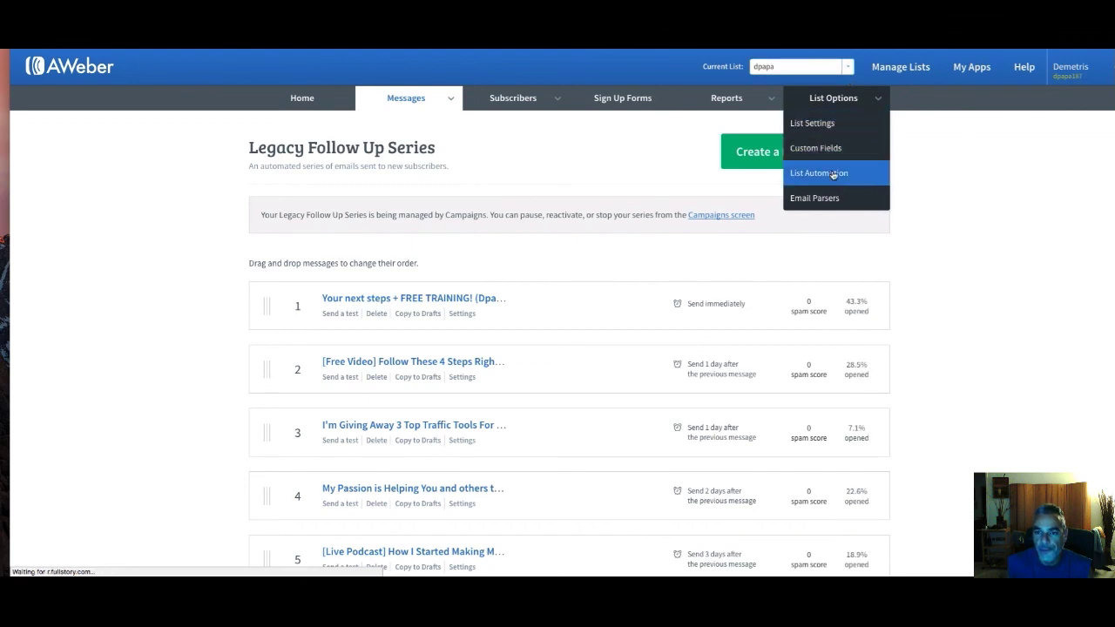
scroll(660, 252, "down", 15)
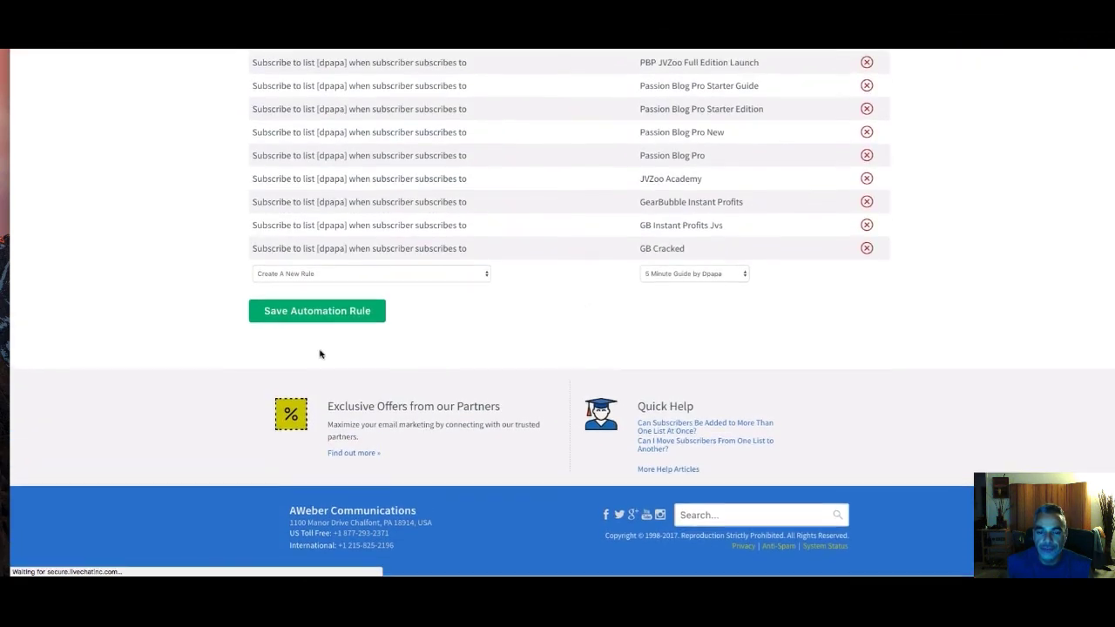
left_click(353, 275)
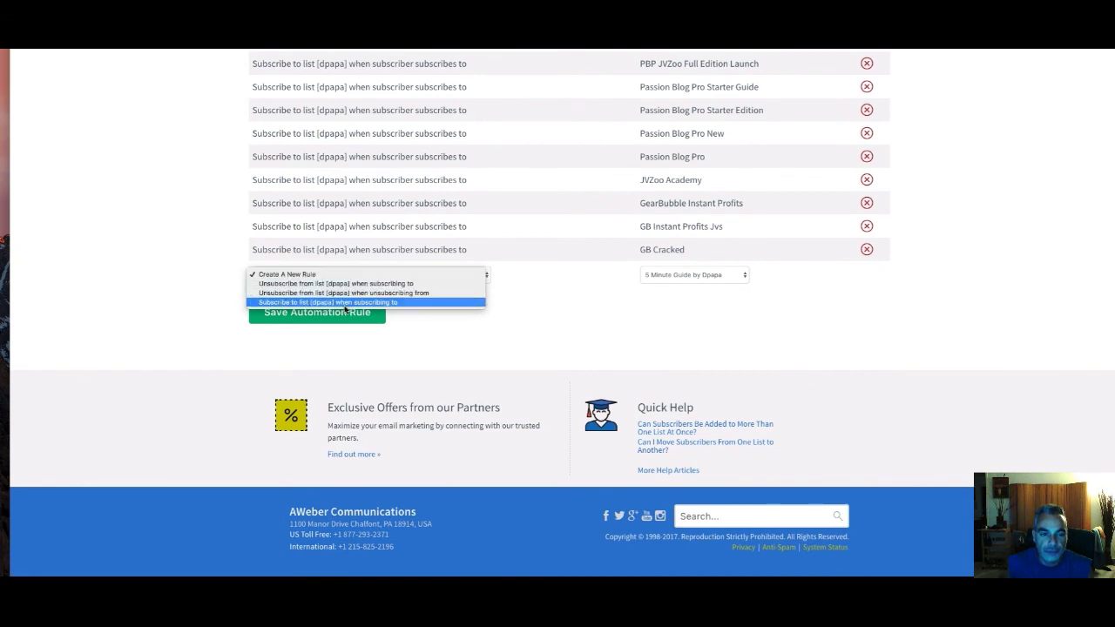
left_click(349, 305)
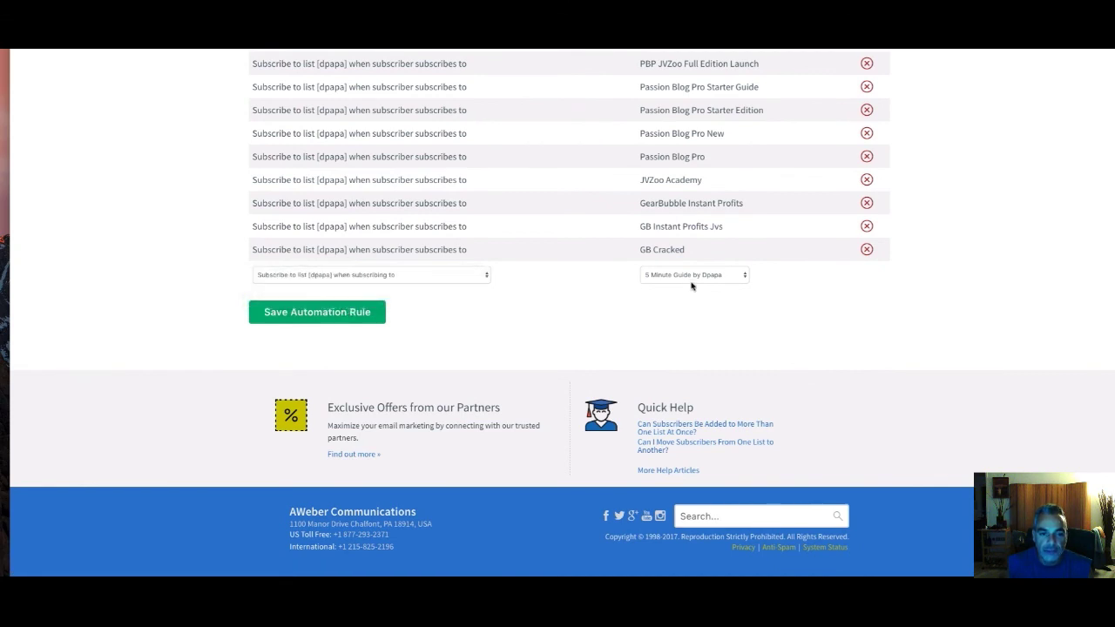
left_click(693, 277)
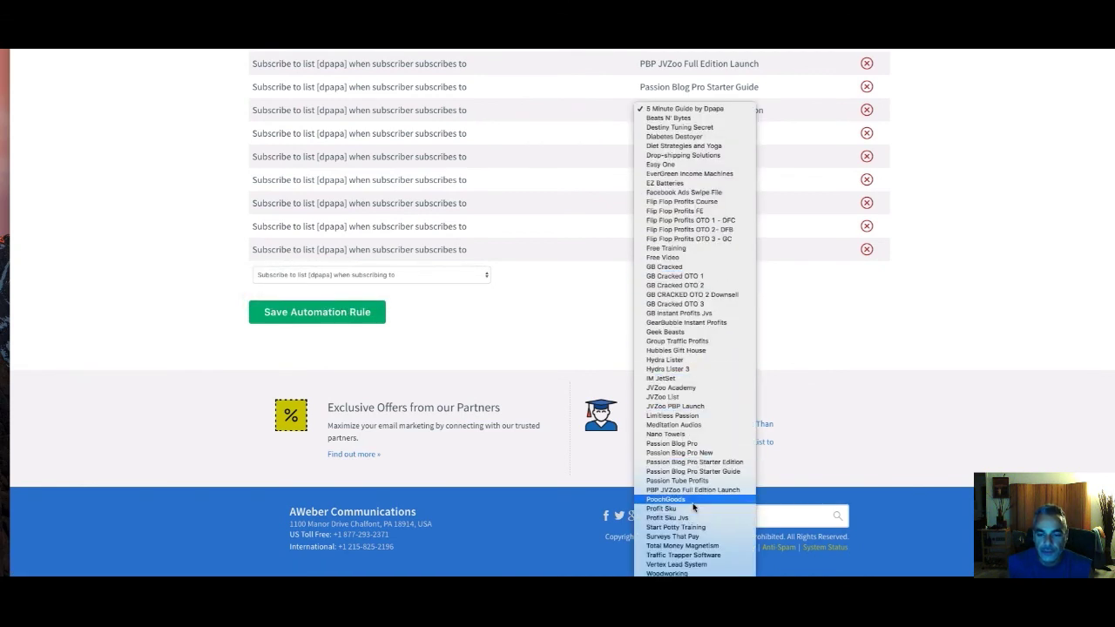
left_click(708, 555)
left_click(339, 319)
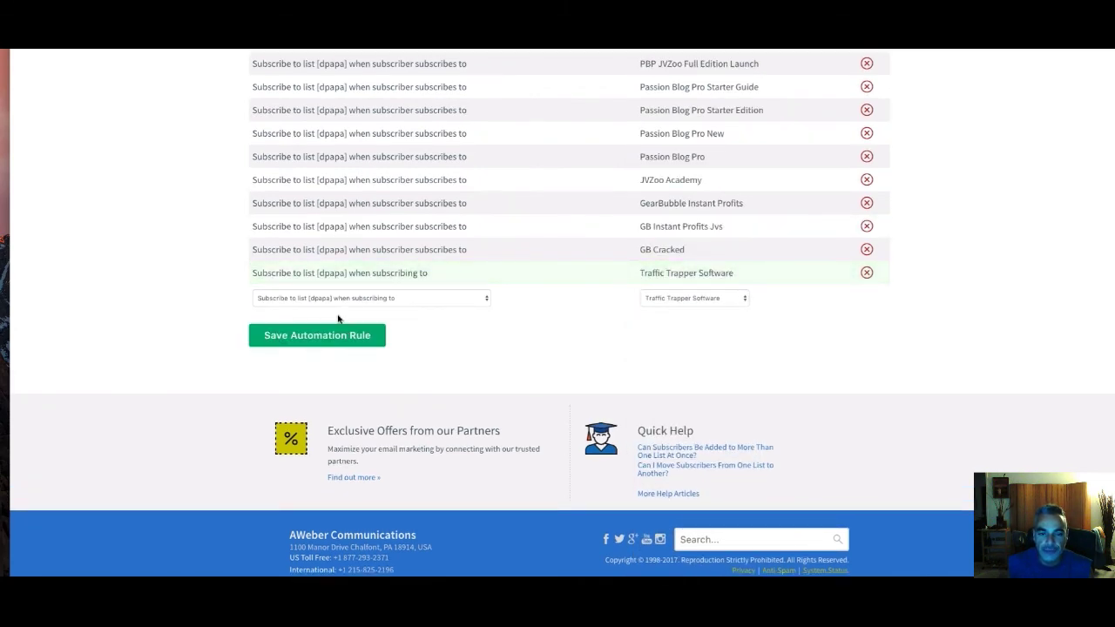
Return to the Account Overview, showing 4,459 subscribers
scroll(466, 314, "up", 5)
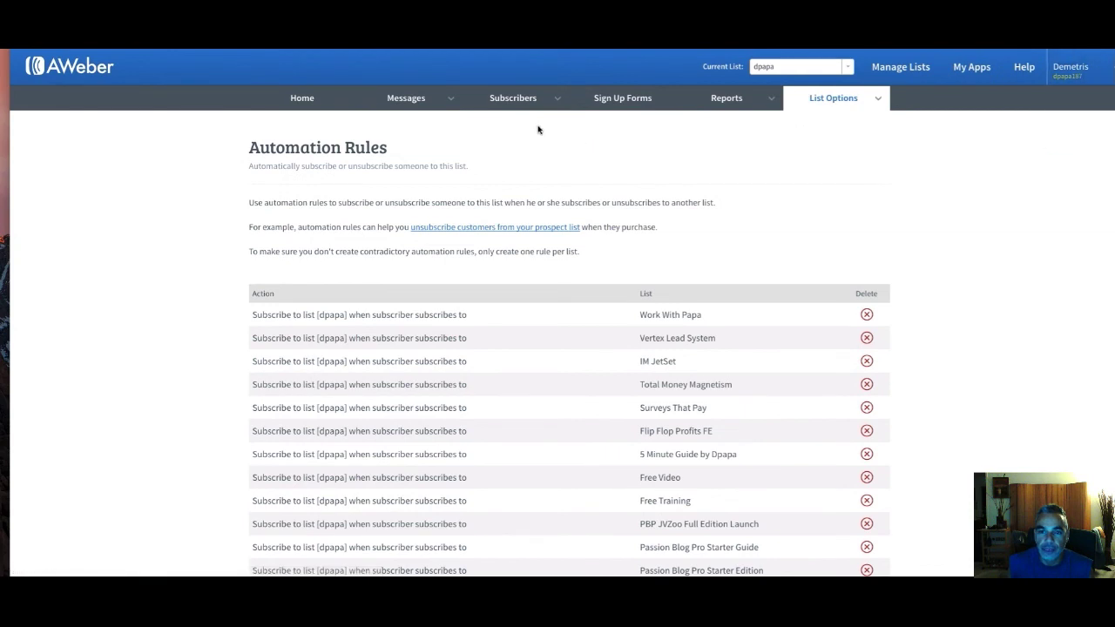
left_click(307, 102)
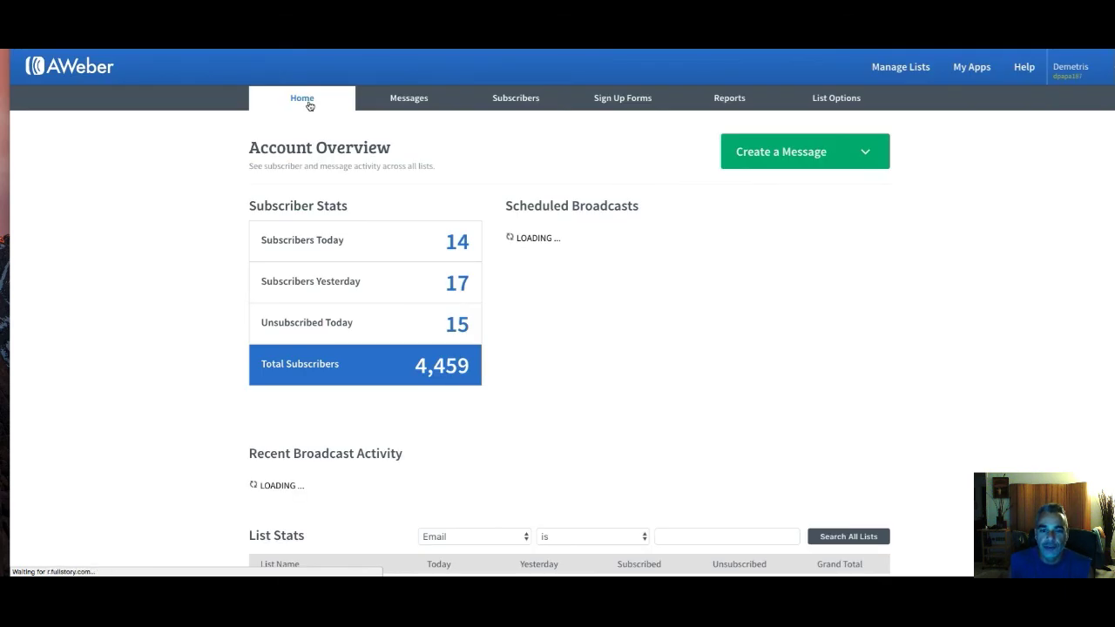
mouse_move(1072, 58)
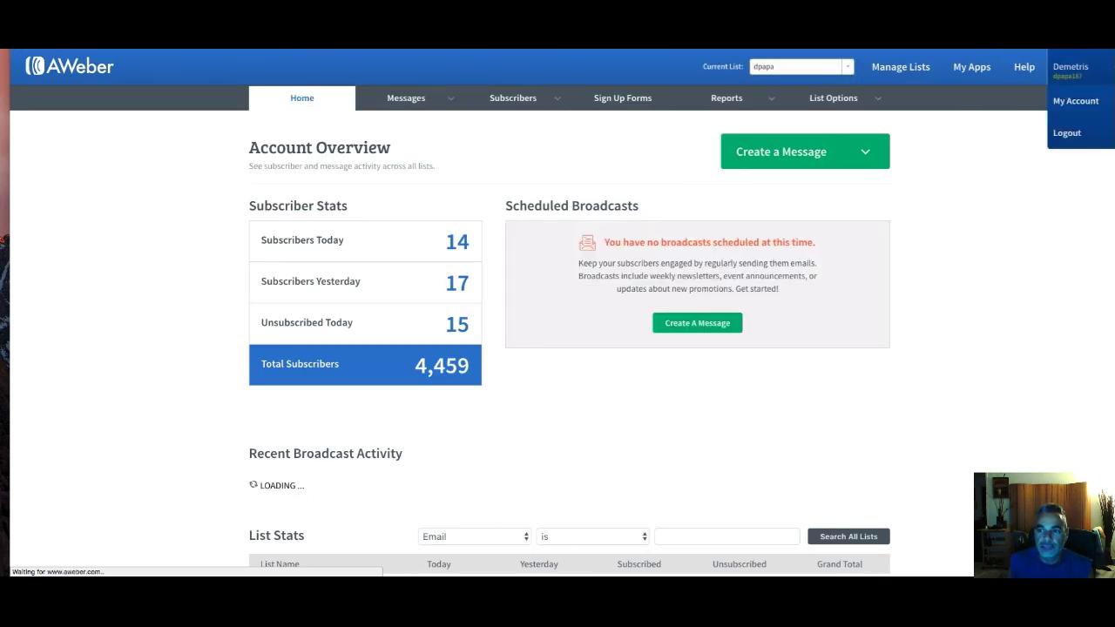